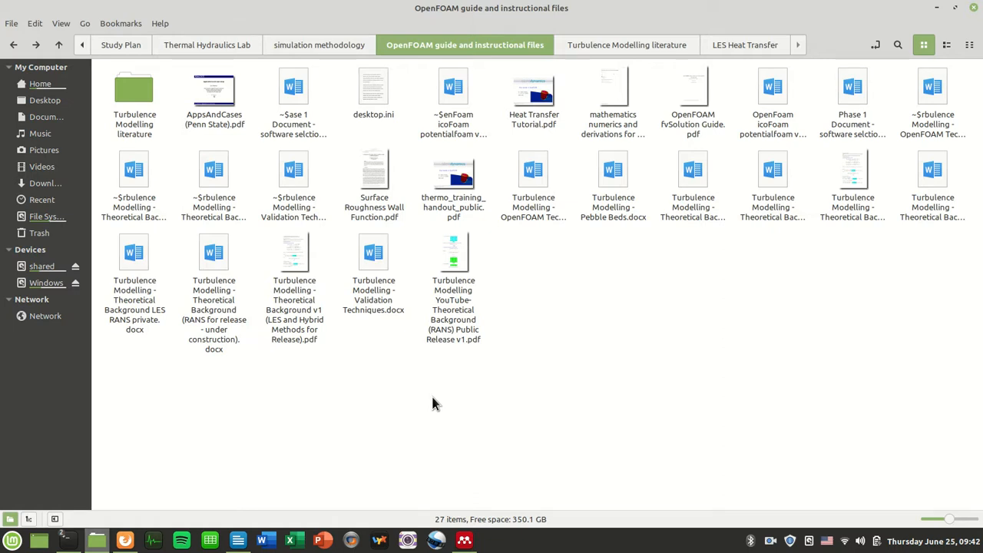
click(153, 491)
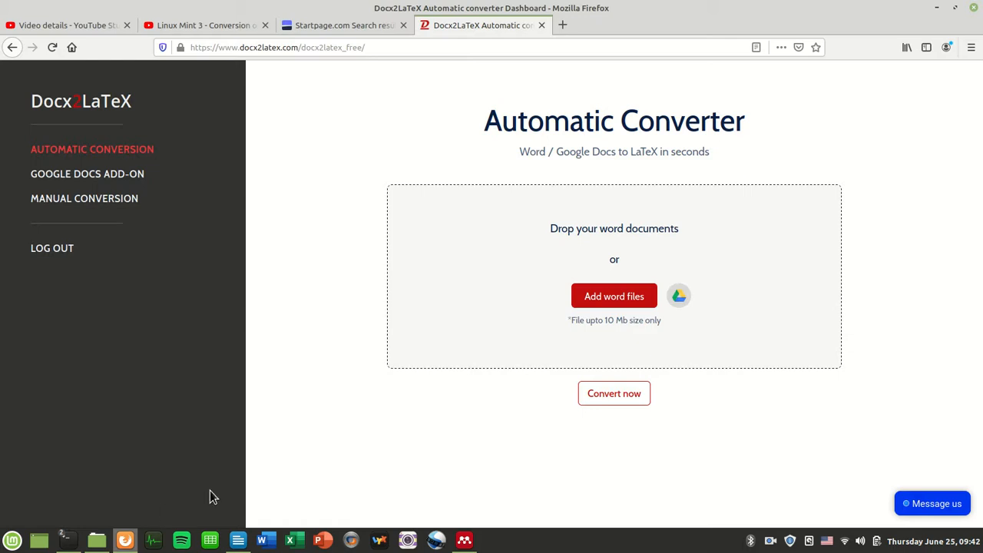
click(98, 539)
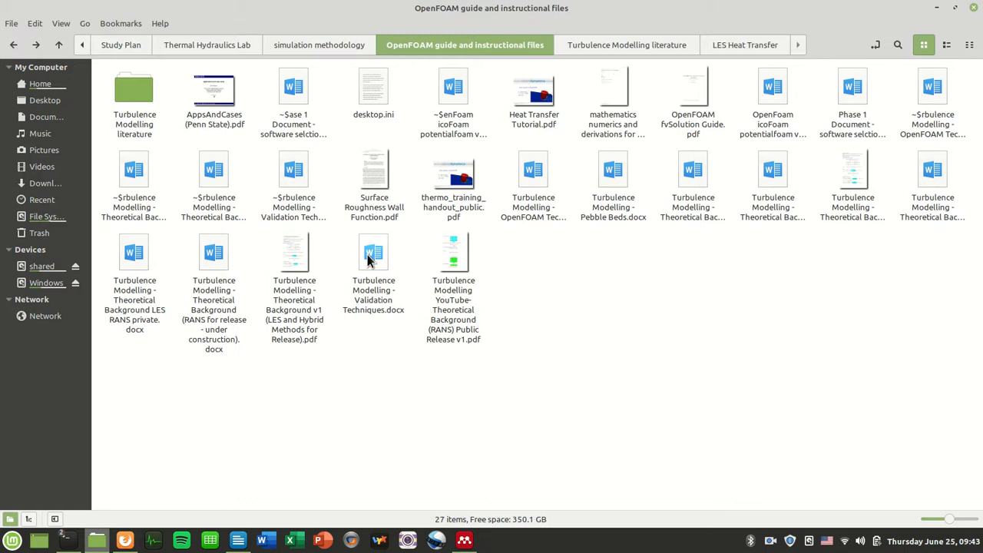
click(790, 541)
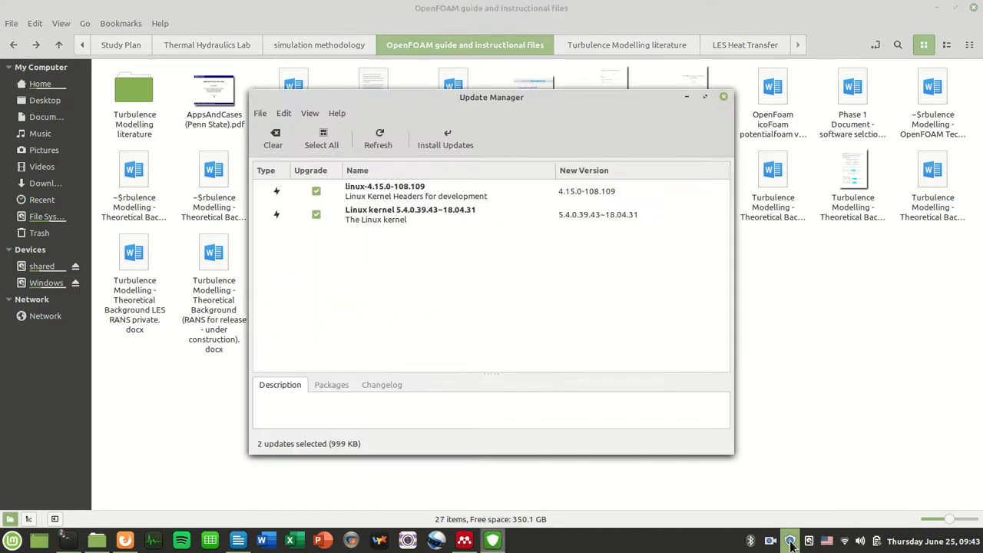
click(722, 99)
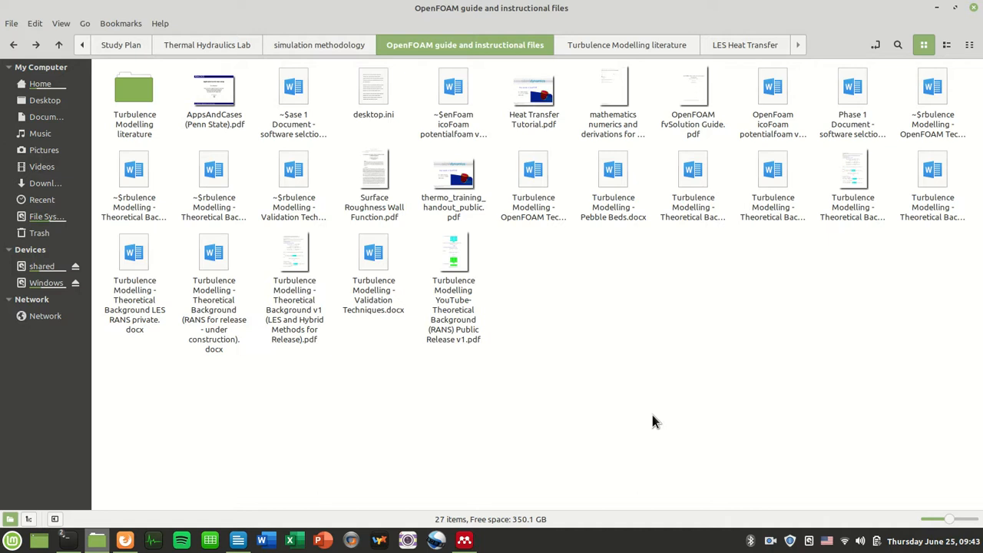
click(124, 540)
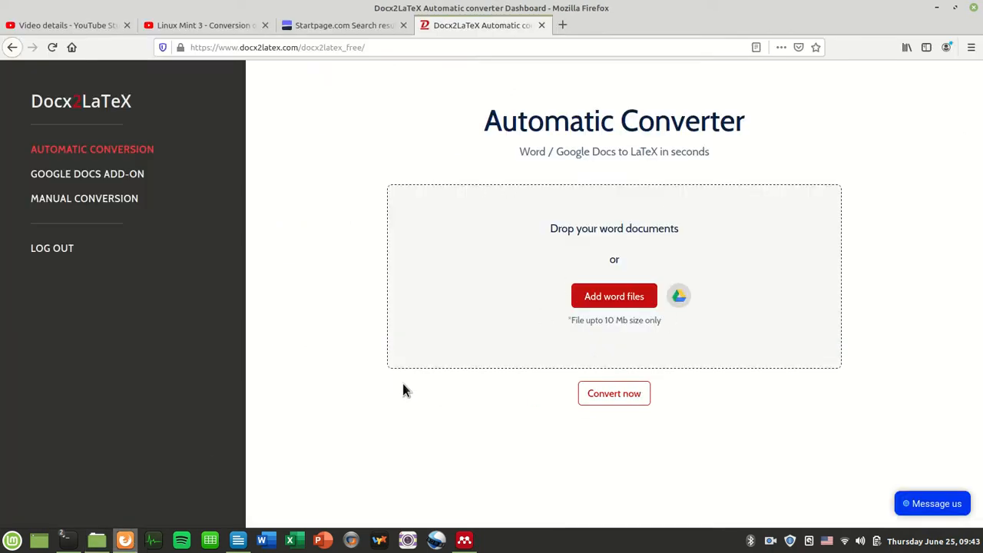
mouse_move(241, 544)
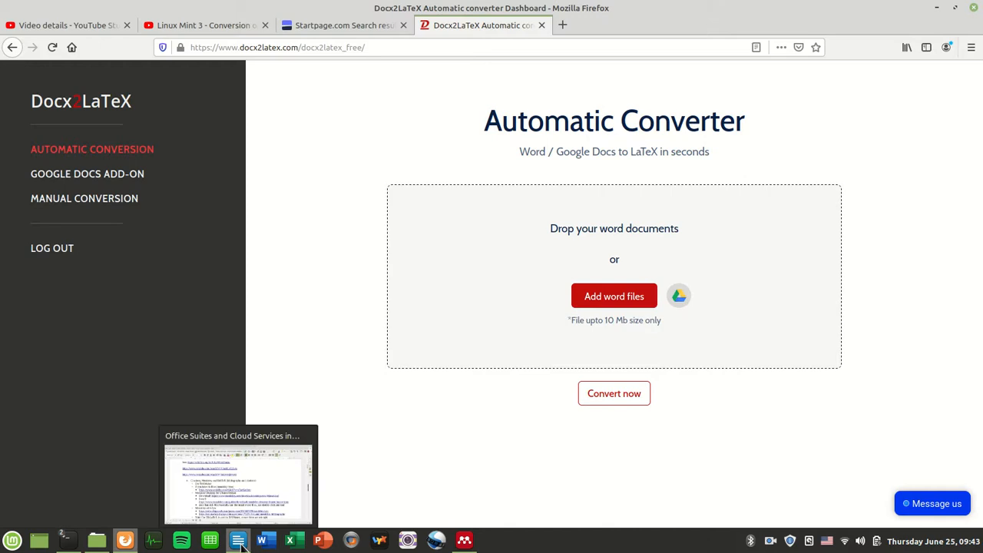
click(97, 540)
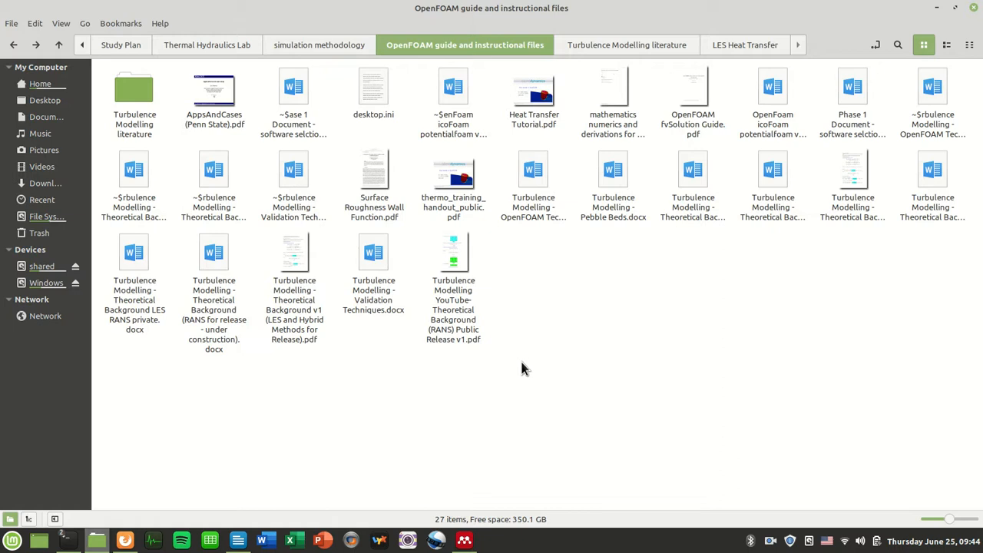
click(124, 540)
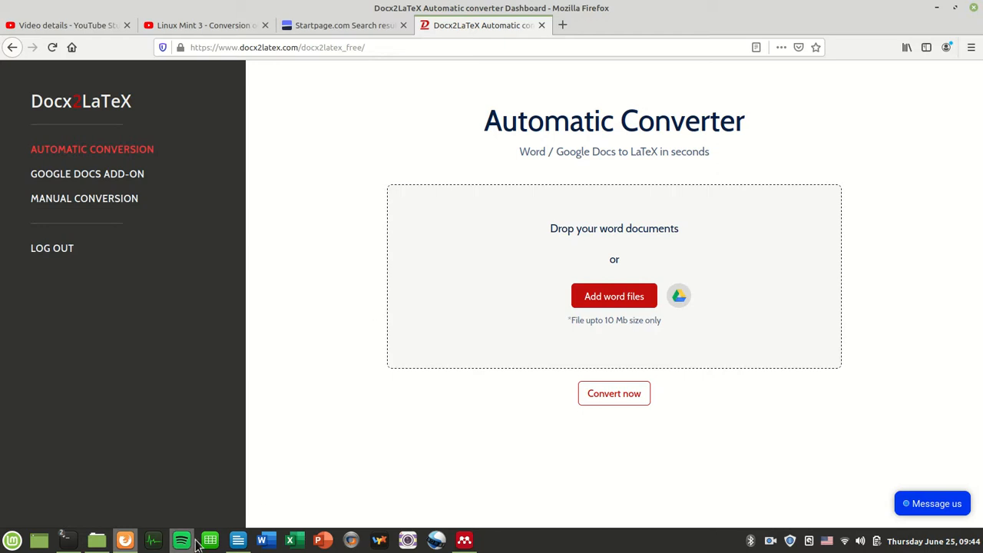
click(150, 503)
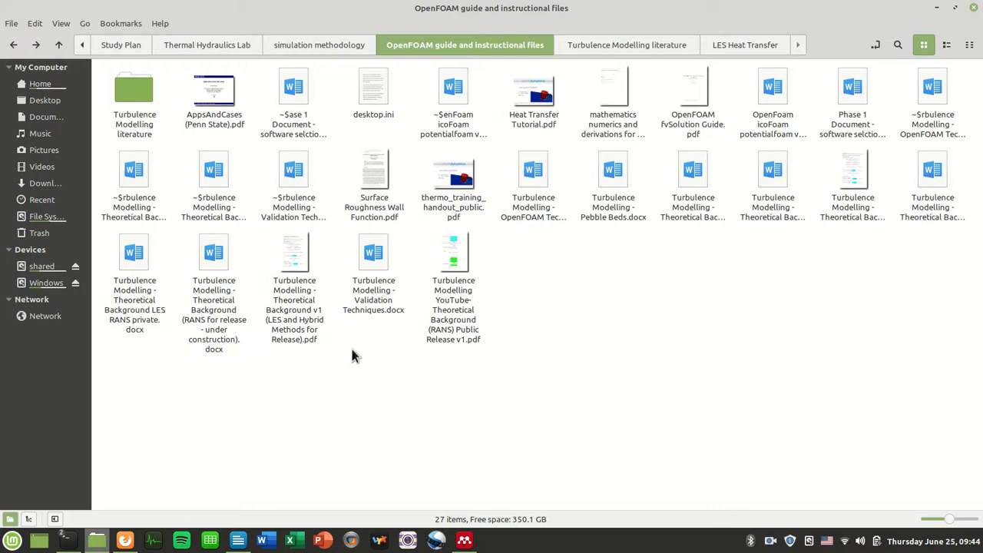
right_click(379, 271)
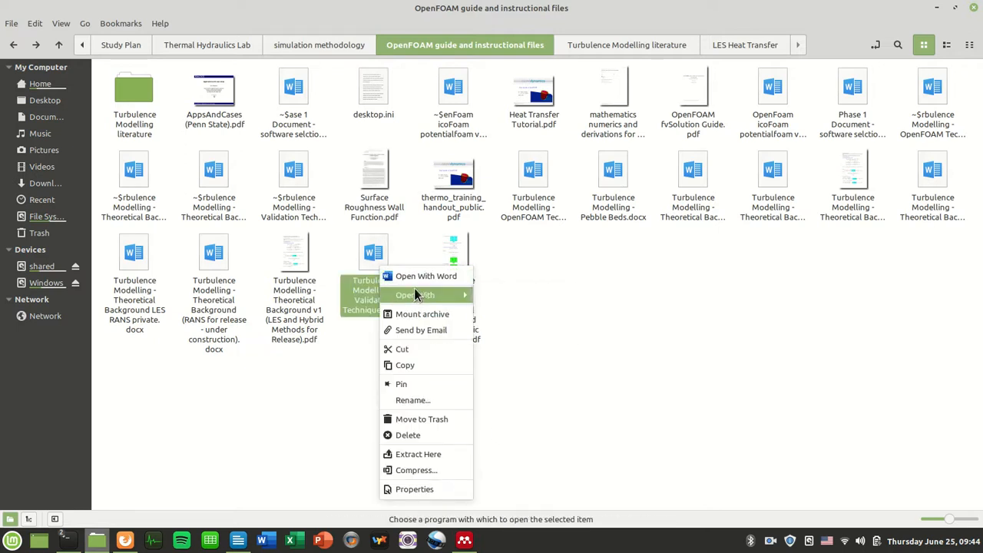
click(676, 304)
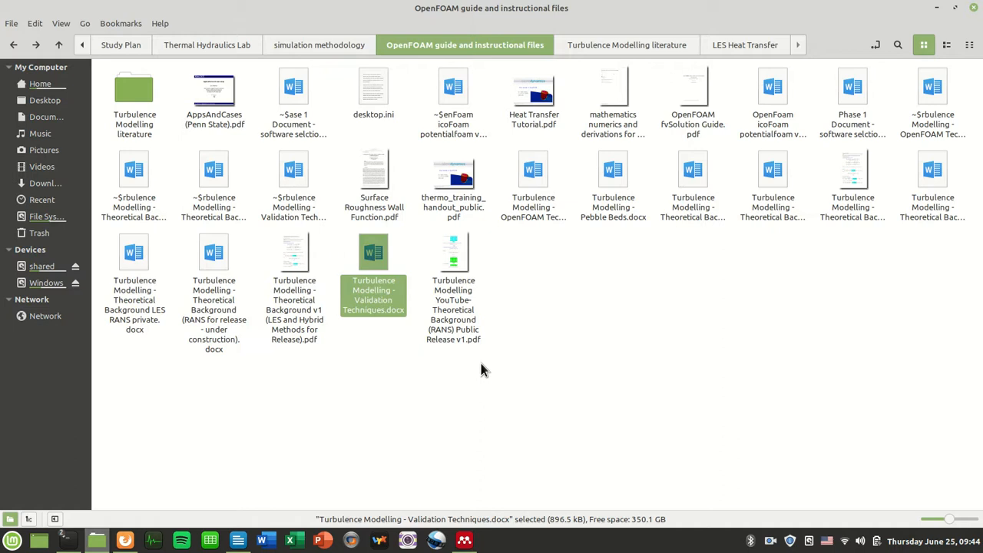
click(588, 319)
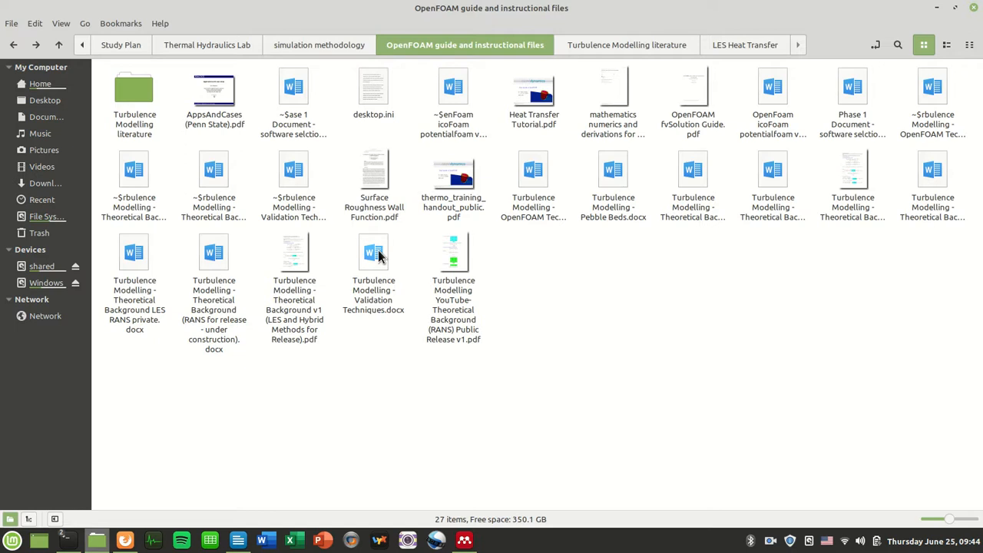
Open Turbulence Modelling - Validation Techniques.docx, look through its contents to the end and close it.
double_click(375, 254)
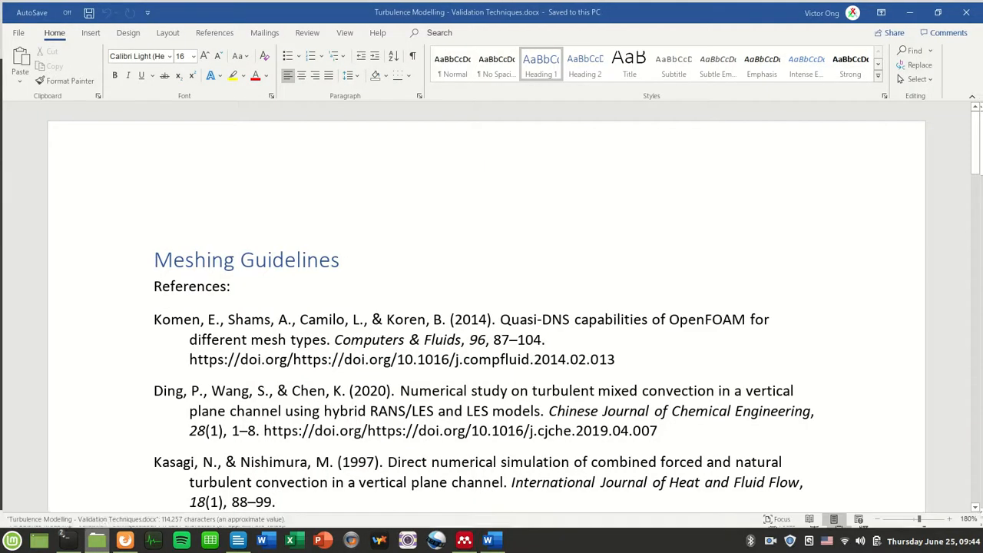
drag(973, 142, 976, 422)
scroll(724, 356, down, 20)
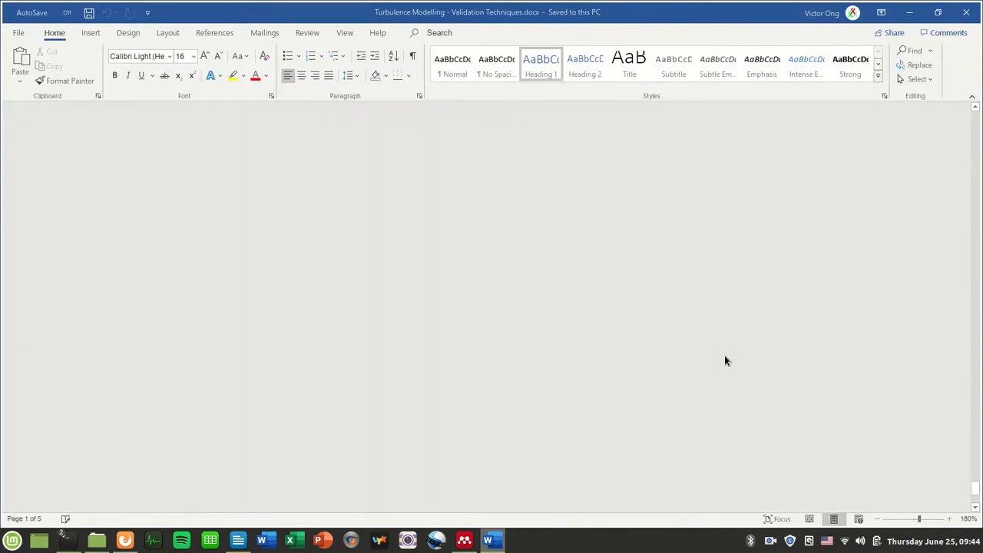
click(974, 16)
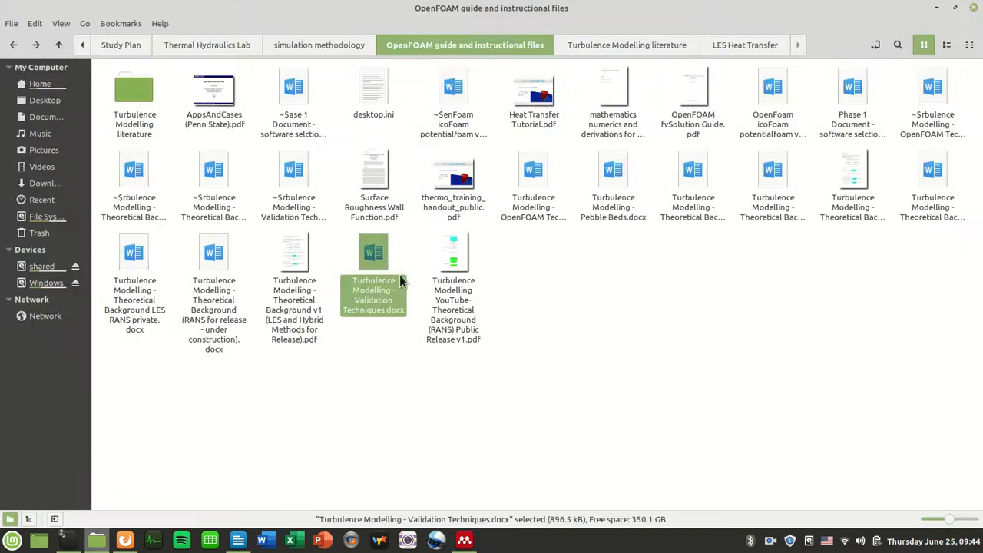
Load Turbulence Modelling - Validation Techniques.docx from the file manager into the Docx2LaTeX converter page in Firefox.
right_click(392, 269)
mouse_move(471, 292)
click(668, 320)
drag(367, 260, 481, 290)
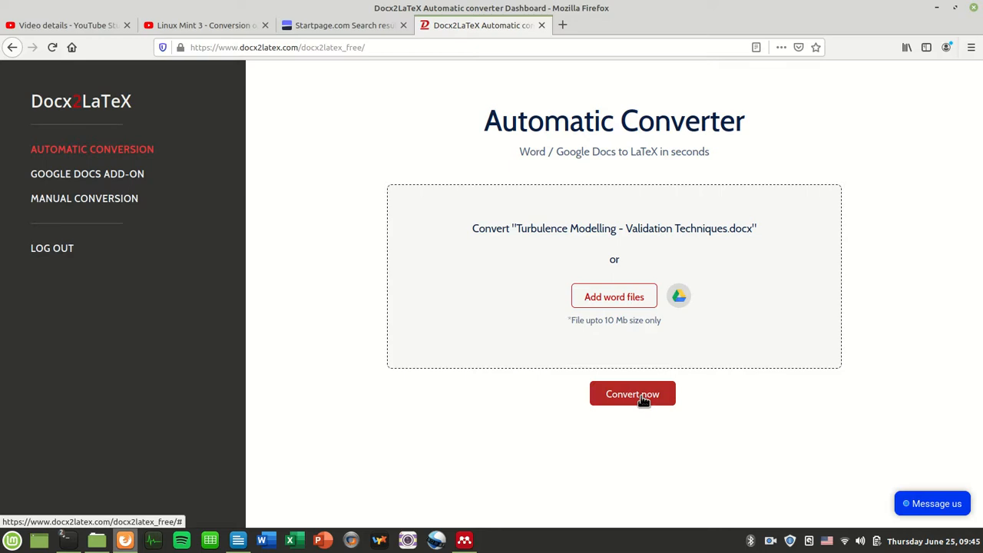
Start converting the loaded Word document to LaTeX with the default advanced options.
triple_click(619, 320)
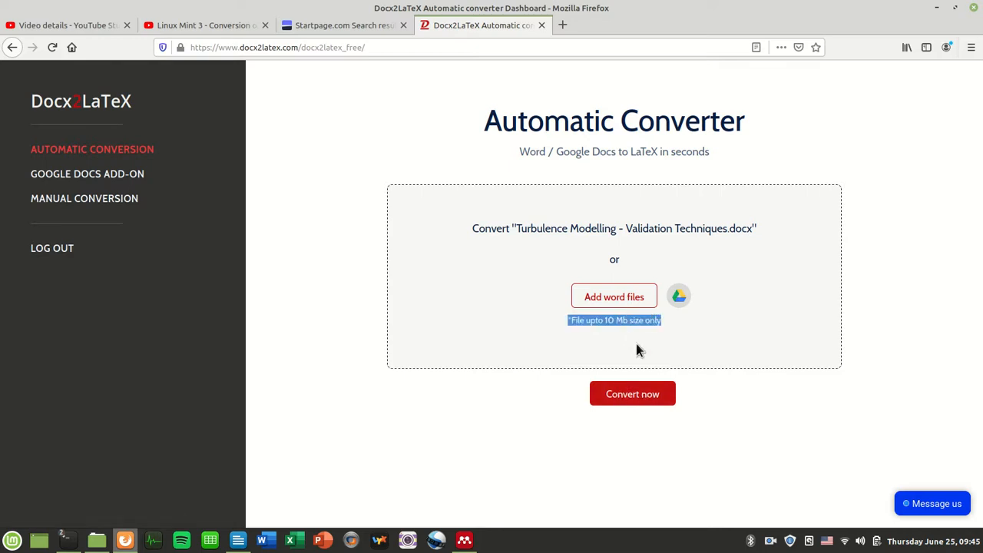
click(626, 394)
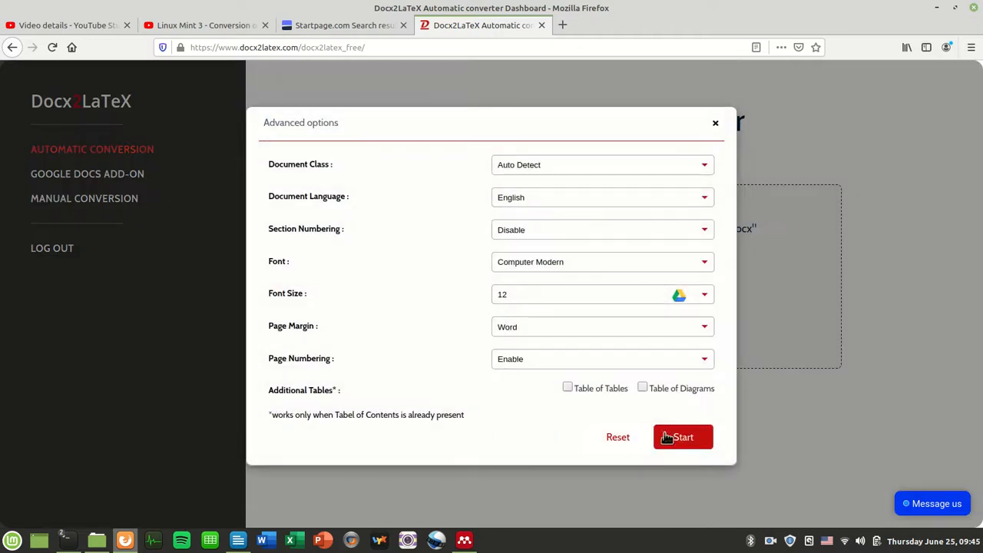
click(659, 441)
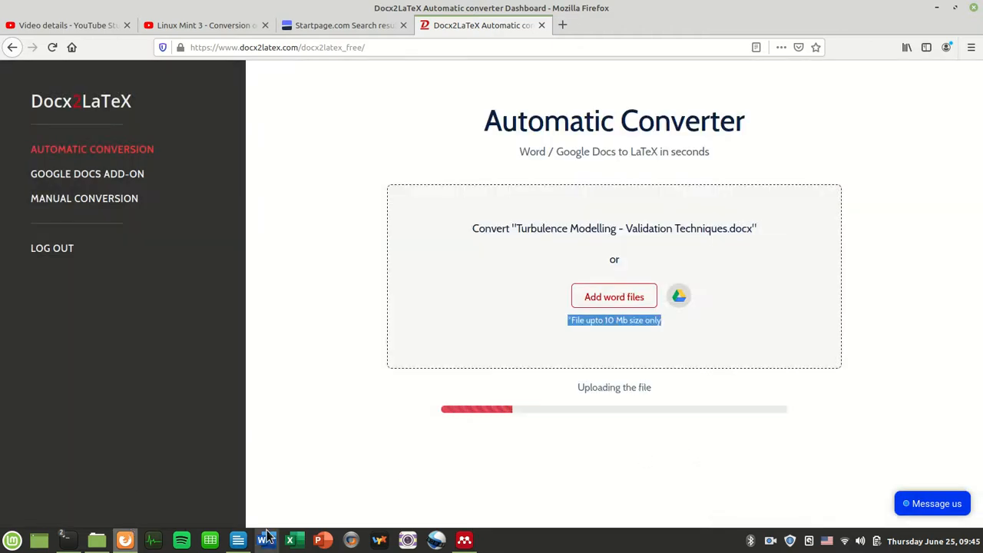
Check the file size of Turbulence Modelling - Validation Techniques.docx in its properties in the file manager.
click(98, 540)
right_click(374, 255)
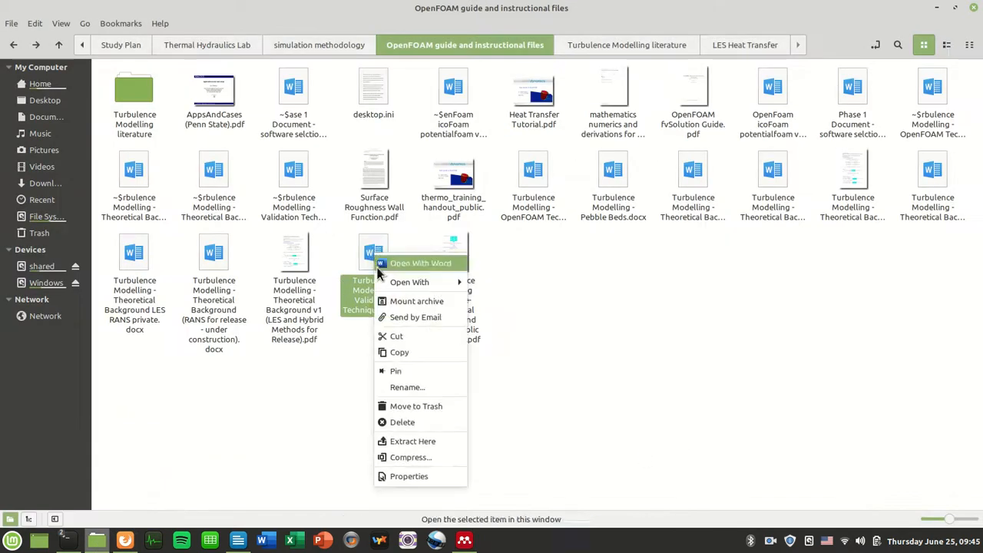
click(409, 477)
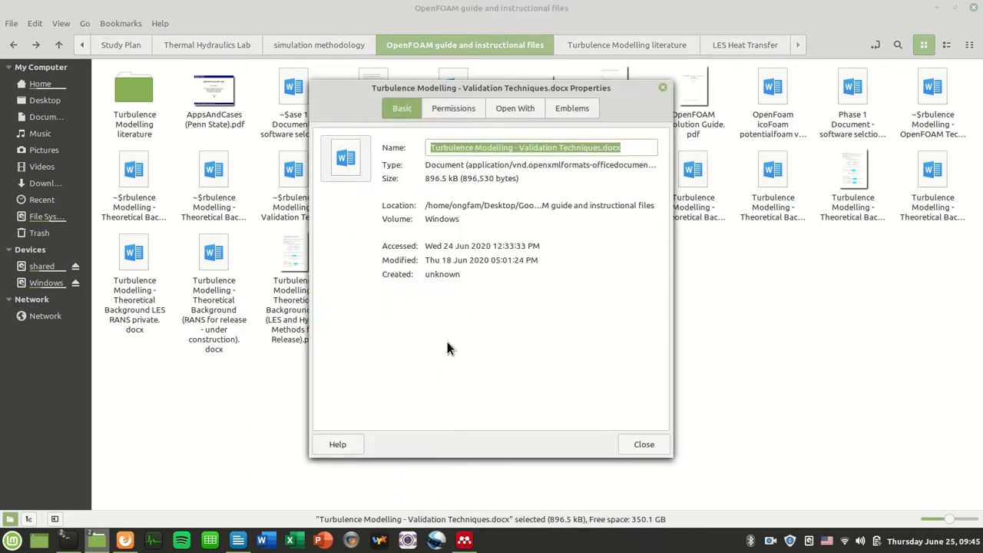
triple_click(477, 185)
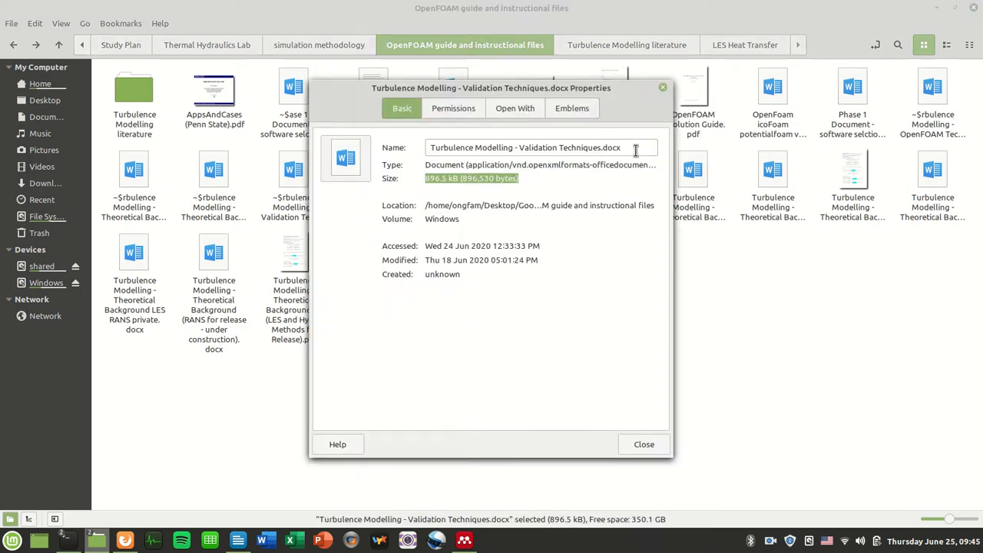
click(663, 87)
Return to the converter in Firefox and download the converted ZIP archive, choosing to save the file.
click(121, 541)
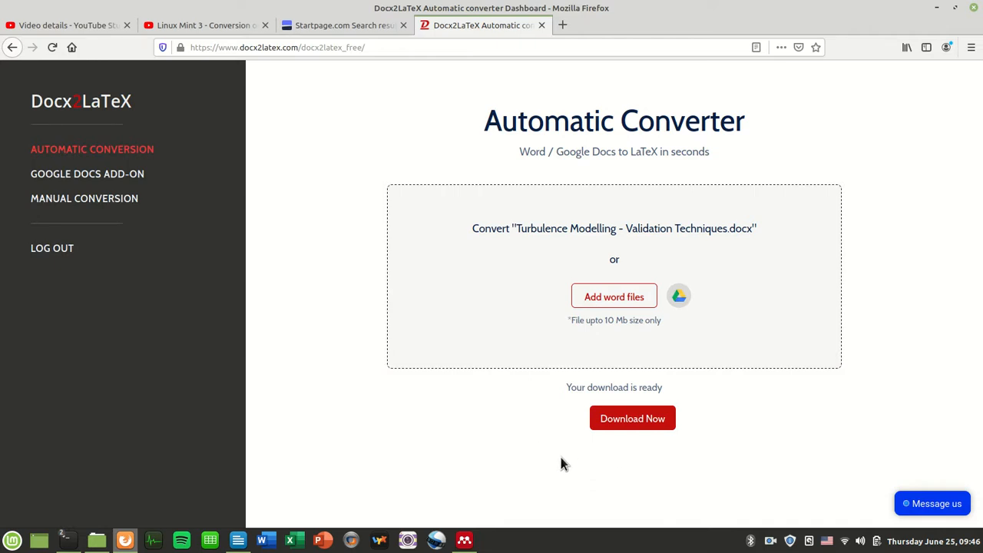
click(660, 429)
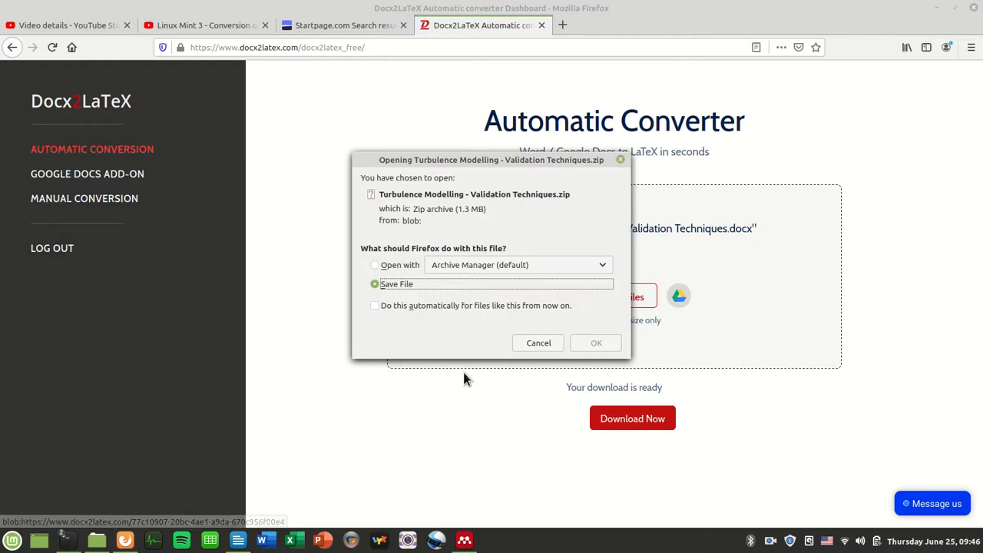
click(594, 342)
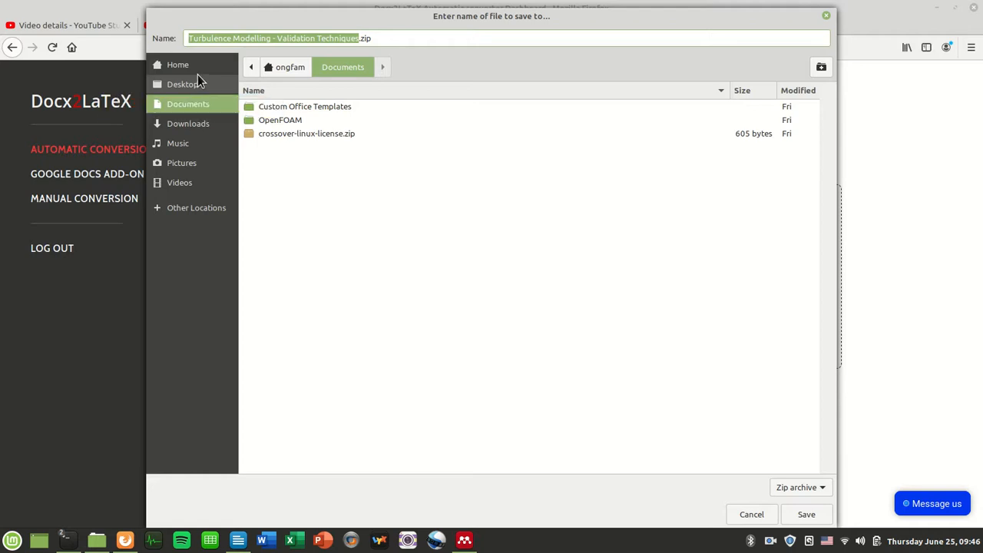
Set the save location to Desktop > Google Drive > Quests > Scholarships_uni_admin_misc > Study Plan > Thermal Hydraulics Lab > simulation methodology.
click(200, 70)
click(203, 86)
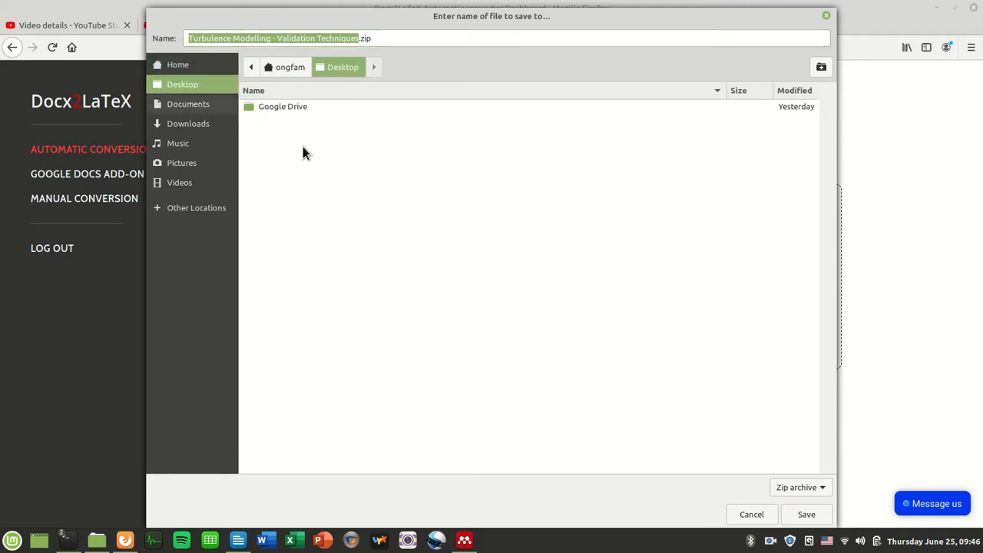
double_click(298, 108)
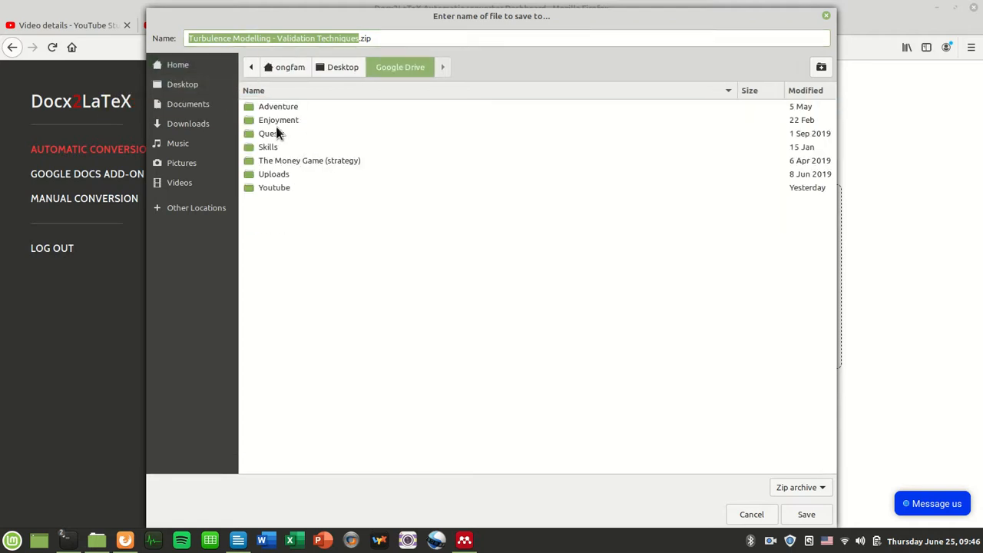
double_click(278, 135)
double_click(305, 213)
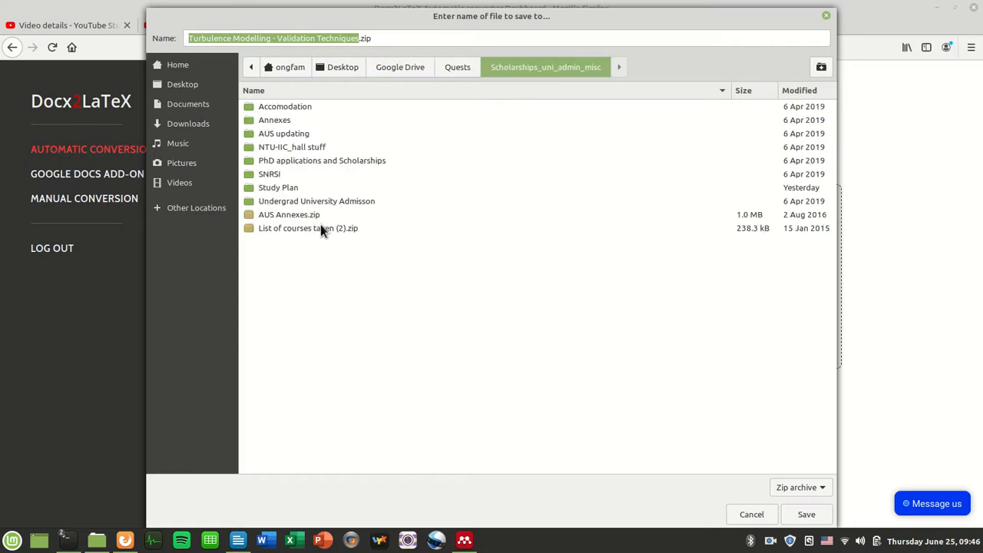
double_click(286, 191)
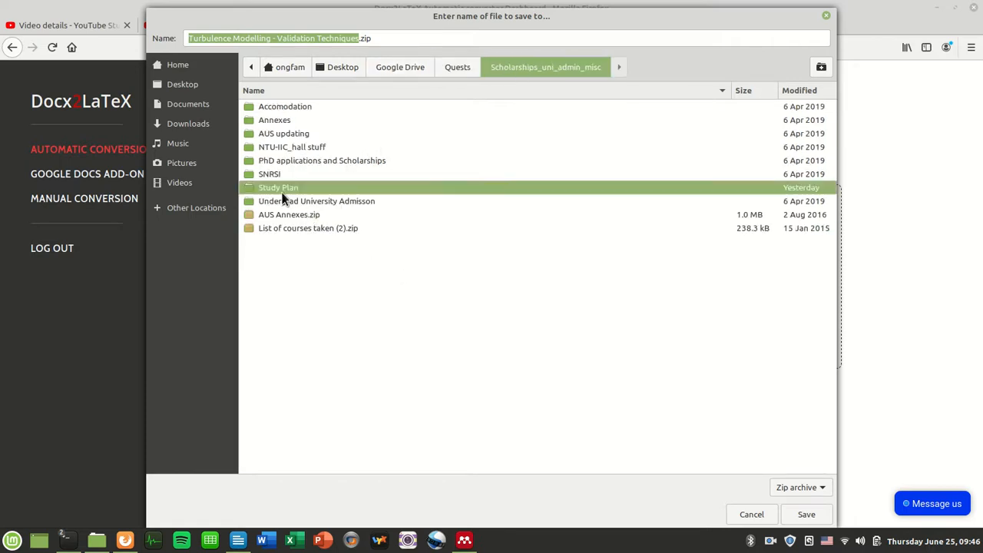
double_click(327, 214)
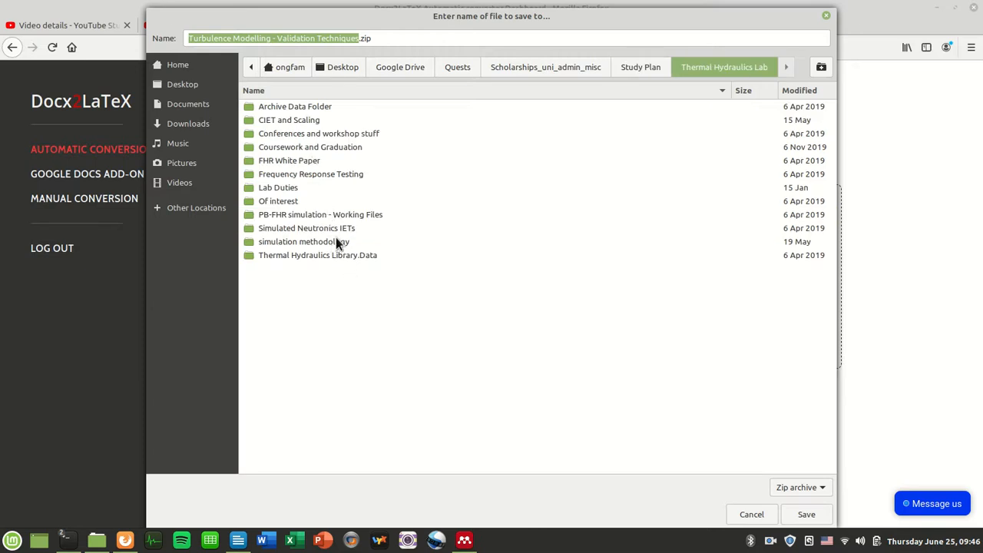
double_click(333, 243)
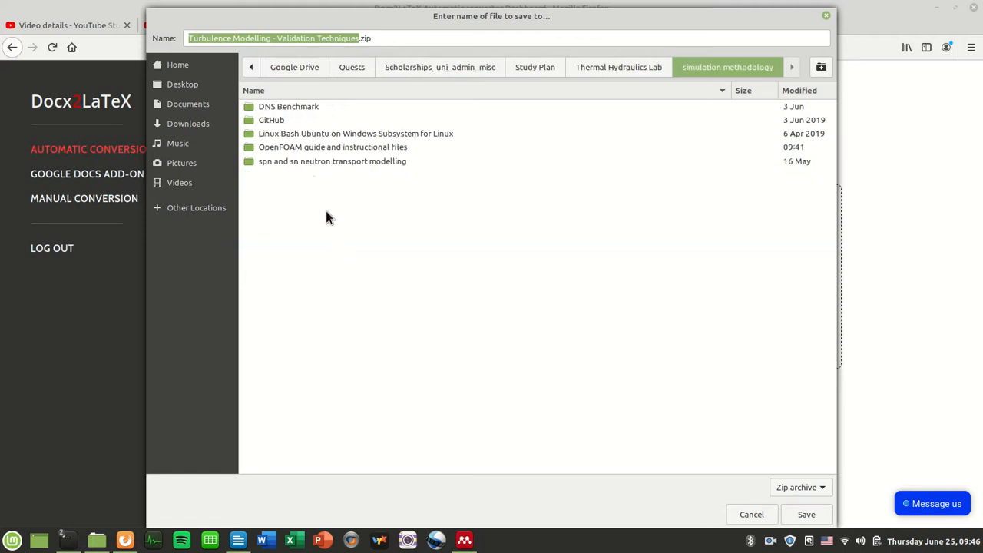
Save the converted archive Turbulence Modelling - Validation Techniques.zip in the simulation methodology folder.
click(317, 163)
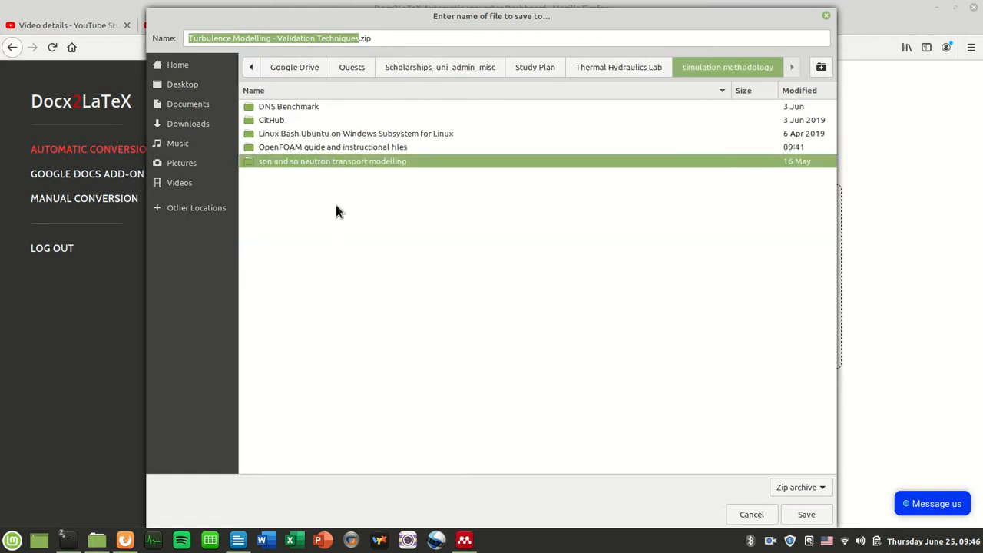
click(810, 516)
click(479, 67)
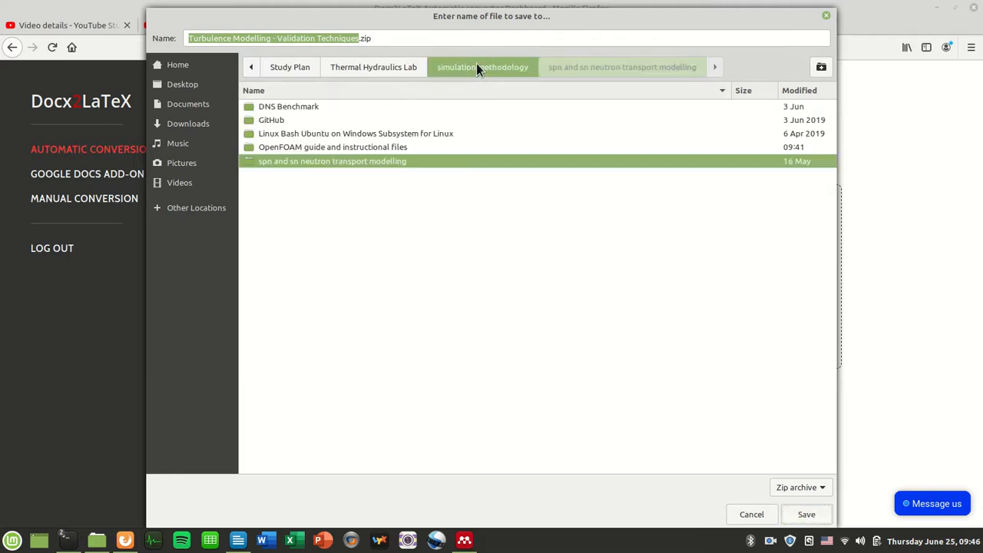
click(648, 90)
click(648, 90)
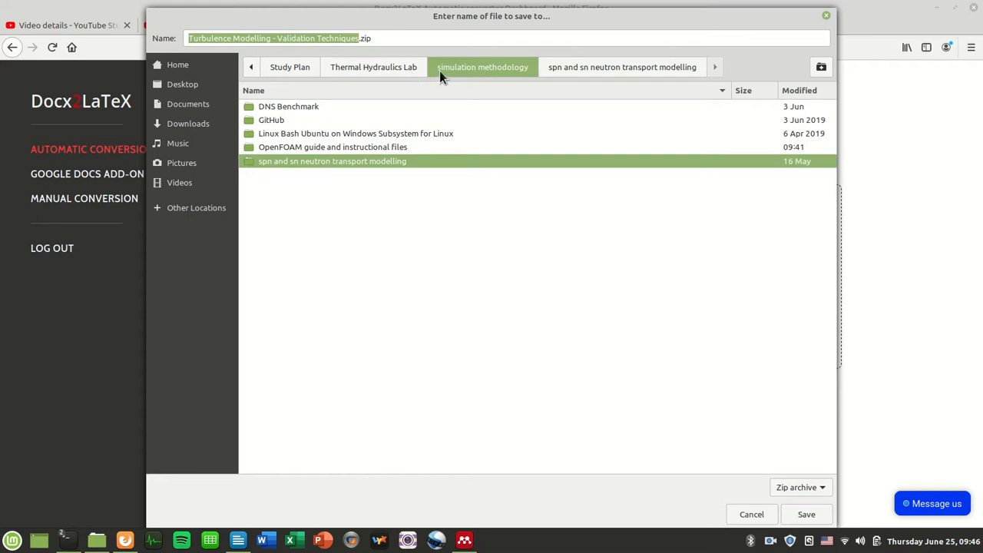
click(386, 69)
click(808, 513)
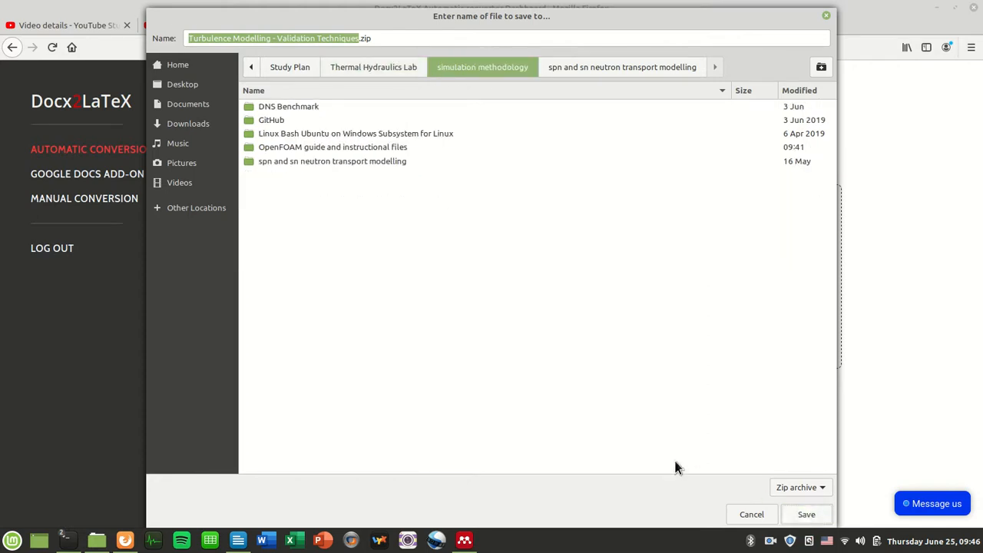
click(806, 515)
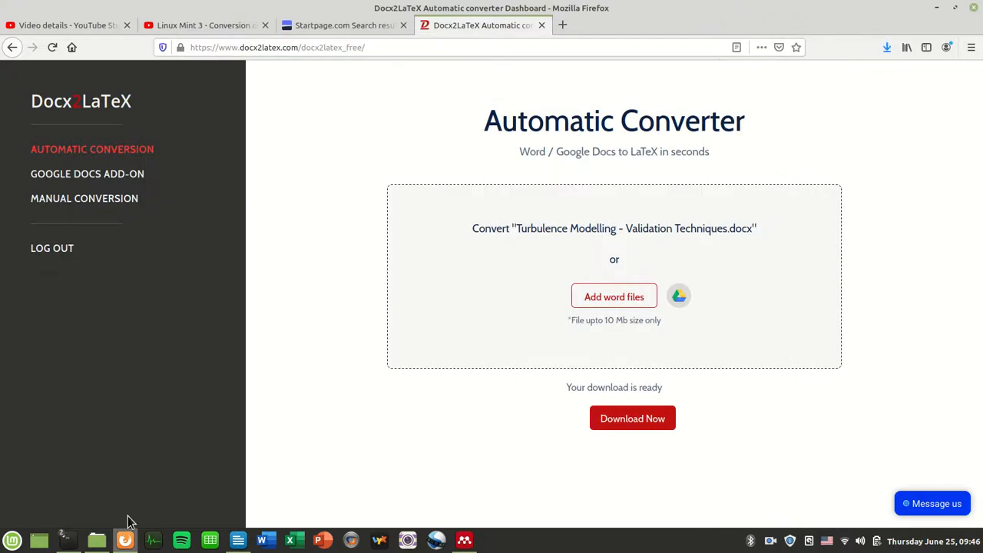
In the file manager, move Turbulence Modelling - Validation Techniques.zip from simulation methodology into OpenFOAM guide and instructional files, and open that folder.
click(97, 540)
click(476, 422)
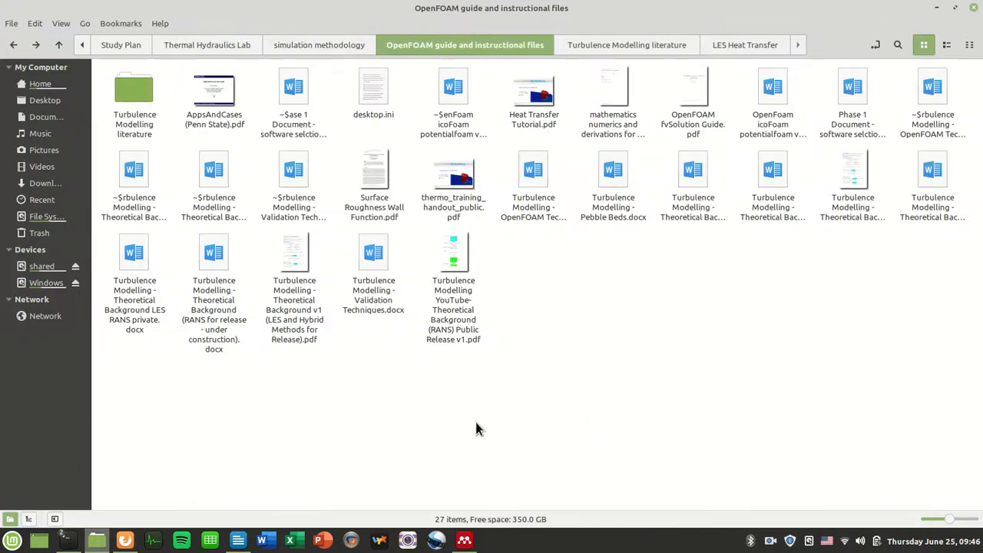
click(336, 45)
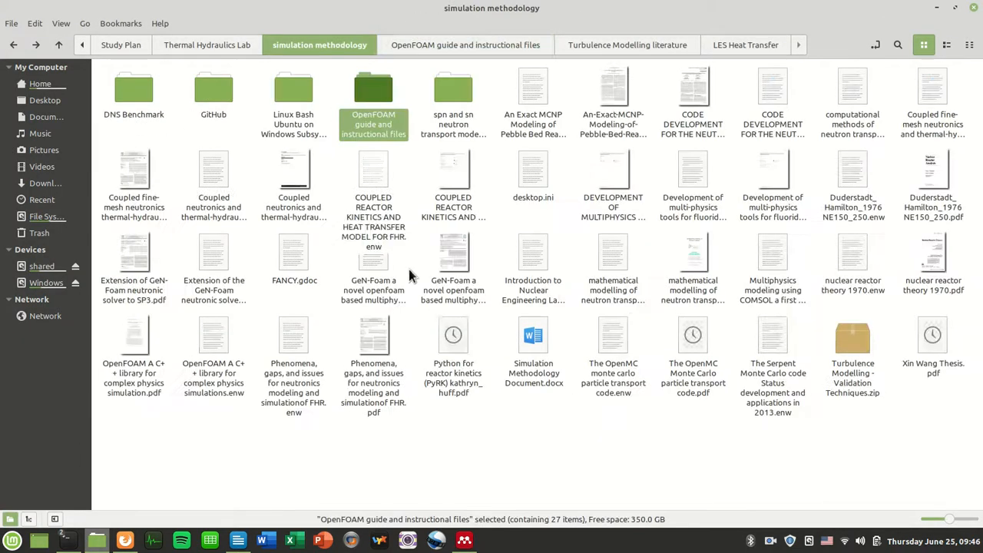
click(854, 340)
drag(854, 339, 378, 93)
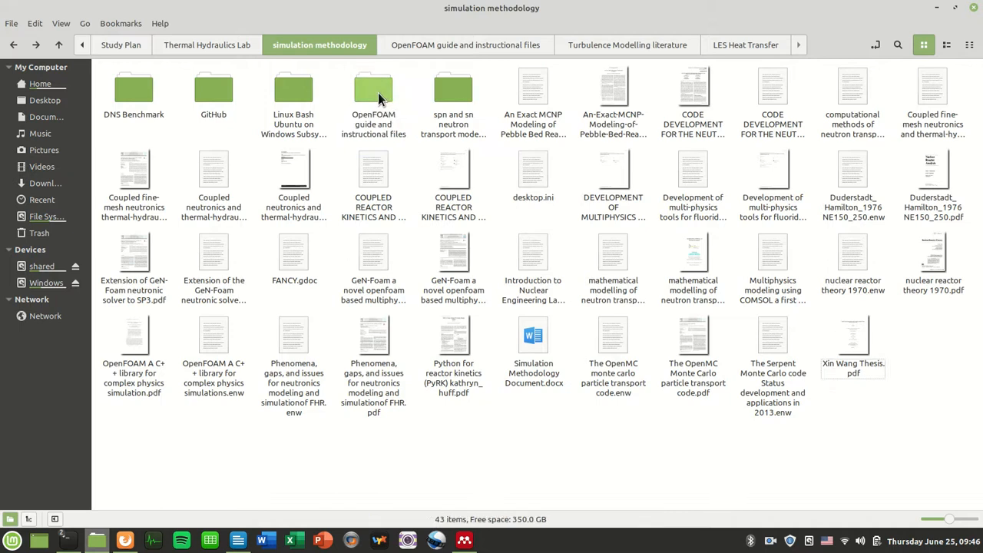
key(ctrl+Page_Down)
click(613, 446)
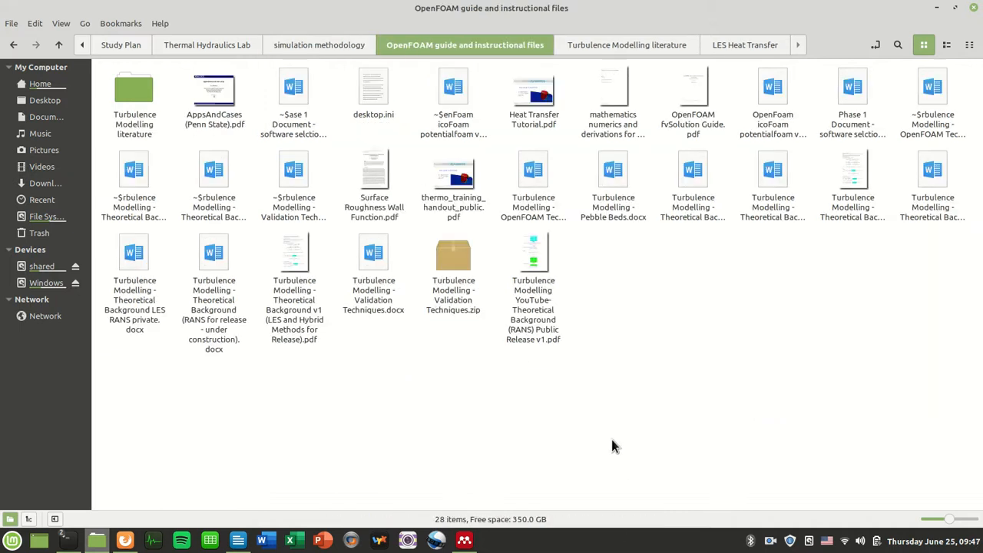
Examine the contents of Turbulence Modelling - Validation Techniques.zip, including the images in its media folder, and close the archive.
double_click(453, 257)
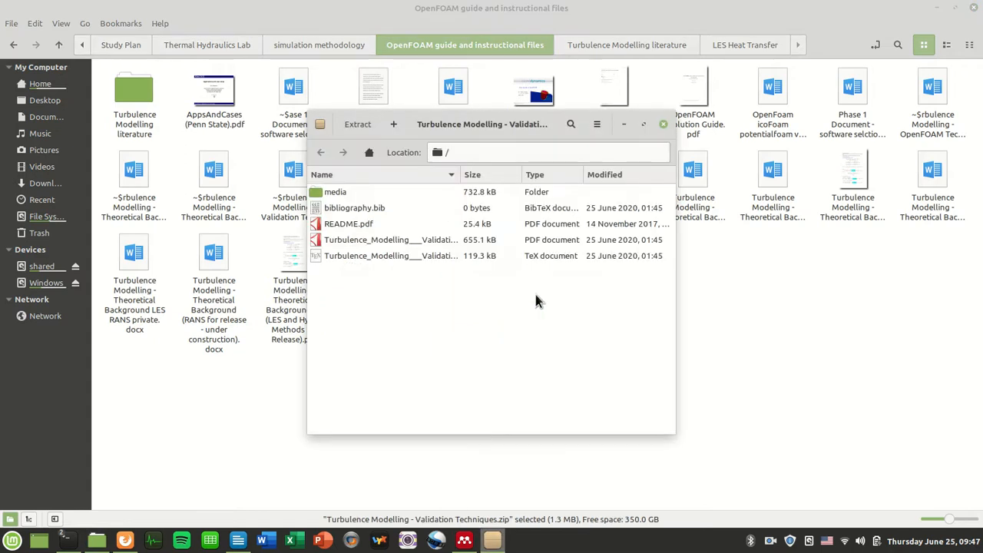
double_click(341, 192)
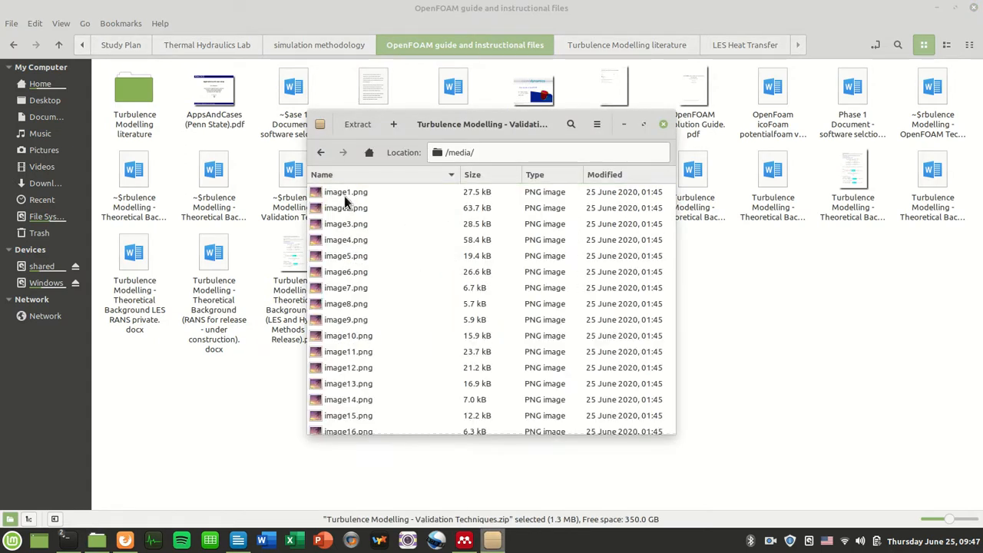
scroll(426, 382, down, 3)
scroll(426, 381, up, 4)
scroll(426, 381, down, 4)
scroll(426, 382, up, 4)
scroll(427, 381, down, 4)
scroll(426, 382, down, 1)
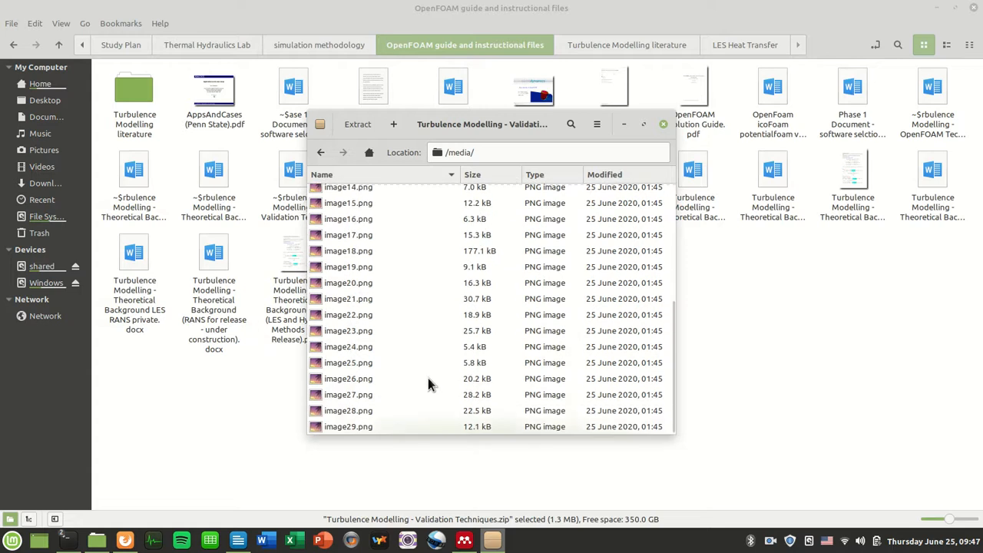
click(321, 152)
drag(527, 124, 278, 113)
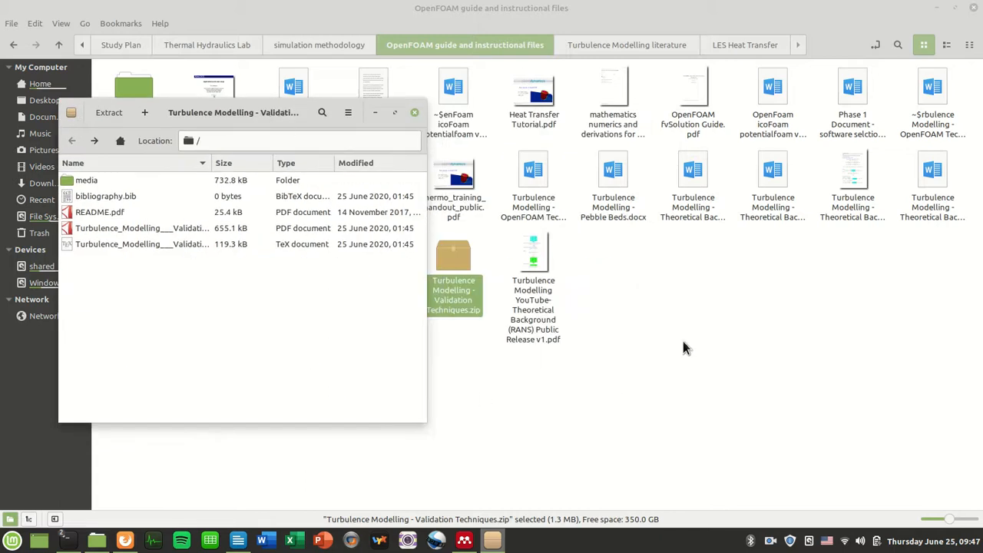
key(ctrl+w)
Create a folder named Turbulence Modelling Validation Techniques in OpenFOAM guide and instructional files.
right_click(713, 319)
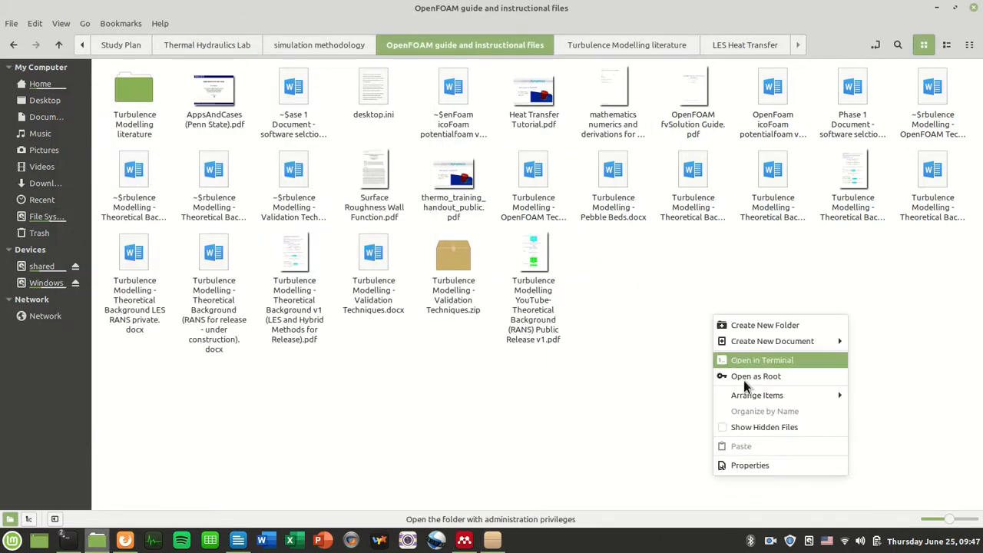
click(774, 325)
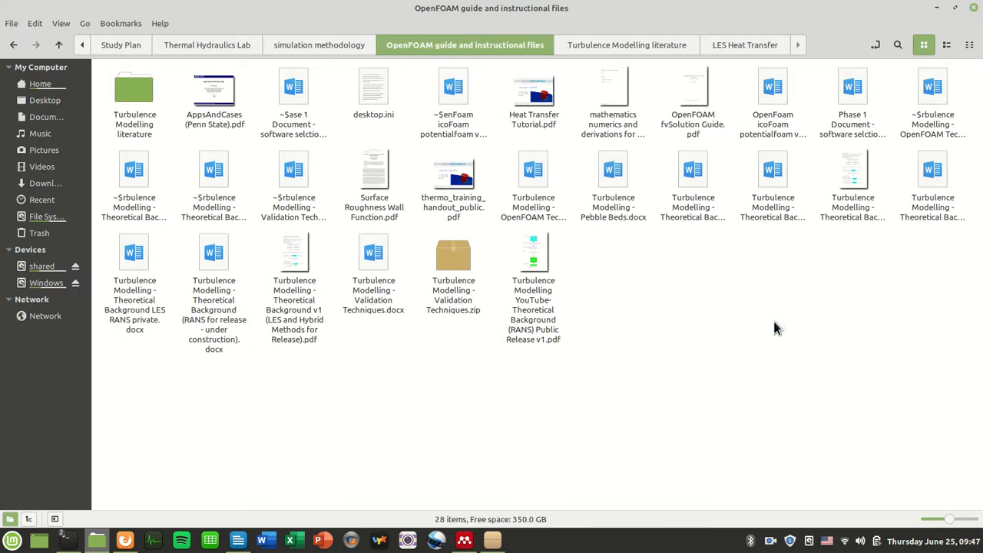
text(Turbulence Modelling Validation Techniques)
key(Return)
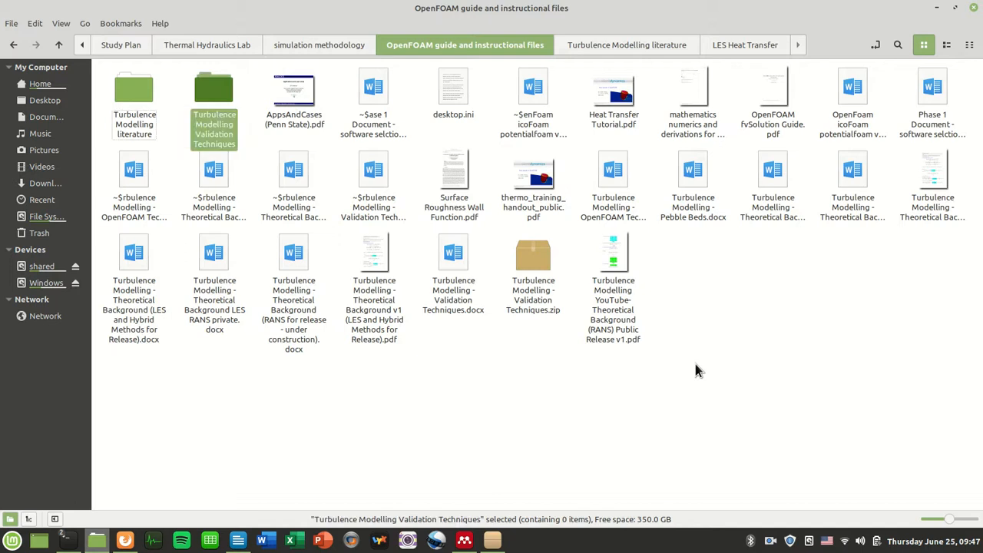
Extract all files of Turbulence Modelling - Validation Techniques.zip into the Turbulence Modelling Validation Techniques folder and close the archive.
double_click(522, 284)
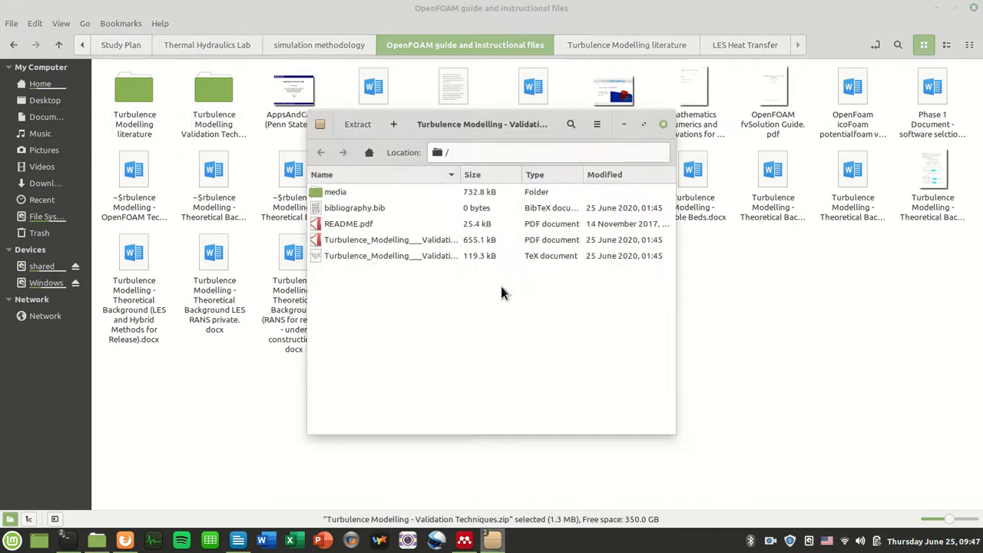
click(357, 124)
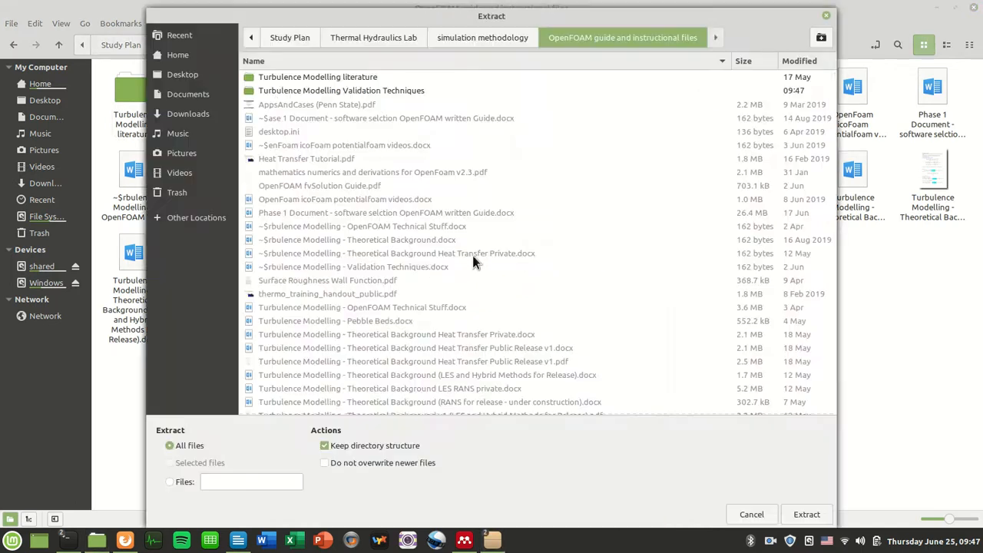
double_click(380, 92)
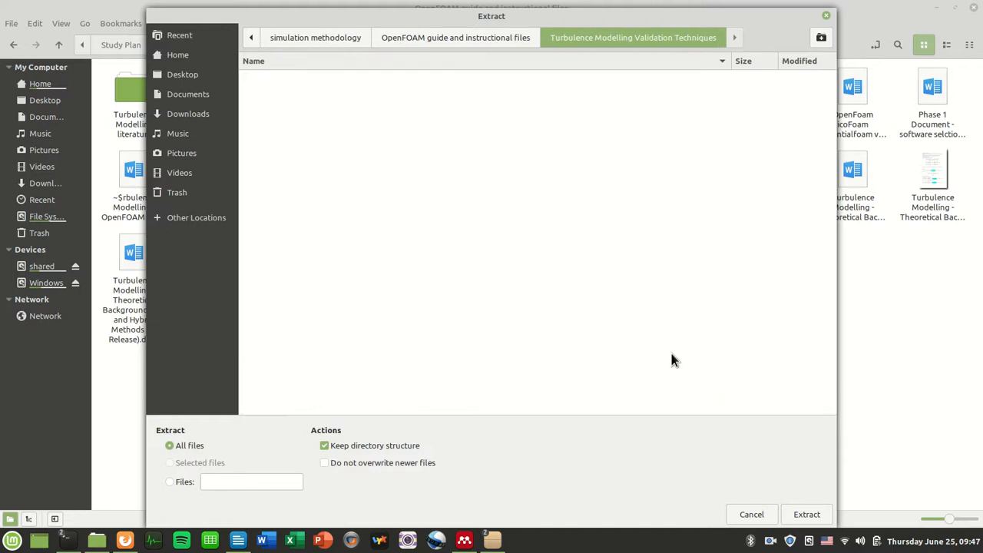
click(807, 514)
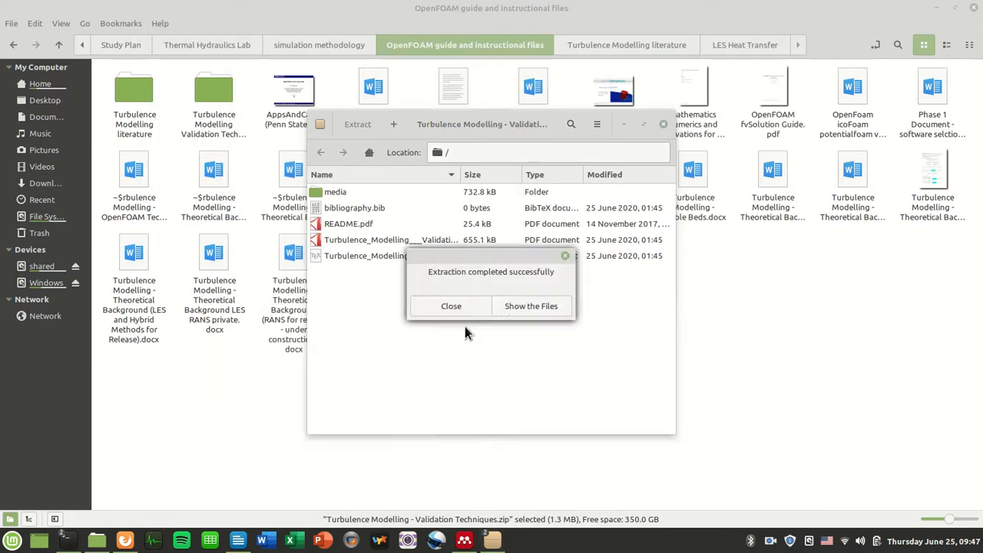
click(469, 306)
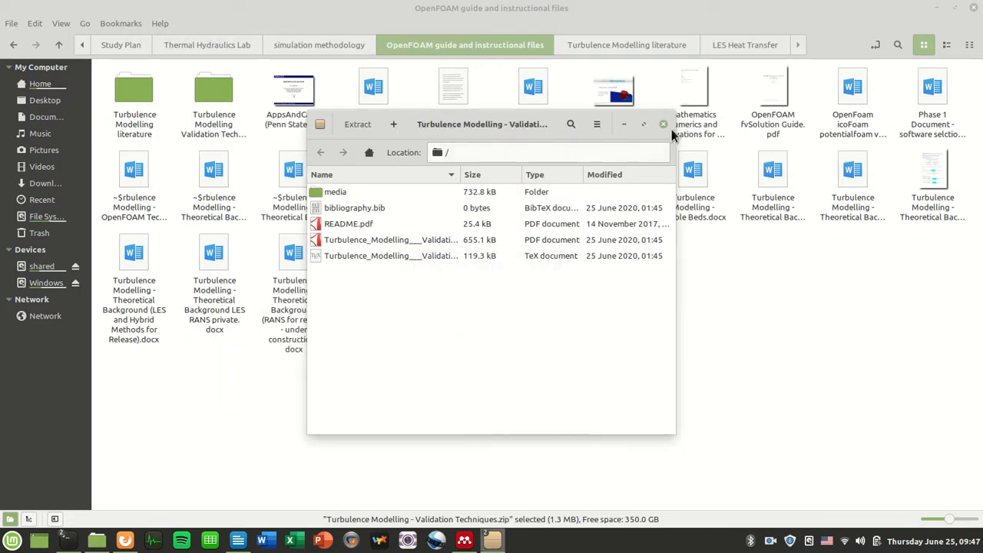
click(664, 124)
Move Turbulence Modelling - Validation Techniques.docx into the Turbulence Modelling Validation Techniques folder and open that folder.
drag(453, 254, 222, 97)
double_click(223, 97)
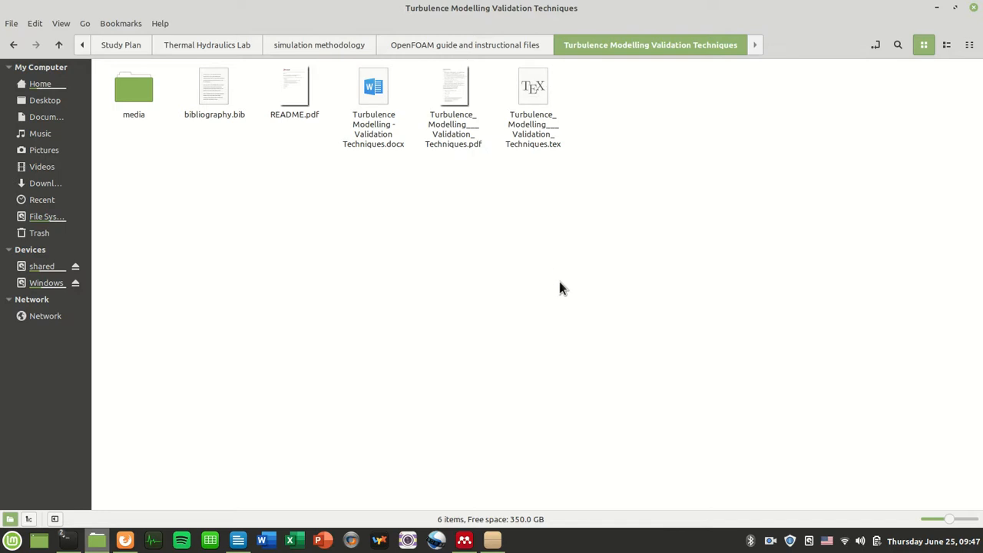
Try to run Turbulence_Modelling___Validation_Techniques.tex as an executable, and check the contents of the stray Latex[width=1.5mm,length=2mm] file.
double_click(544, 108)
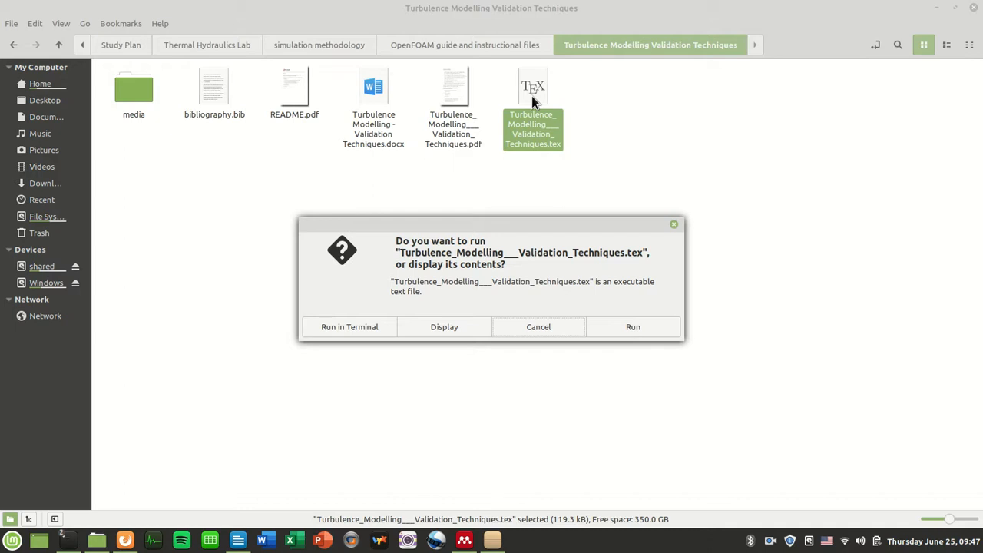
click(624, 327)
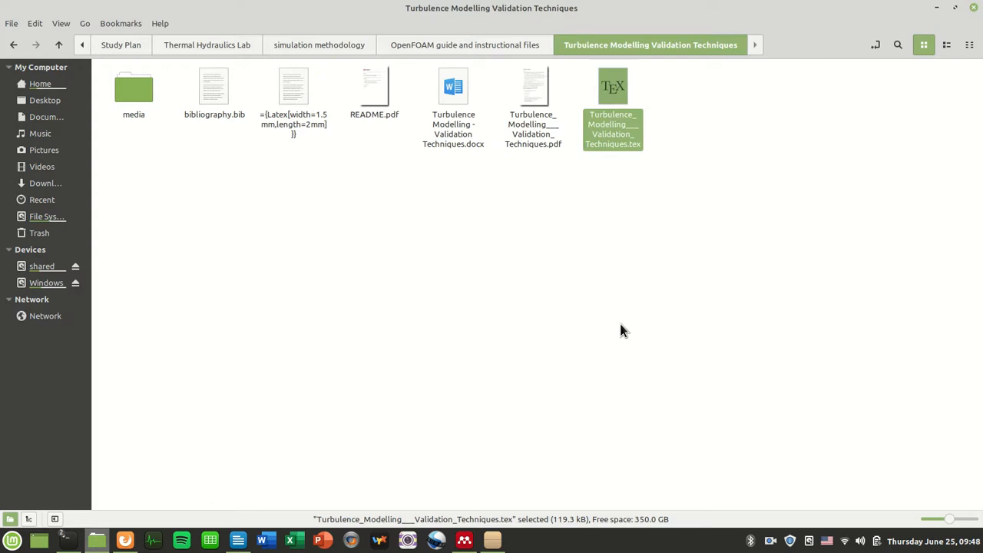
double_click(298, 91)
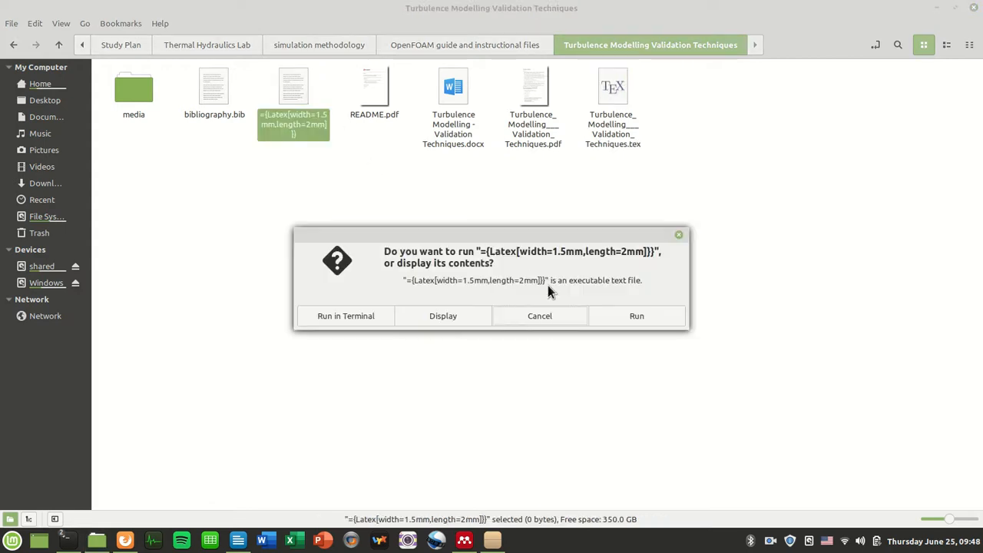
click(484, 316)
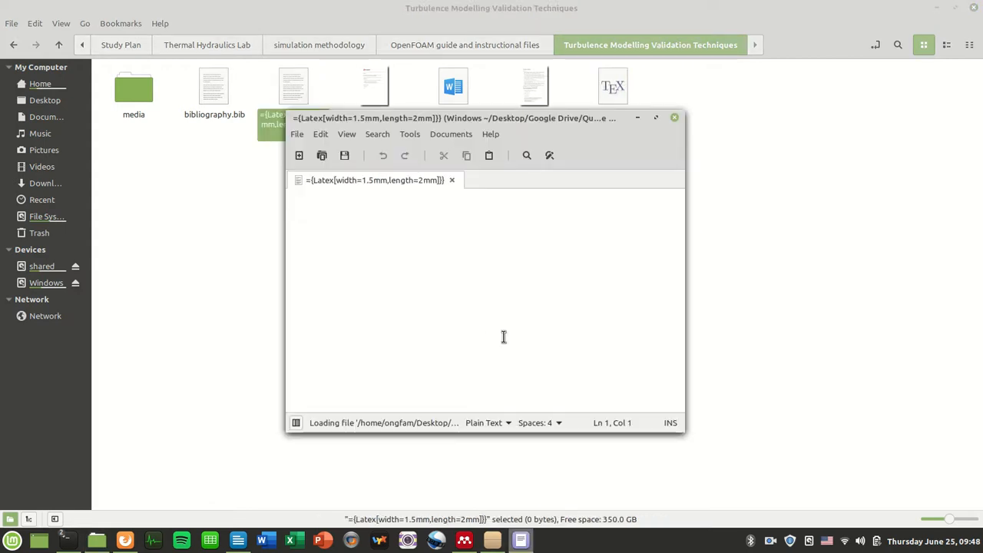
click(671, 117)
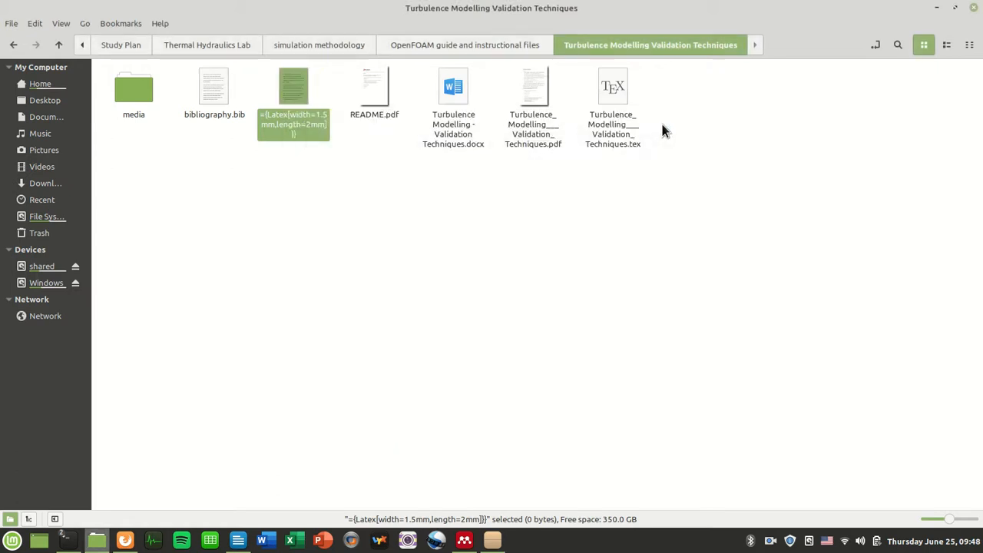
Permanently delete the stray Latex[width=1.5mm,length=2mm] file.
right_click(295, 87)
click(322, 234)
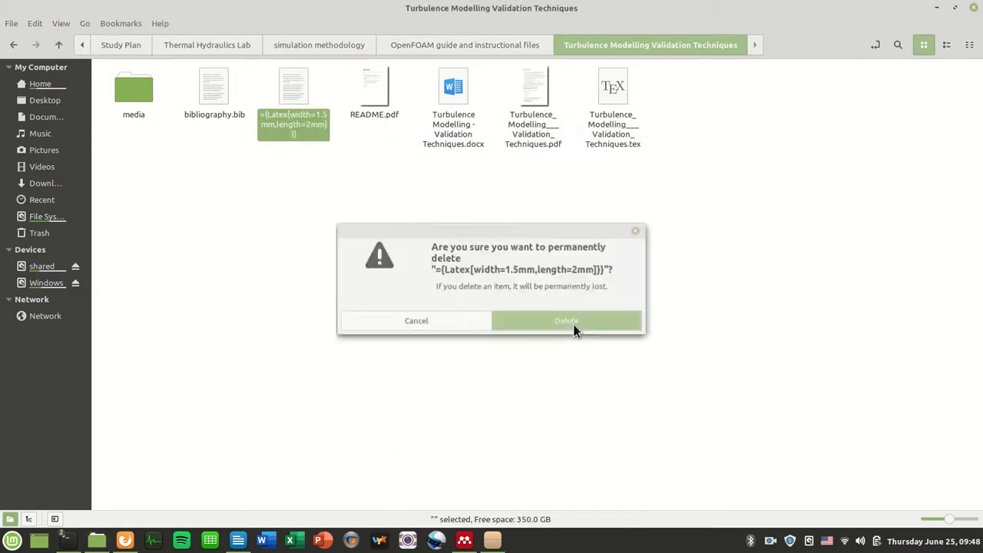
click(574, 329)
Open Turbulence_Modelling___Validation_Techniques.tex in the text editor, examine its LaTeX preamble, and close it.
click(531, 95)
right_click(531, 94)
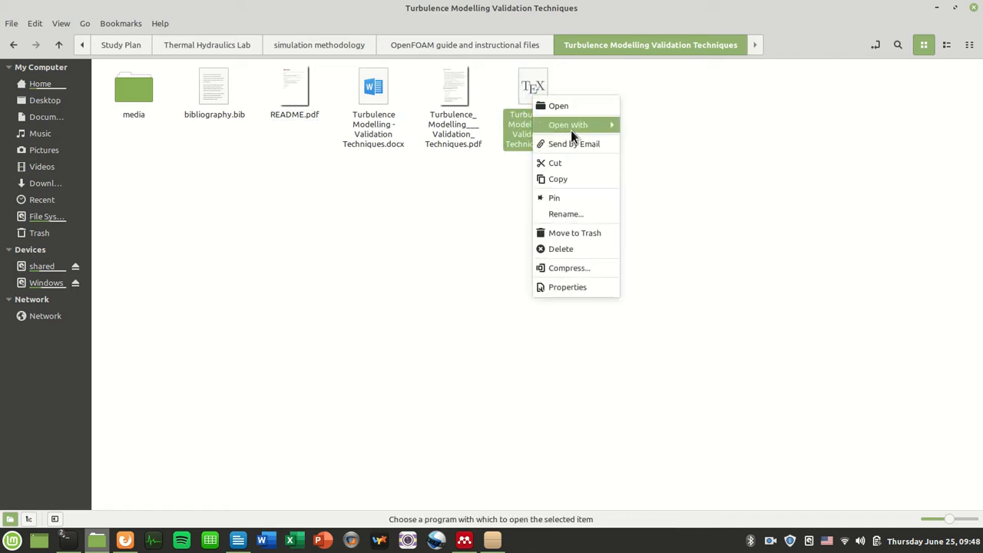
mouse_move(571, 130)
mouse_move(615, 123)
click(645, 141)
drag(289, 235, 441, 338)
scroll(443, 339, down, 5)
scroll(445, 329, down, 5)
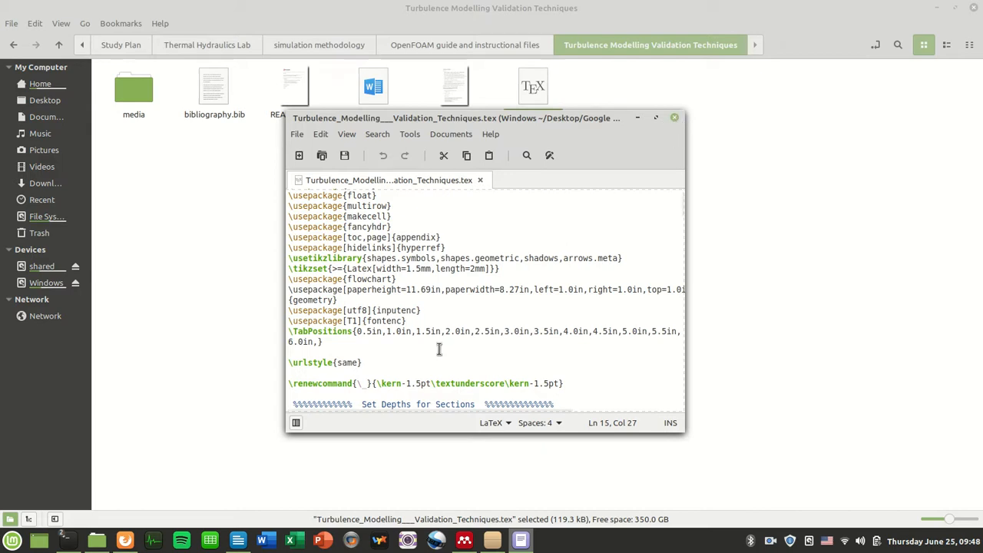
scroll(500, 304, up, 5)
scroll(585, 267, down, 5)
scroll(589, 270, up, 8)
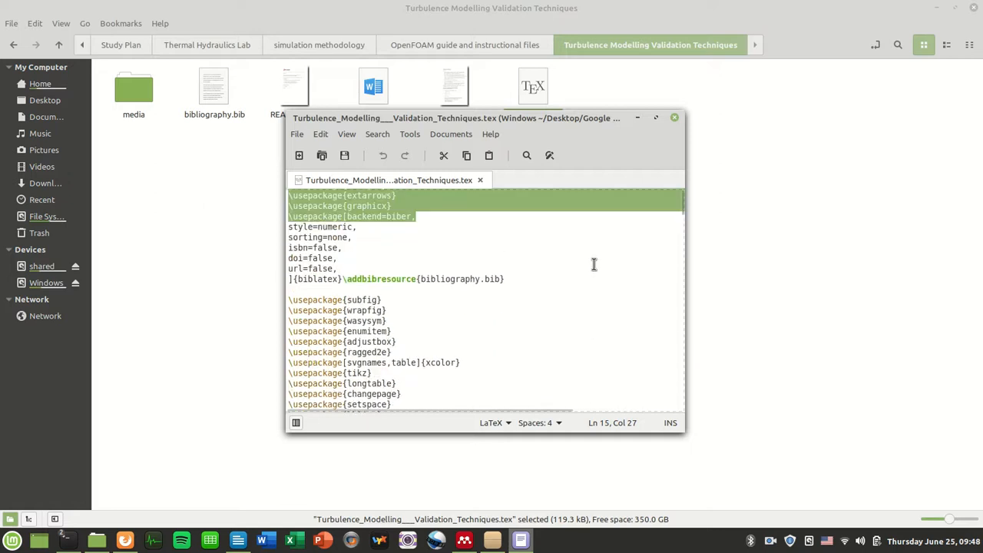
click(673, 118)
Open Turbulence_Modelling___Validation_Techniques.tex in Texmaker.
right_click(530, 82)
mouse_move(563, 109)
click(565, 91)
click(427, 330)
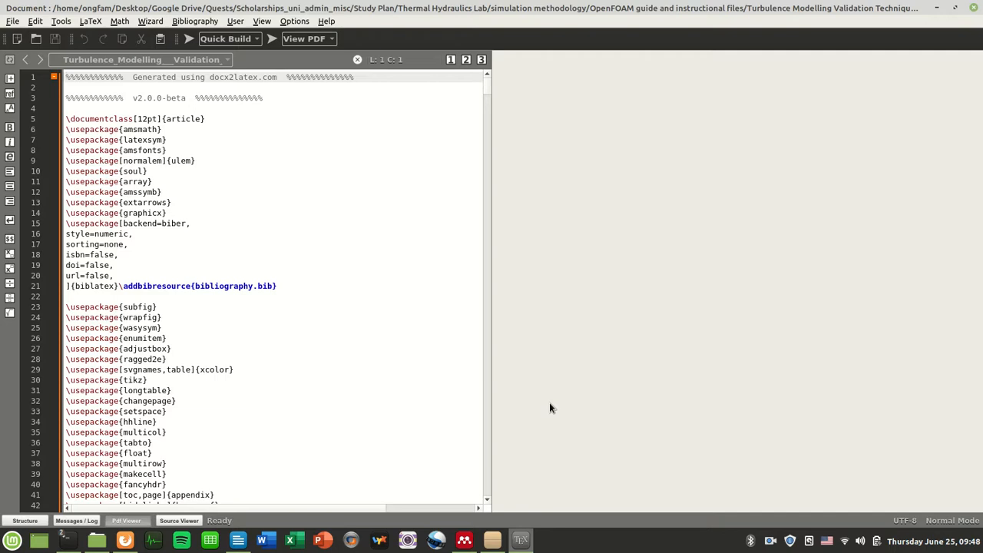
Compile the LaTeX document, display the resulting PDF beside the source, and look through its equations.
click(266, 161)
key(F5)
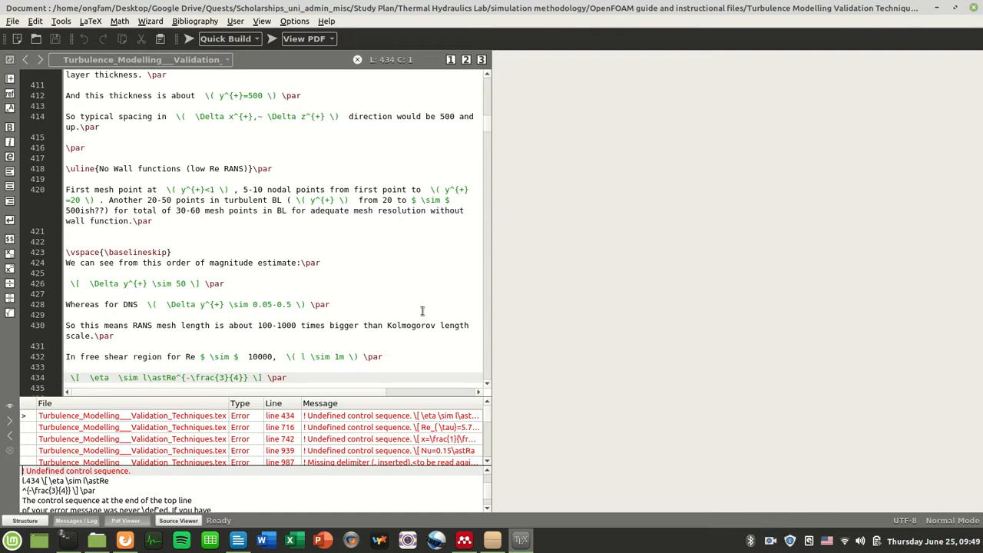
click(431, 341)
click(273, 39)
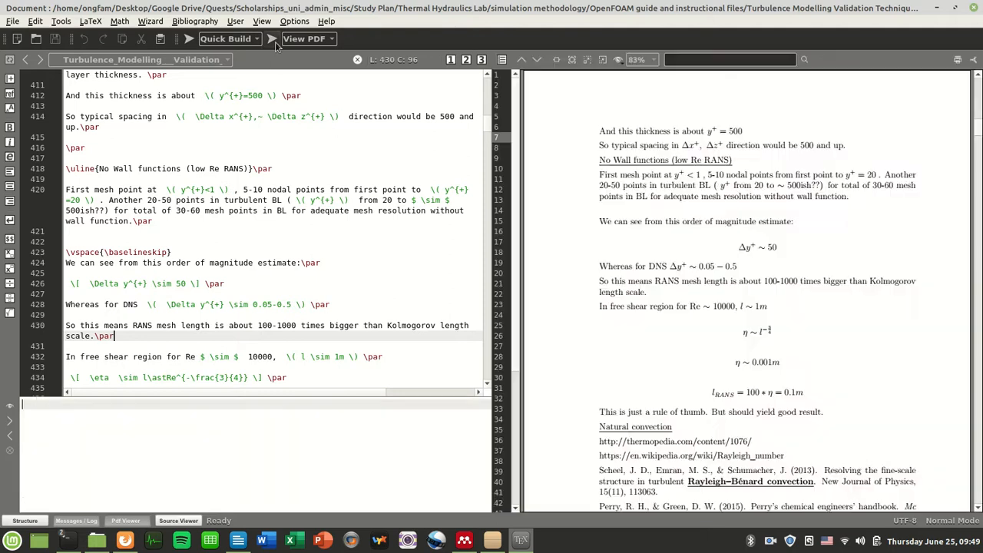
scroll(764, 378, down, 5)
scroll(766, 380, up, 10)
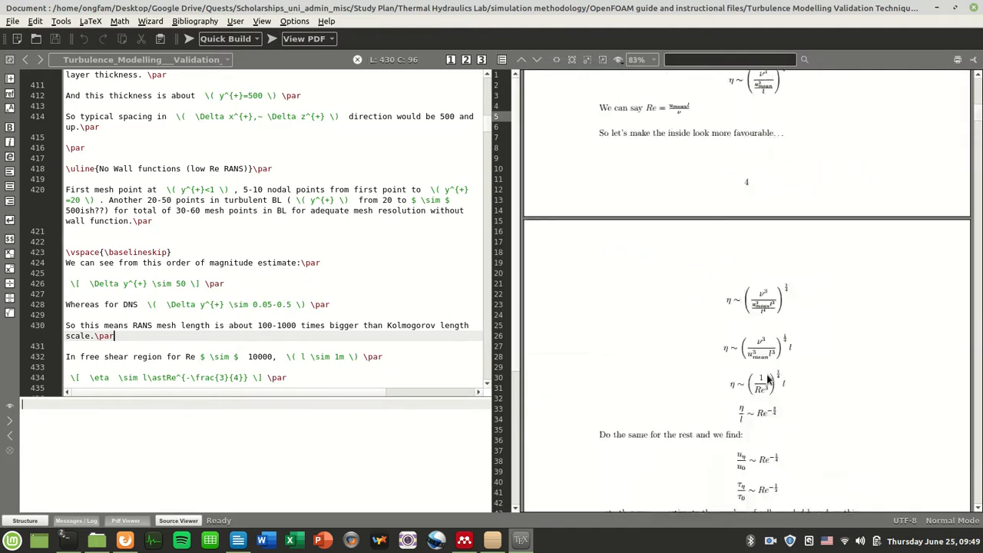
Read through the compiled PDF from the Meshing Guidelines references to the Rayleigh–Bénard convection heading, and bring up the source preamble.
scroll(768, 347, up, 10)
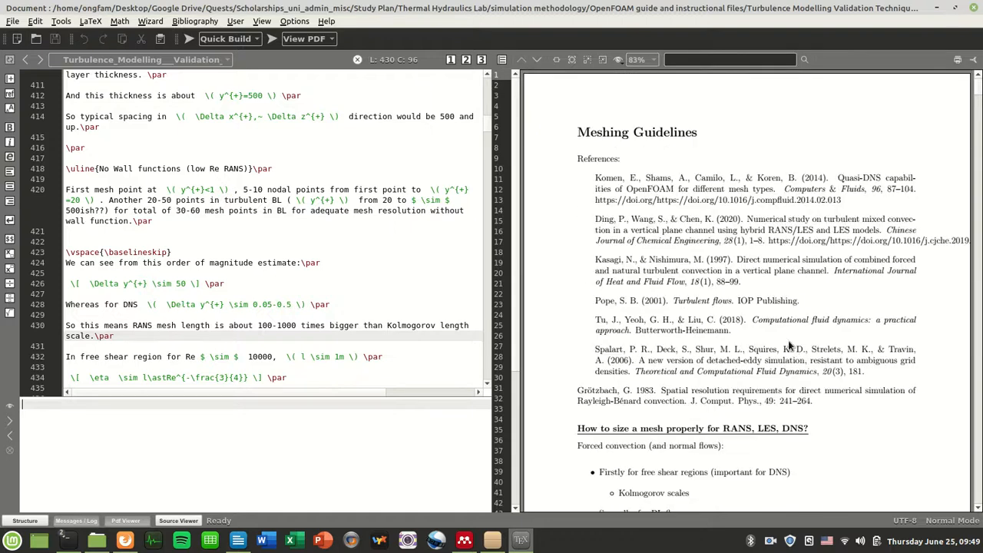
scroll(629, 236, down, 1)
scroll(764, 368, down, 8)
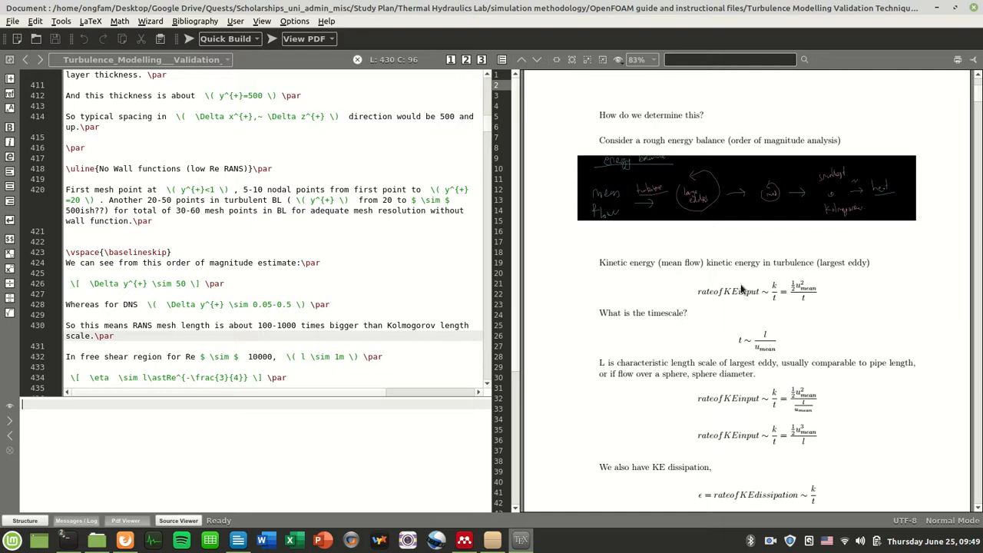
scroll(738, 292, down, 10)
scroll(738, 298, down, 10)
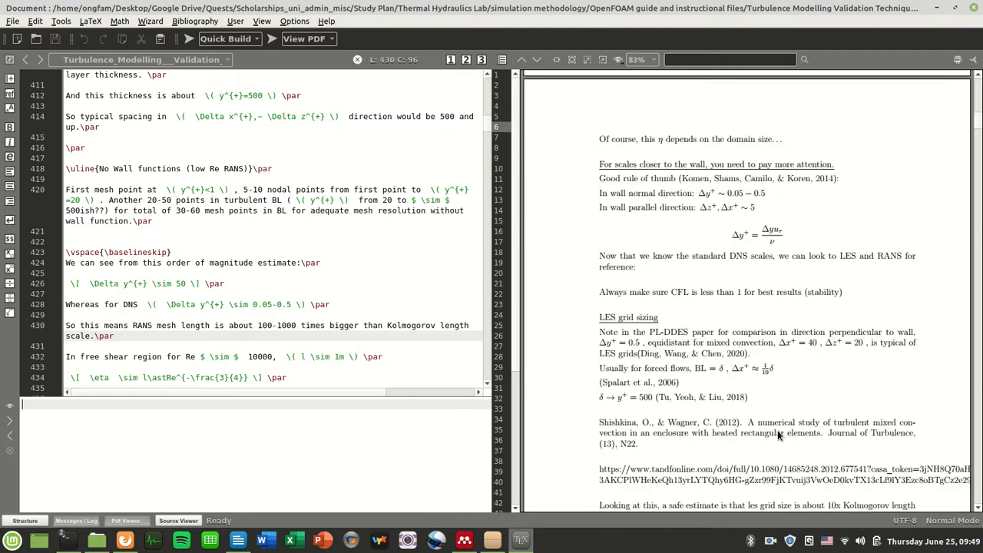
scroll(777, 430, down, 5)
scroll(741, 407, down, 7)
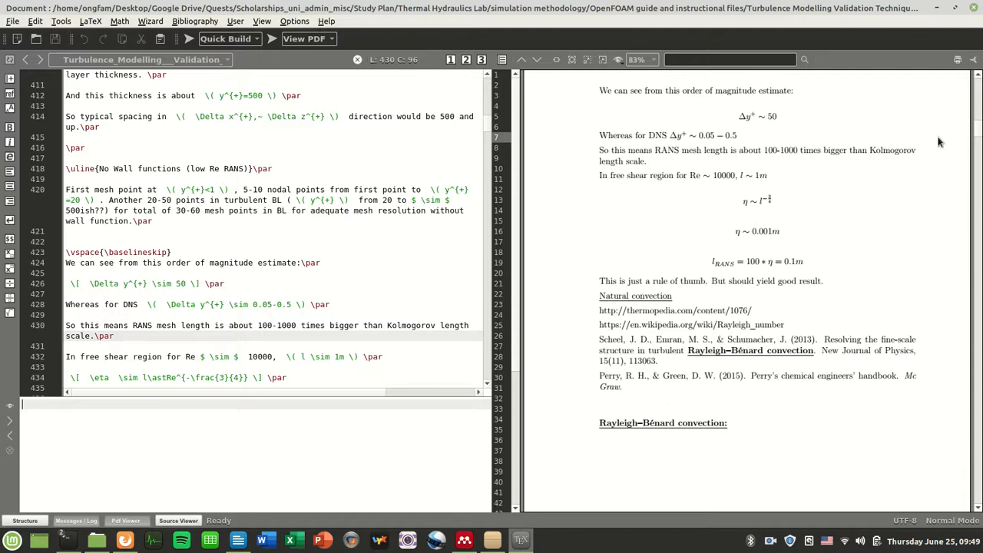
drag(488, 125, 479, 82)
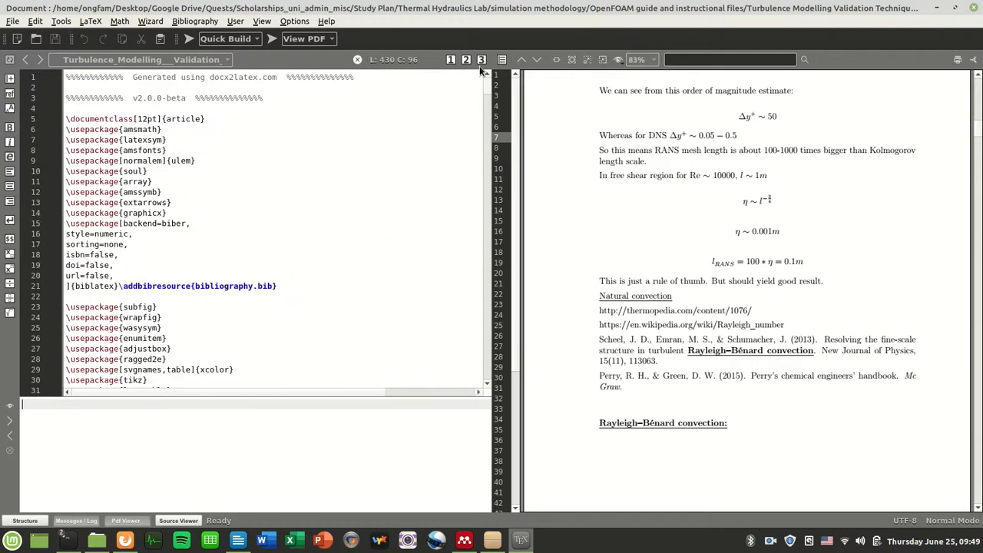
click(936, 7)
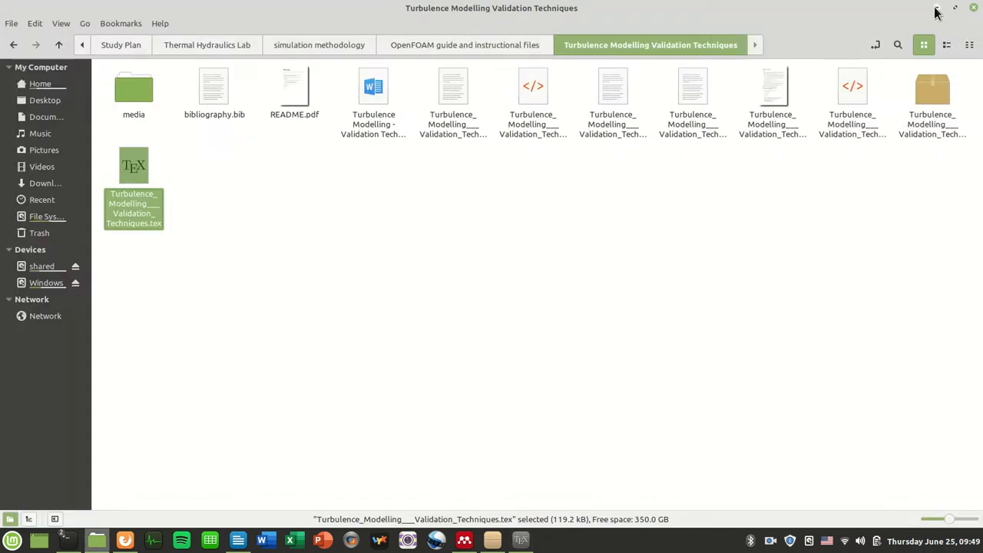
double_click(206, 81)
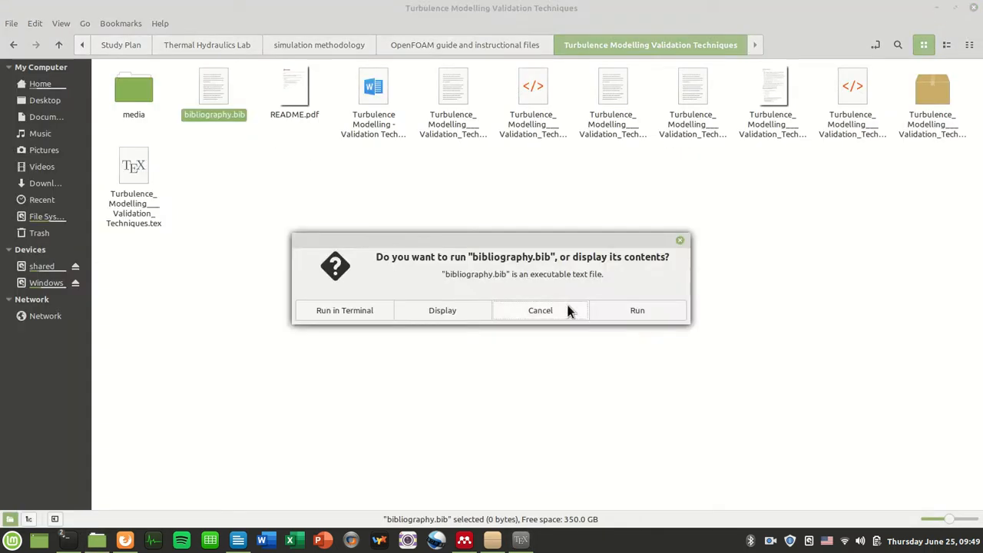
click(676, 240)
click(522, 542)
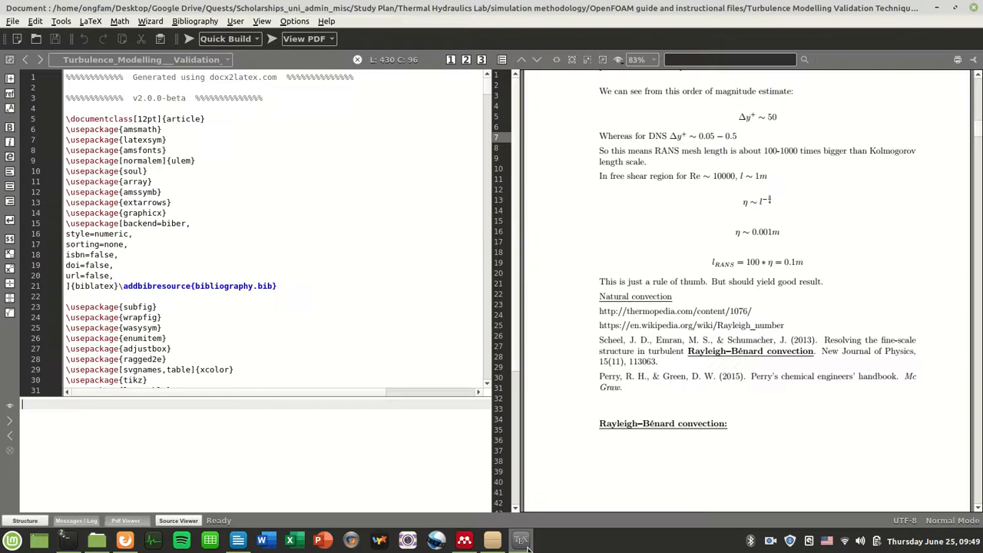
click(524, 542)
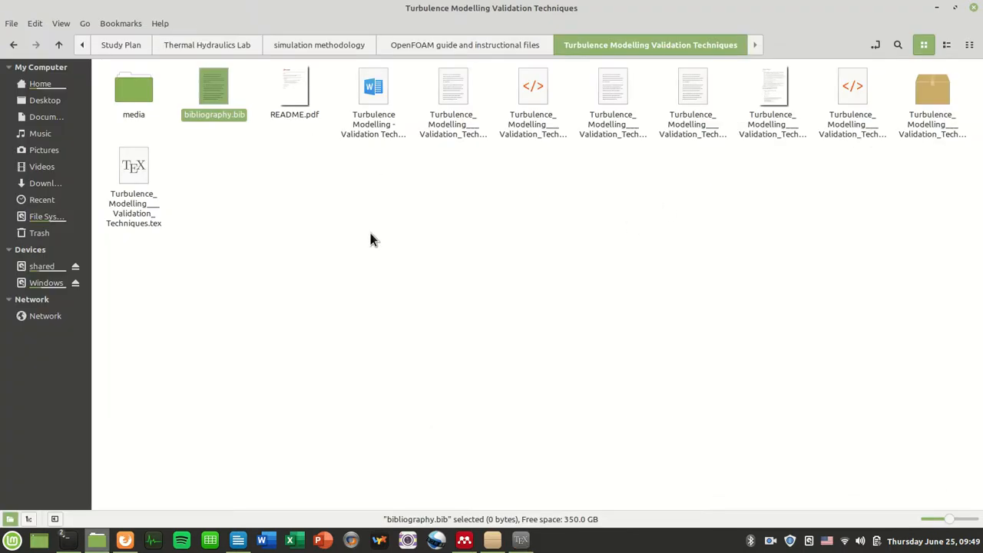
Open bibliography.bib from the file manager in the text editor and close it.
right_click(215, 91)
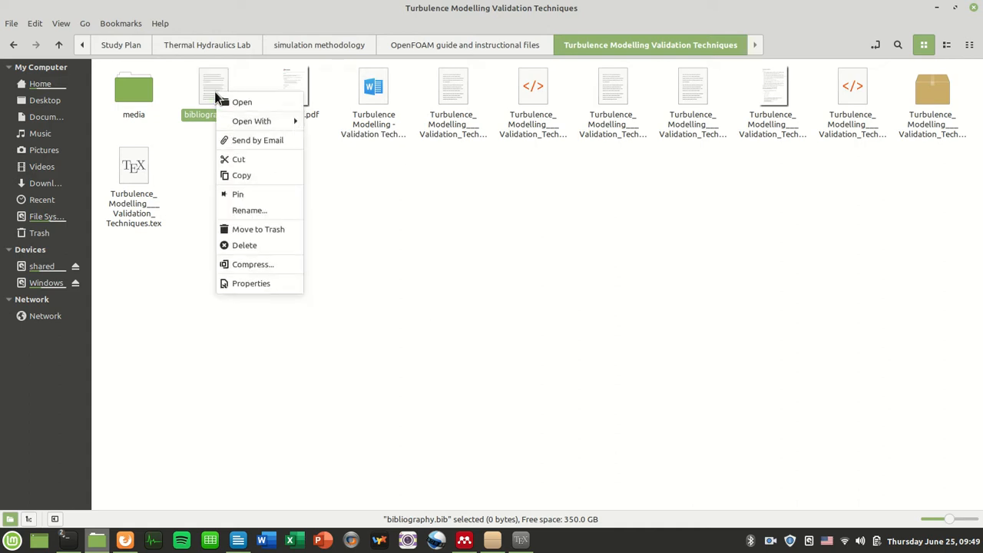
mouse_move(232, 121)
click(353, 153)
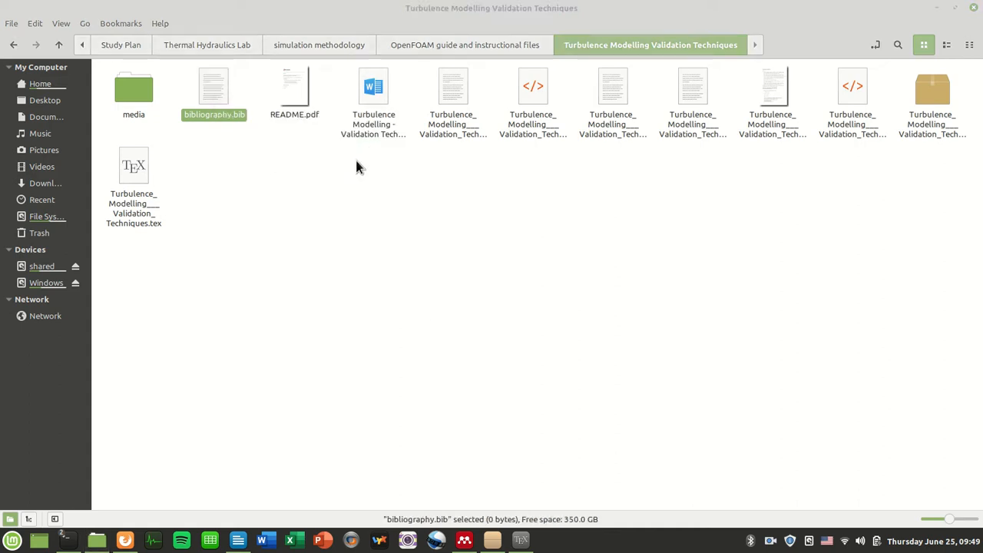
click(673, 118)
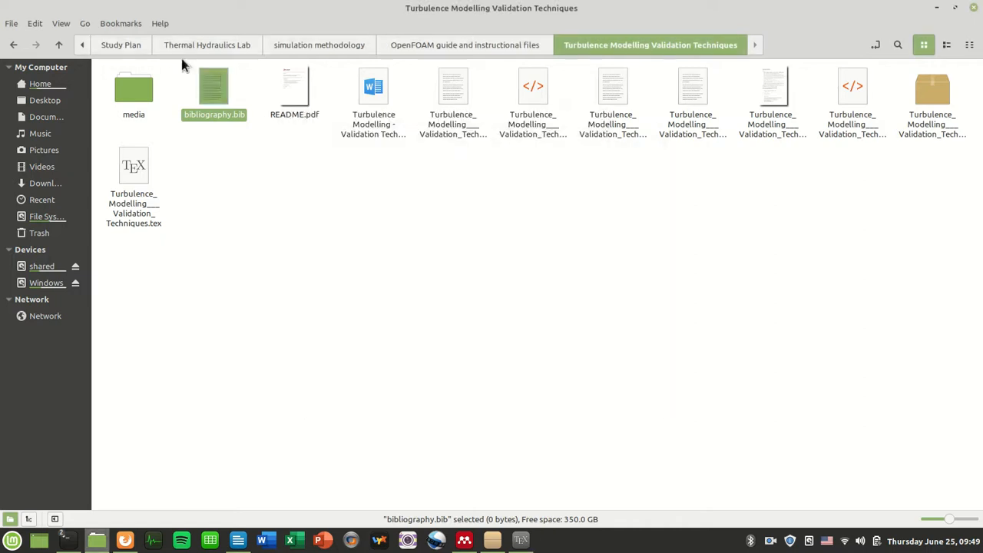
right_click(214, 86)
mouse_move(280, 109)
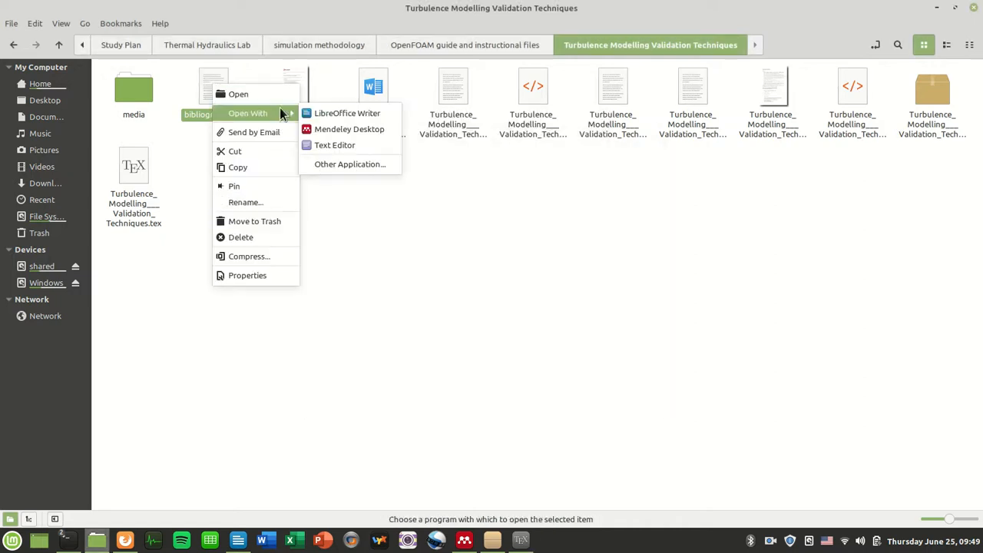
click(364, 165)
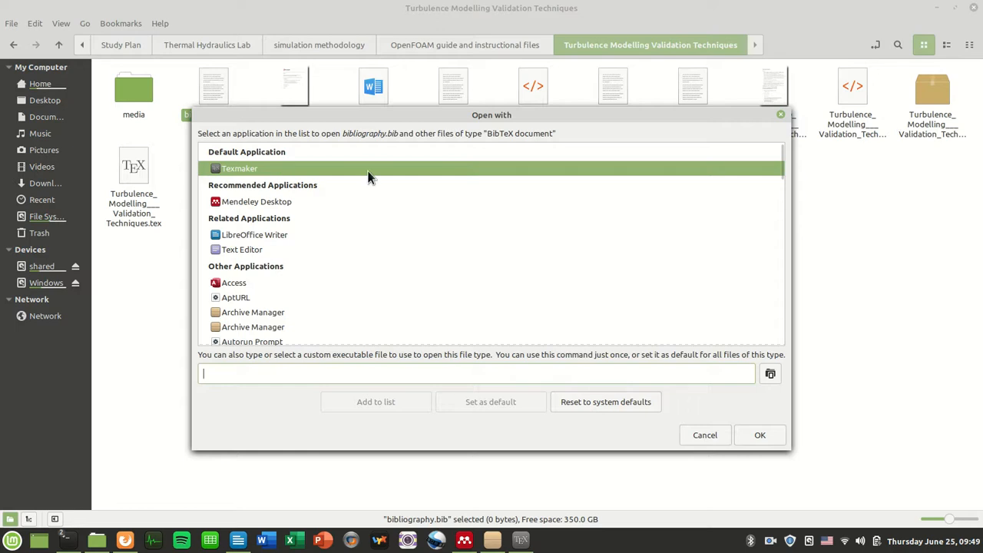
click(780, 114)
Open bibliography.bib in Texmaker by displaying its contents instead of running it.
right_click(215, 90)
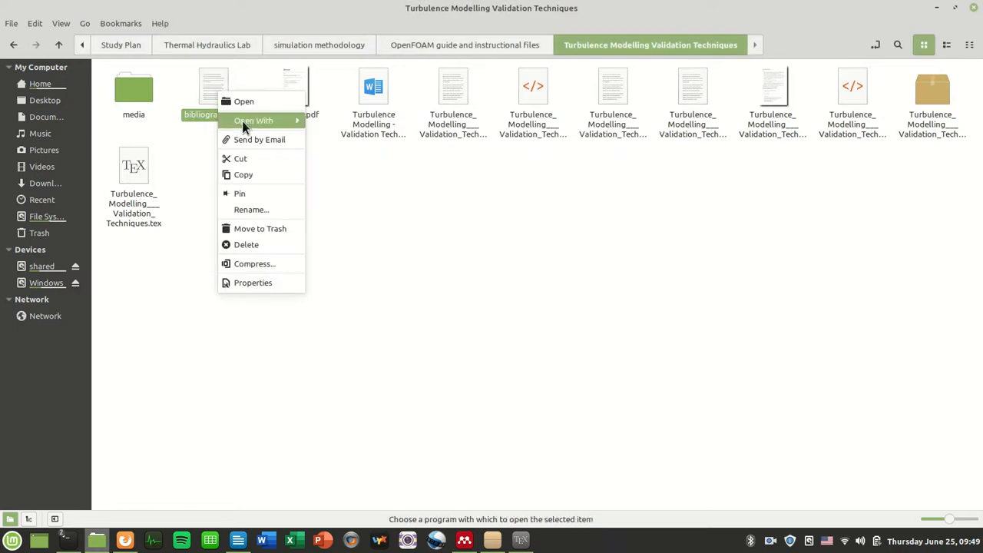
click(239, 103)
click(451, 310)
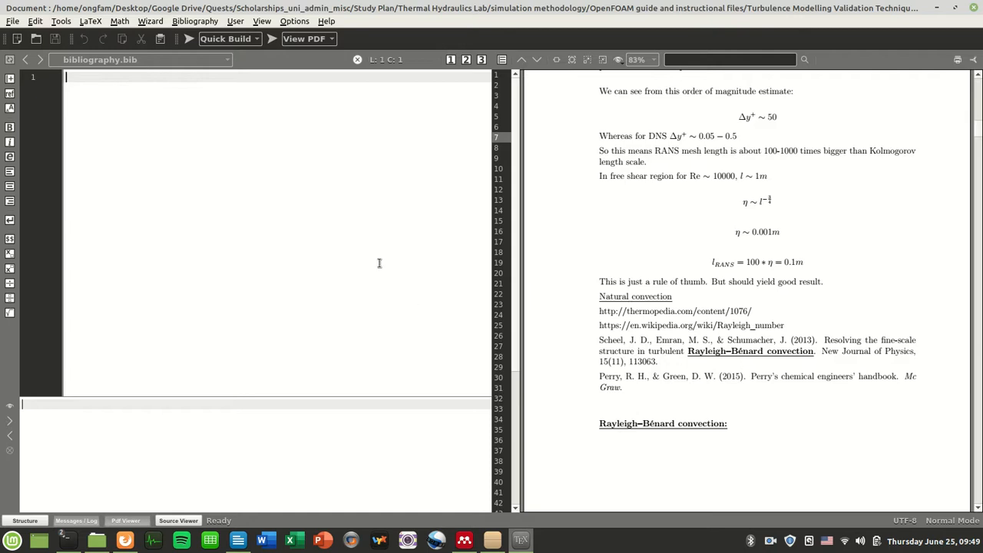
click(197, 75)
Examine the reference list on the last page of the compiled PDF.
scroll(643, 428, down, 5)
scroll(643, 429, up, 5)
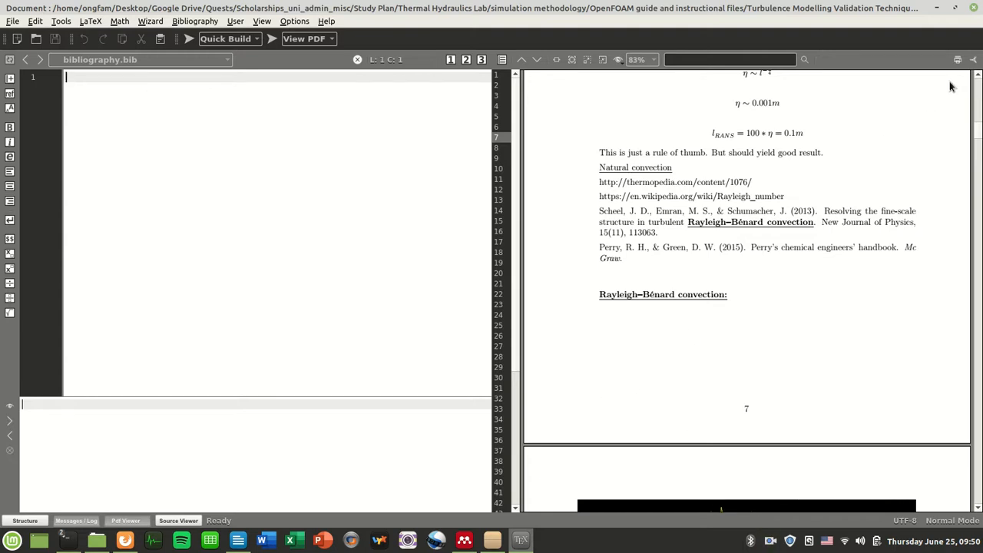
drag(977, 141, 977, 510)
scroll(629, 407, up, 6)
scroll(630, 407, up, 3)
scroll(631, 403, down, 6)
scroll(630, 396, up, 5)
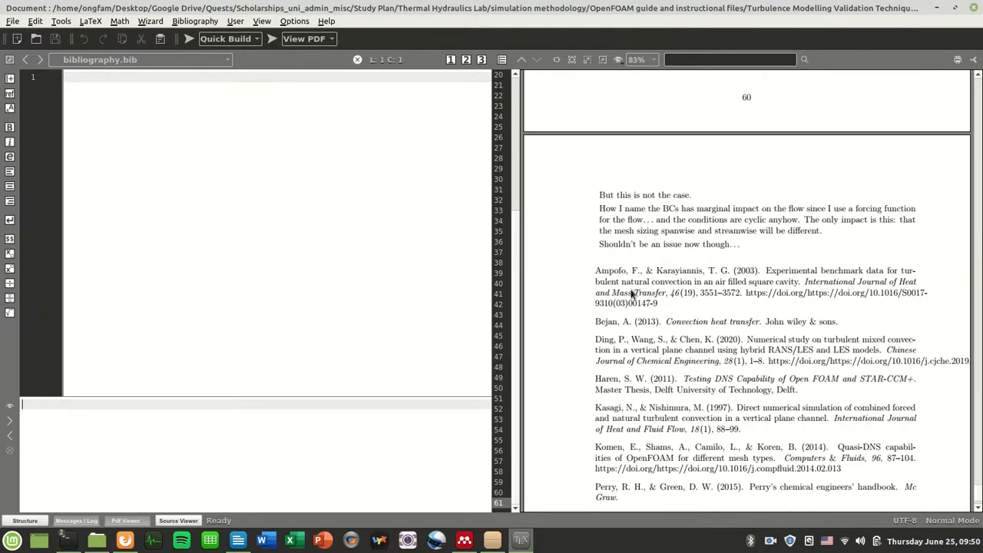
scroll(642, 359, down, 3)
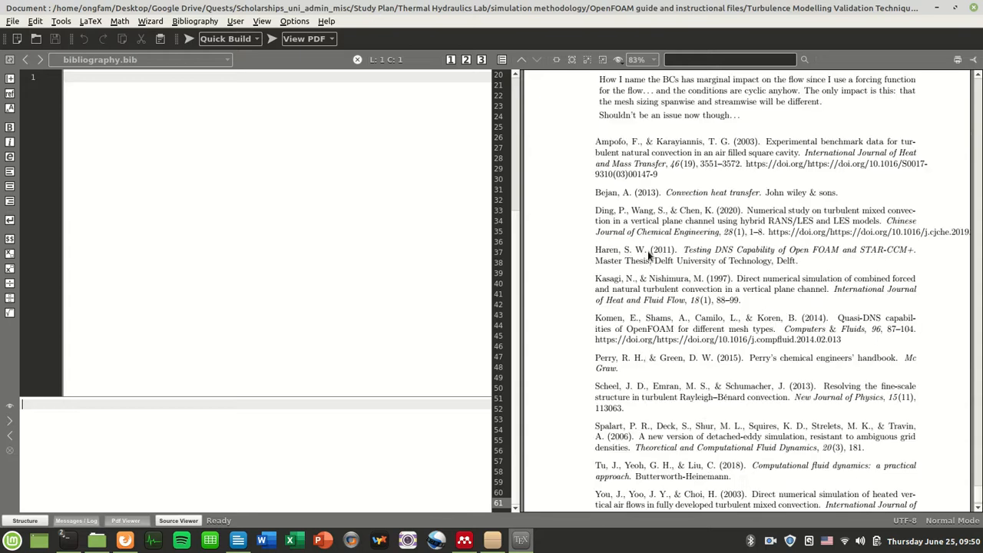
scroll(653, 350, up, 5)
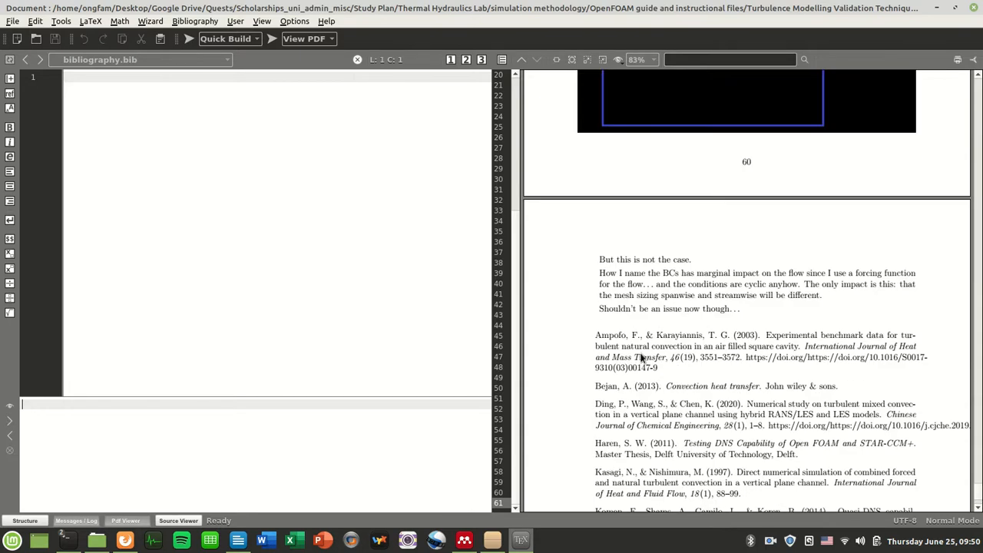
scroll(638, 365, down, 5)
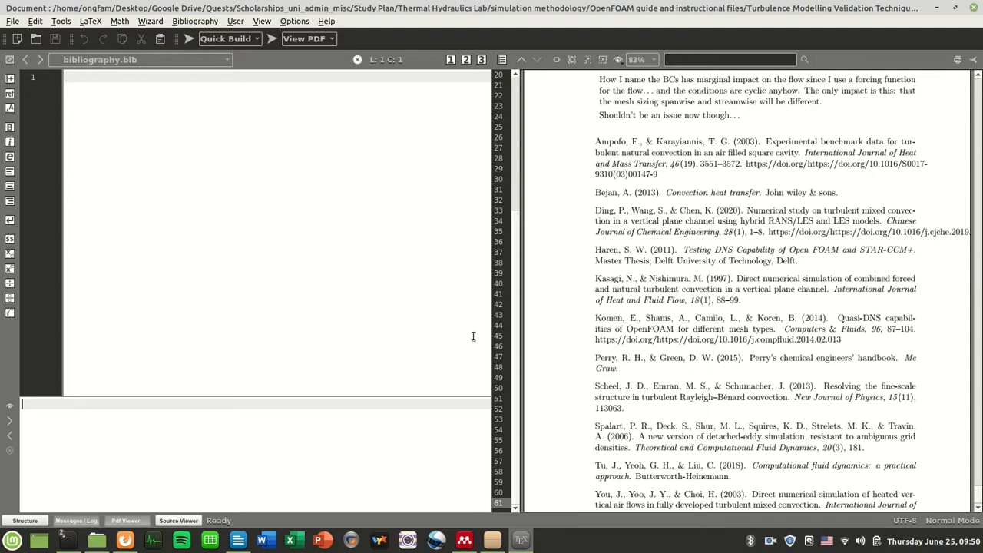
Switch to the LibreOffice Writer notes and look over the Citations, Mendeley and BibTeX section, undoing and redoing the last edit.
mouse_move(98, 542)
click(238, 540)
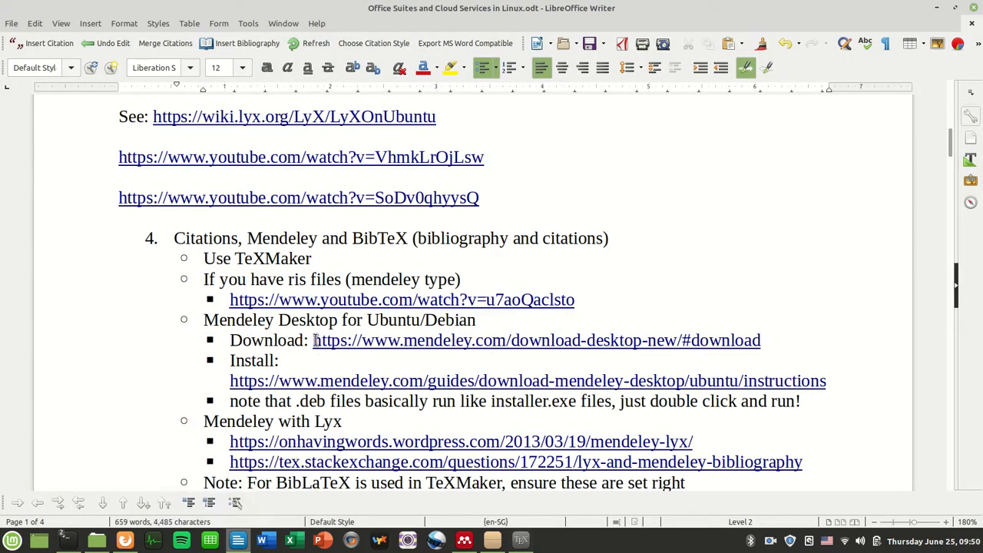
drag(313, 259, 369, 421)
click(370, 422)
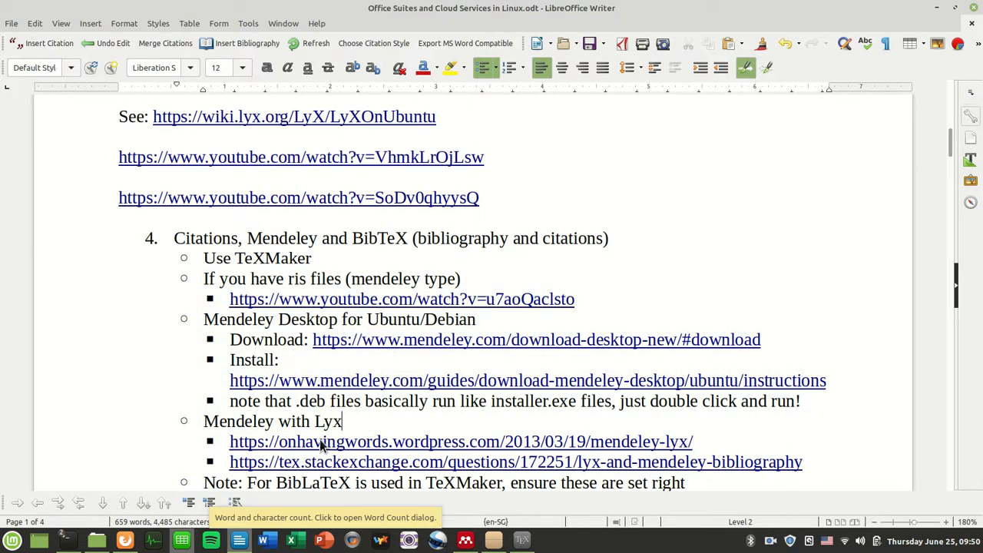
key(ctrl+z)
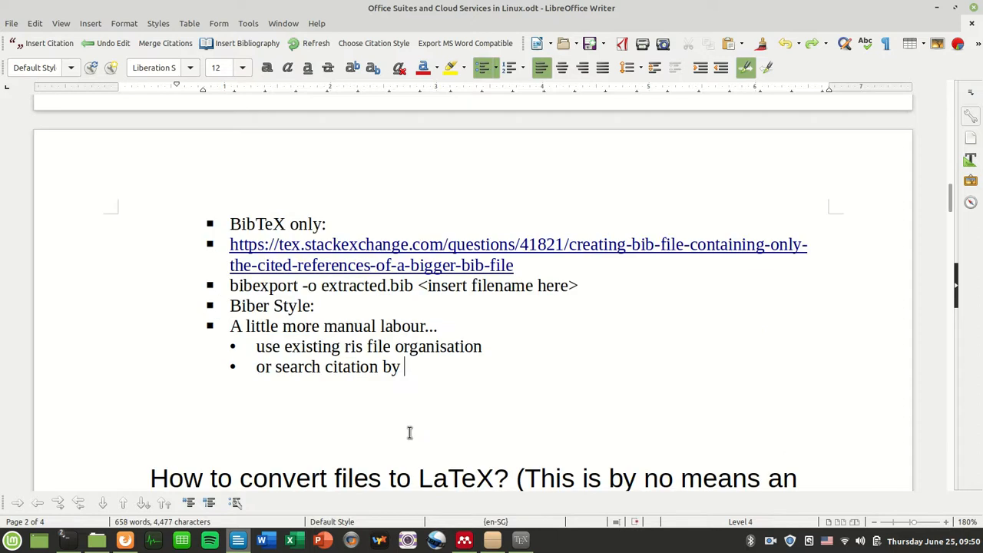
key(ctrl+y)
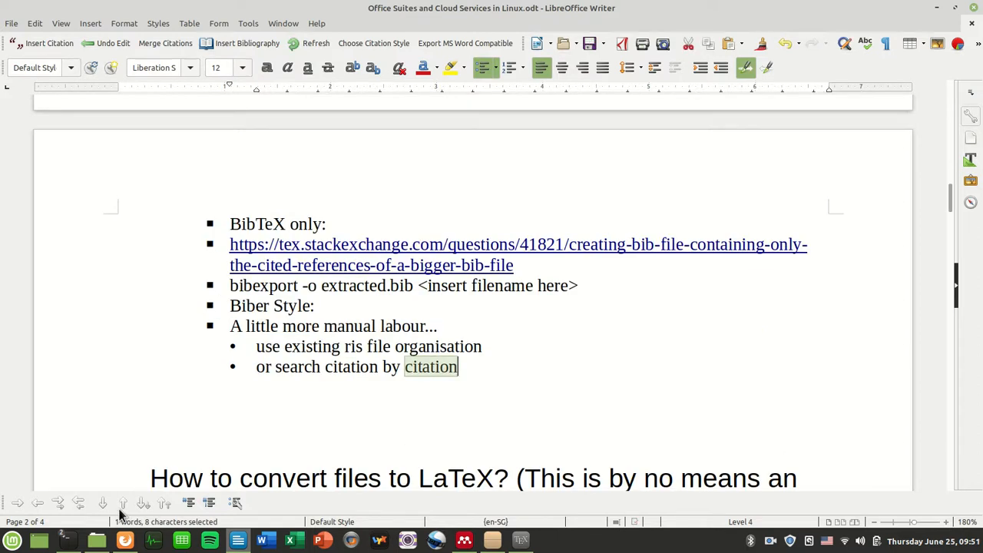
Switch to Firefox, open a new tab and begin a search for mendeley.
click(124, 540)
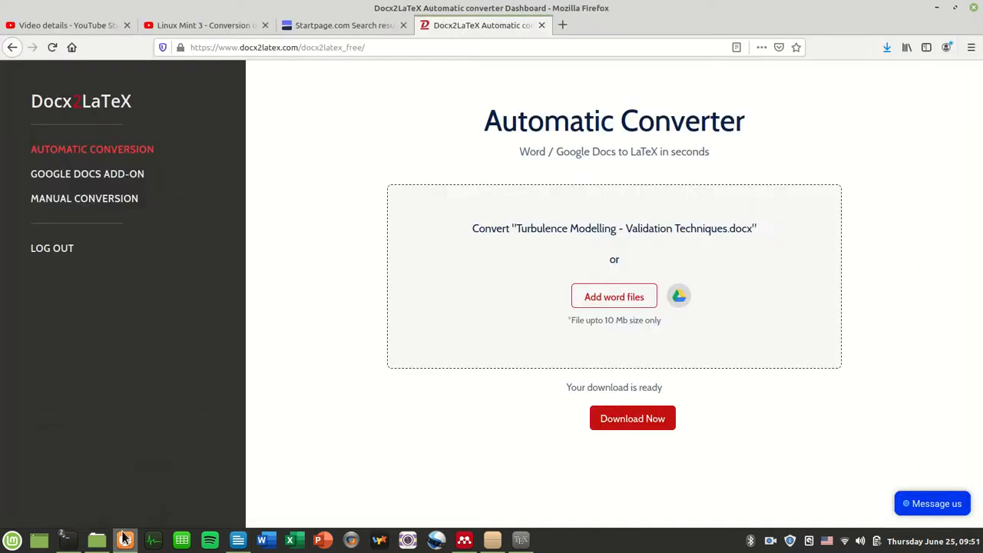
click(568, 25)
text(mendeley)
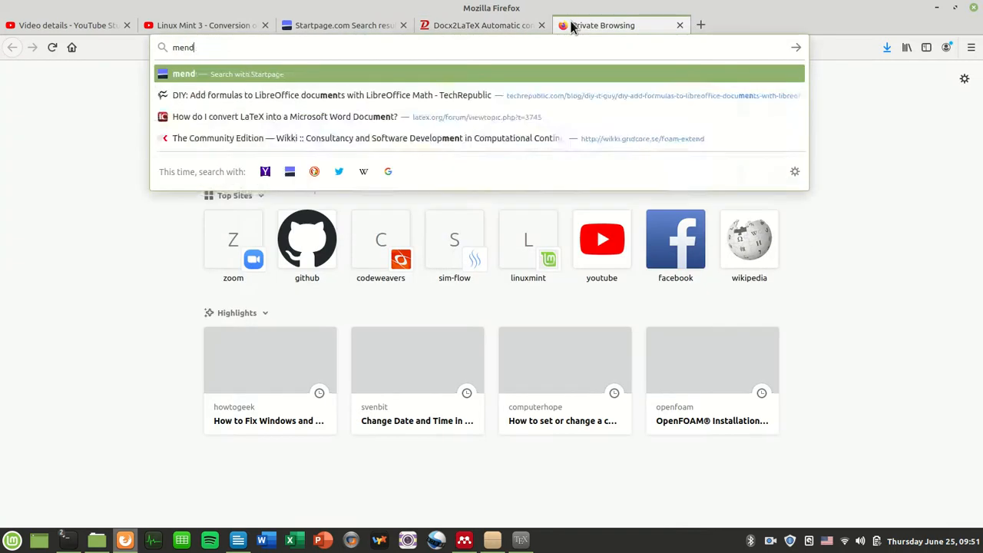
Copy the Mendeley Desktop for Ubuntu/Debian download link from the notes in LibreOffice Writer.
key(alt+Tab)
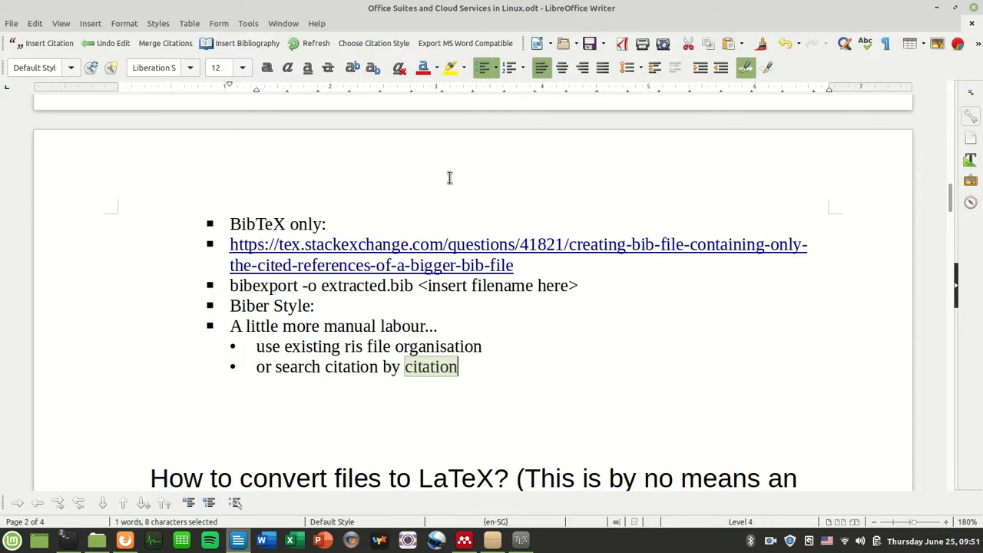
scroll(422, 364, up, 10)
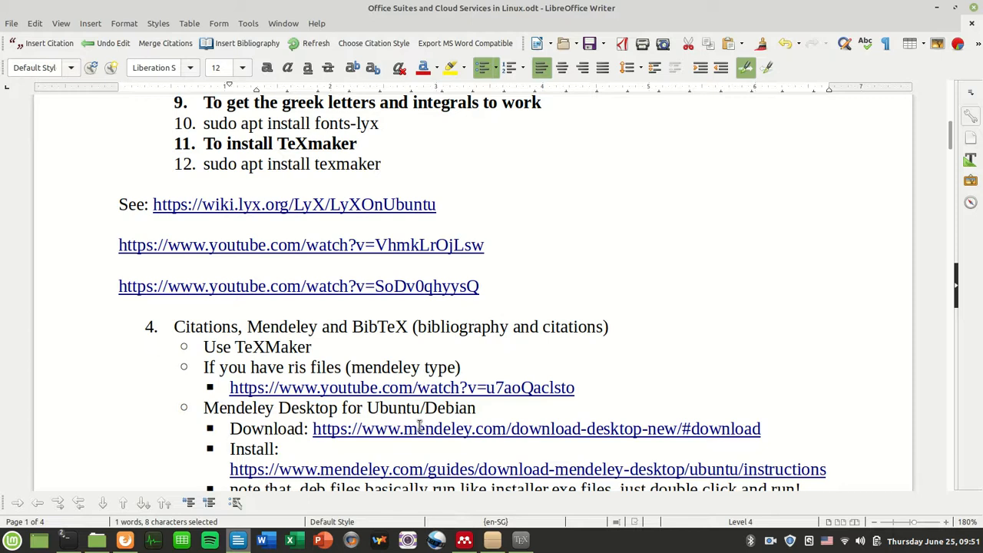
click(325, 428)
scroll(325, 427, down, 3)
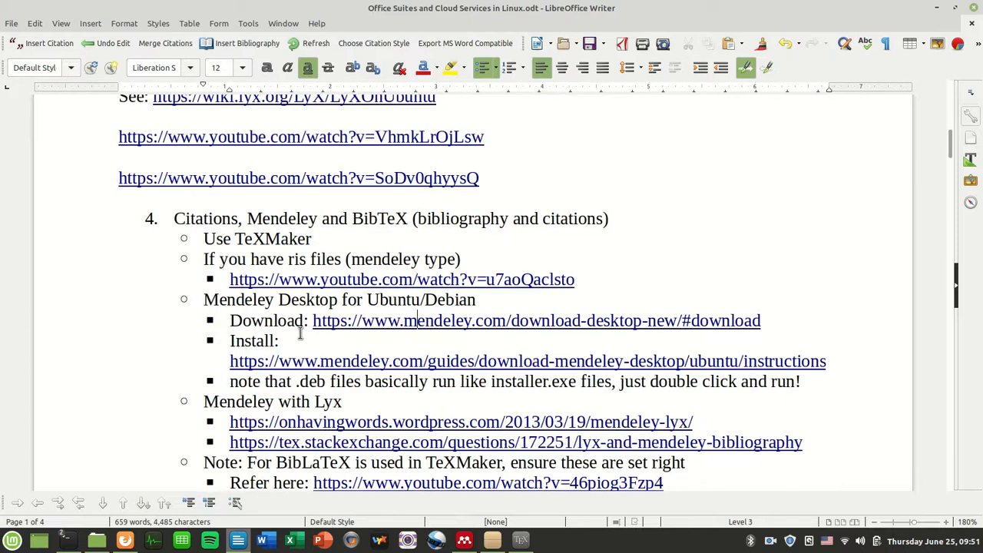
mouse_move(312, 319)
mouse_down()
mouse_move(317, 335)
mouse_move(812, 314)
mouse_up()
key(ctrl+c)
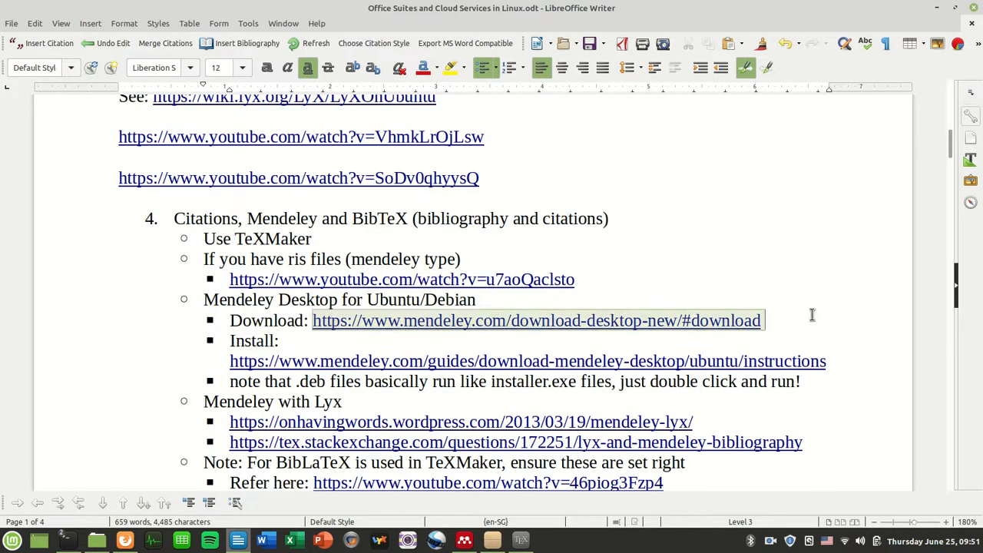
key(alt+Tab)
click(544, 52)
key(ctrl+a)
key(ctrl+v)
key(Return)
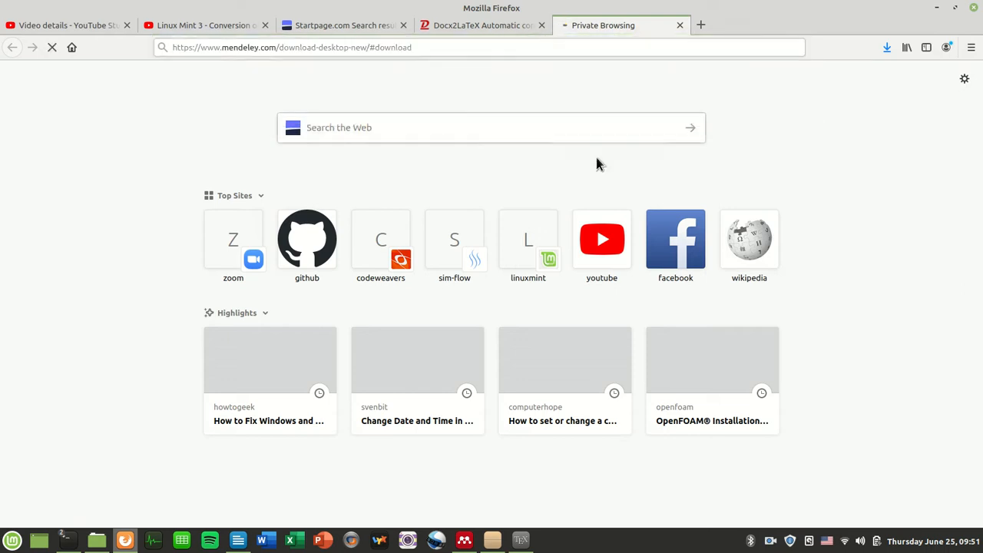
Locate the Mendeley Desktop download options for Ubuntu, Kubuntu and Debian on the page.
scroll(575, 241, down, 3)
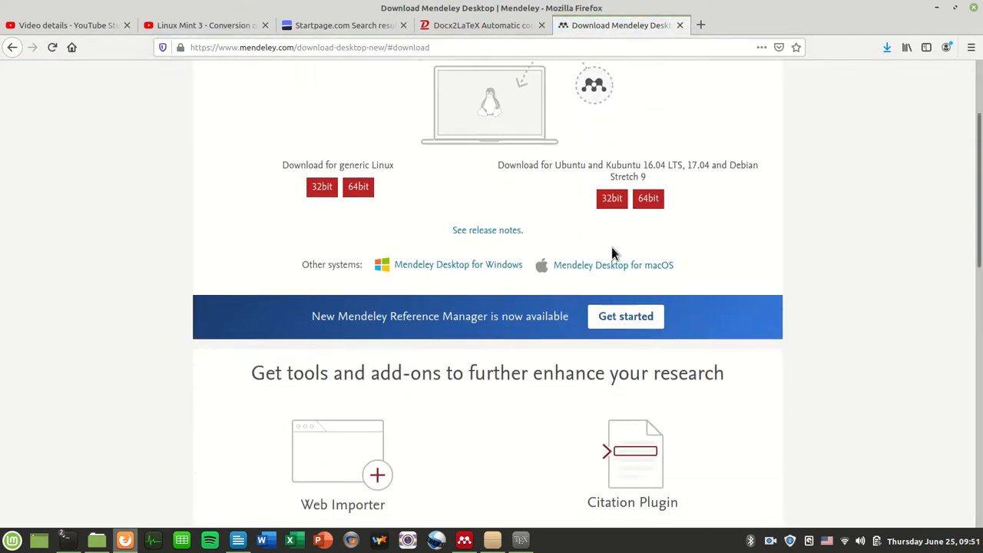
triple_click(584, 166)
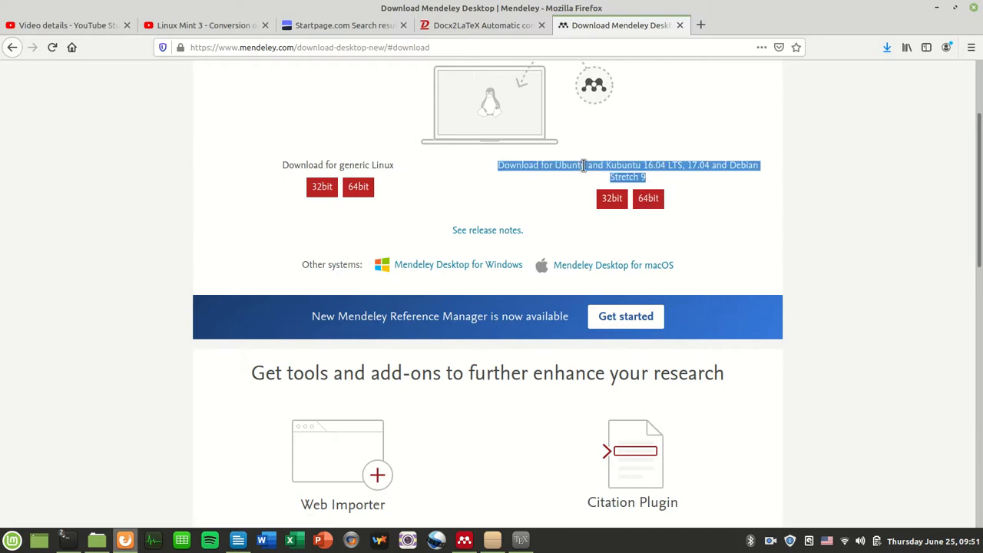
click(647, 184)
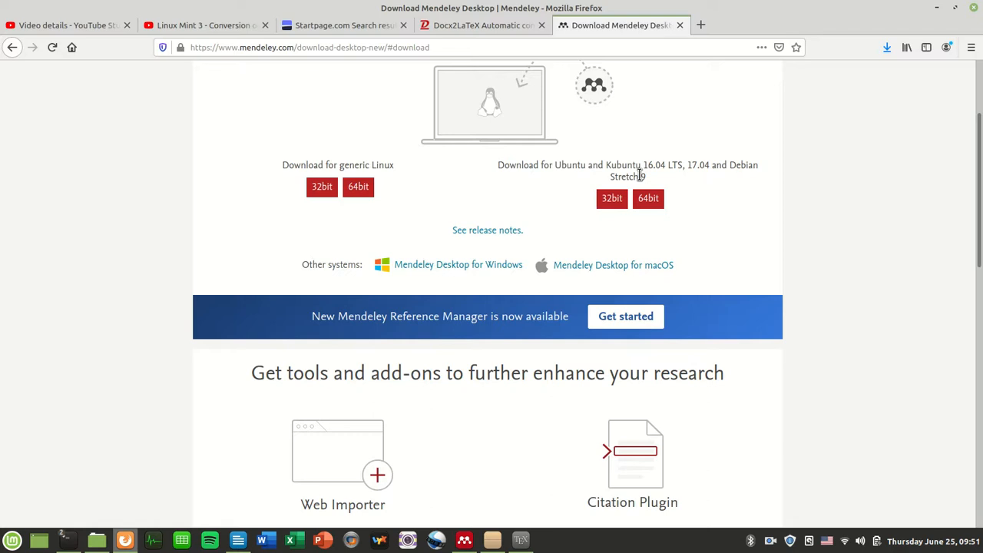
click(655, 201)
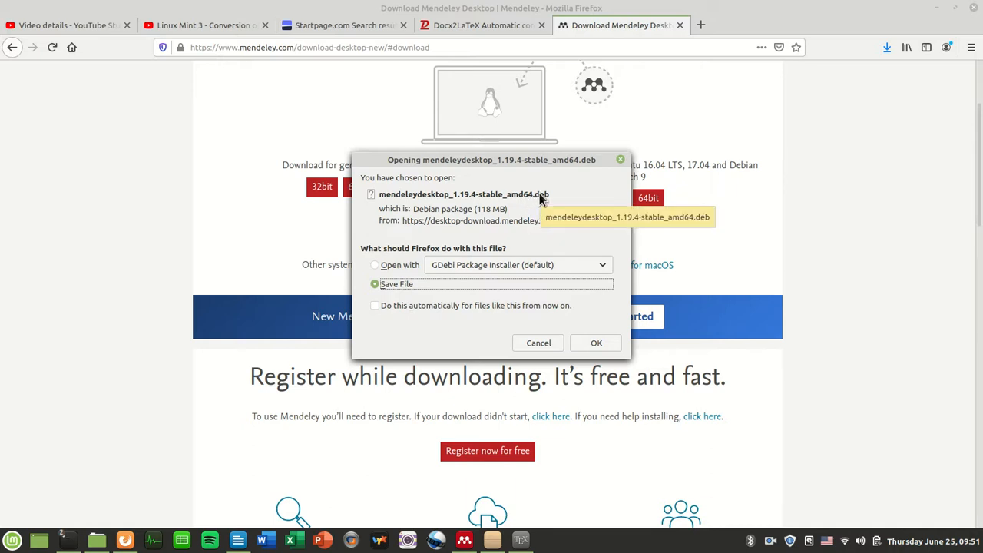
click(599, 344)
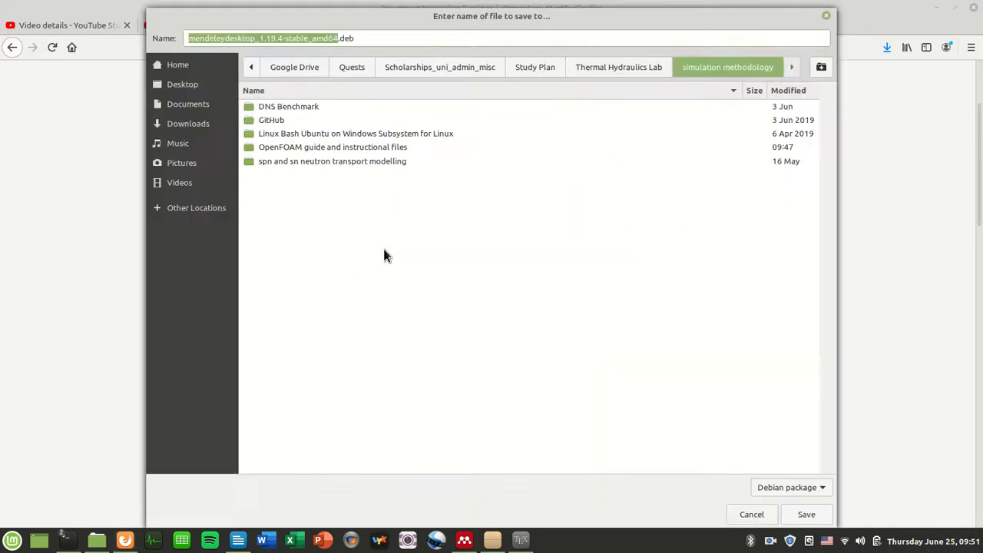
click(198, 122)
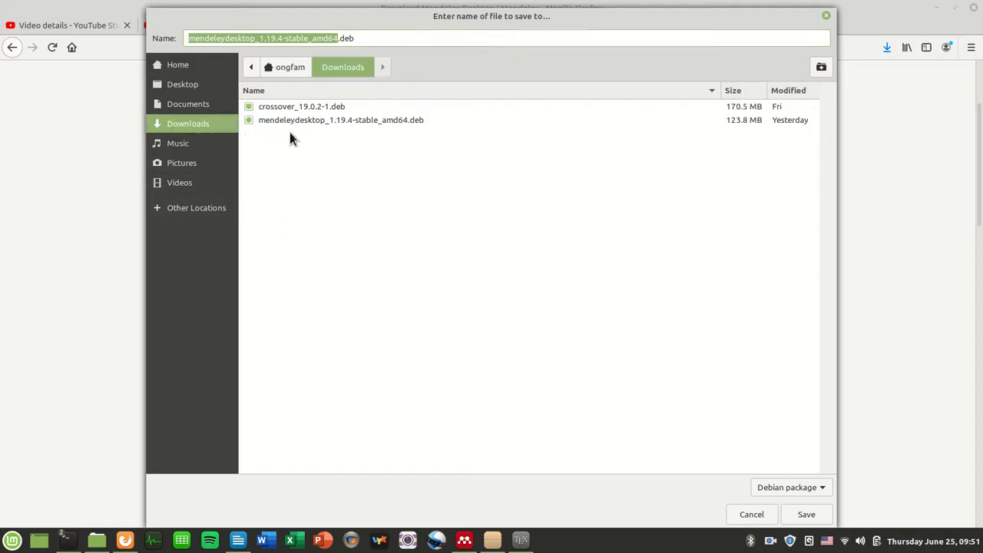
click(336, 122)
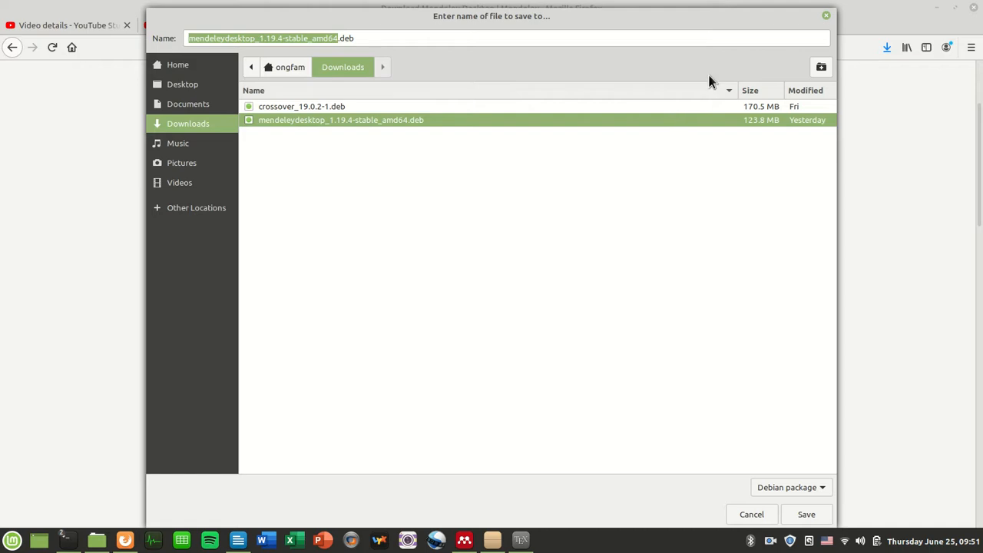
click(826, 22)
Open mendeleydesktop_1.19.4-stable_amd64.deb from the Downloads folder in the package installer and bring its window into view.
click(97, 539)
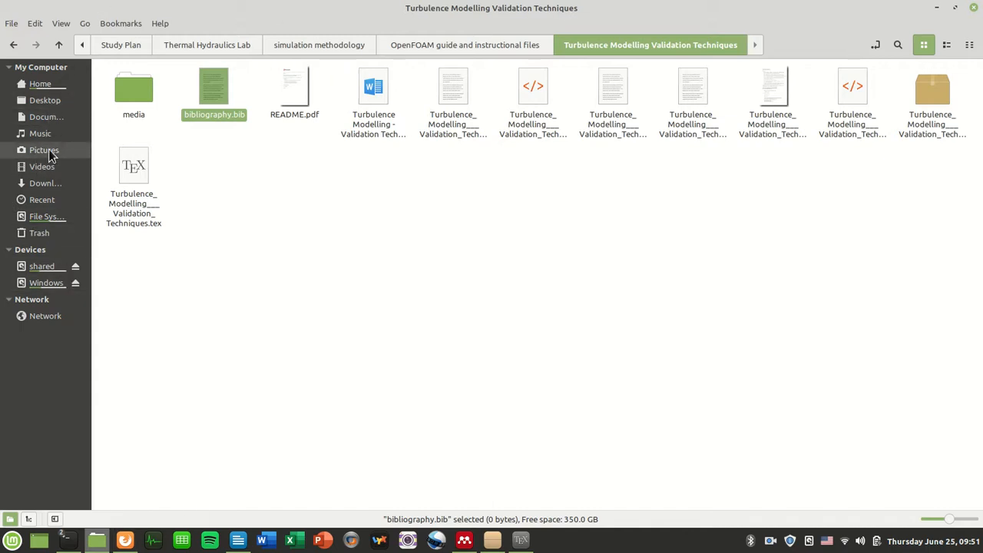
click(48, 185)
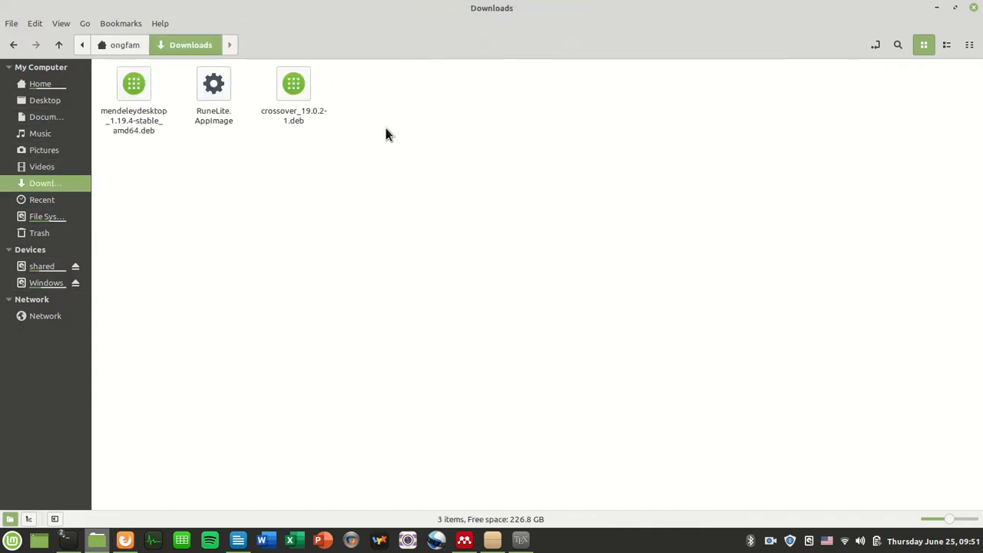
double_click(126, 87)
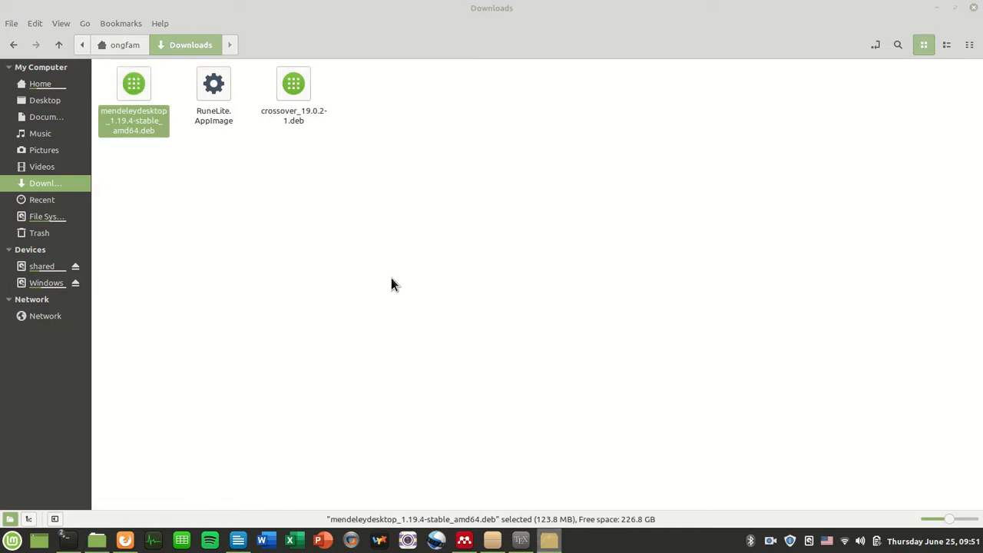
click(549, 542)
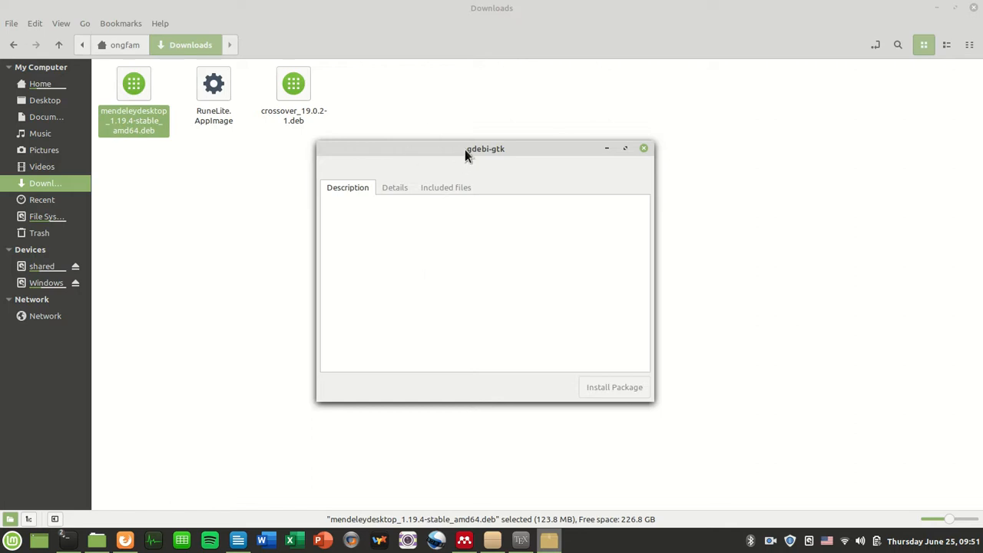
drag(467, 149, 458, 117)
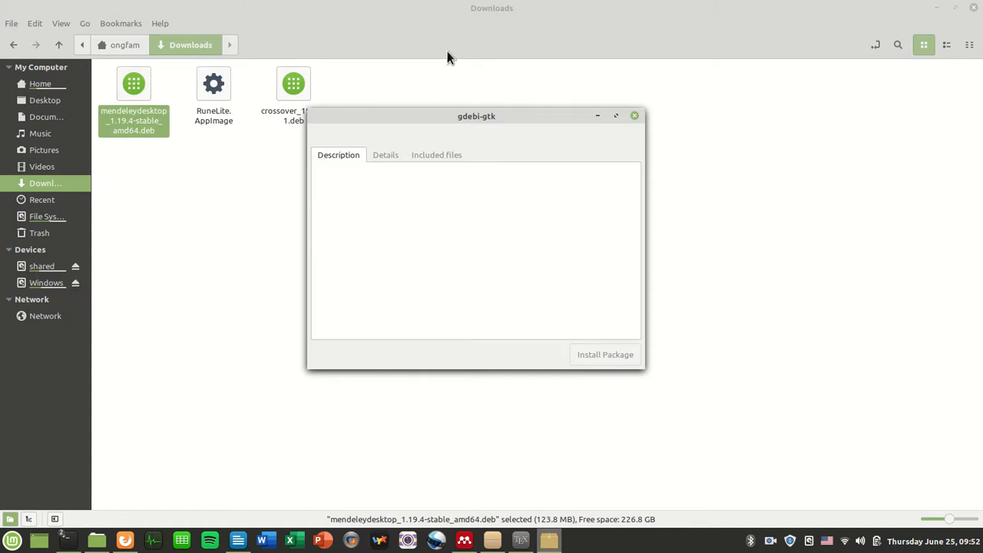
drag(459, 113, 421, 72)
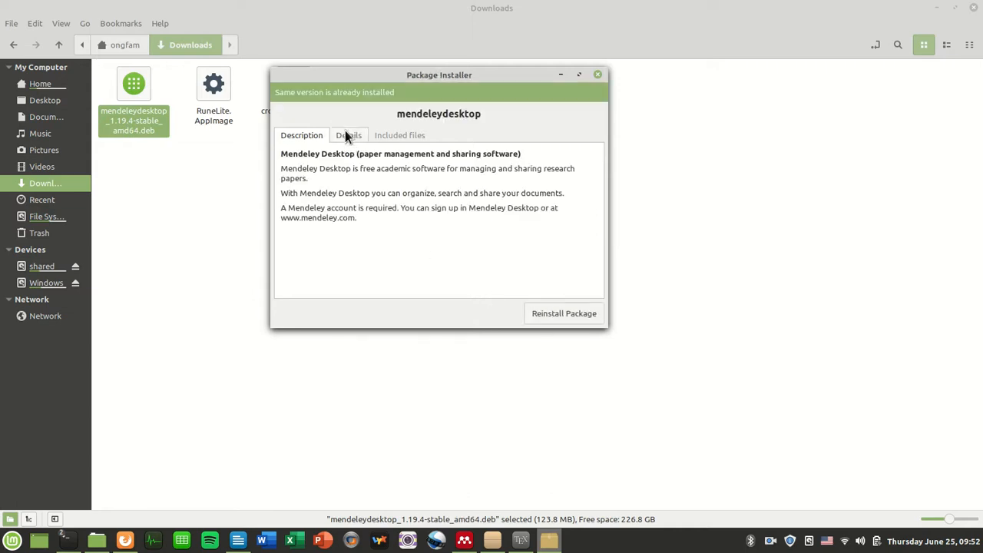
Review the Mendeley package's details, included files and description, and close the package installer without reinstalling.
click(347, 135)
click(390, 135)
click(298, 134)
click(598, 75)
Search the installed applications for "men", show the options available for Mendeley Desktop and dismiss the search.
key(super)
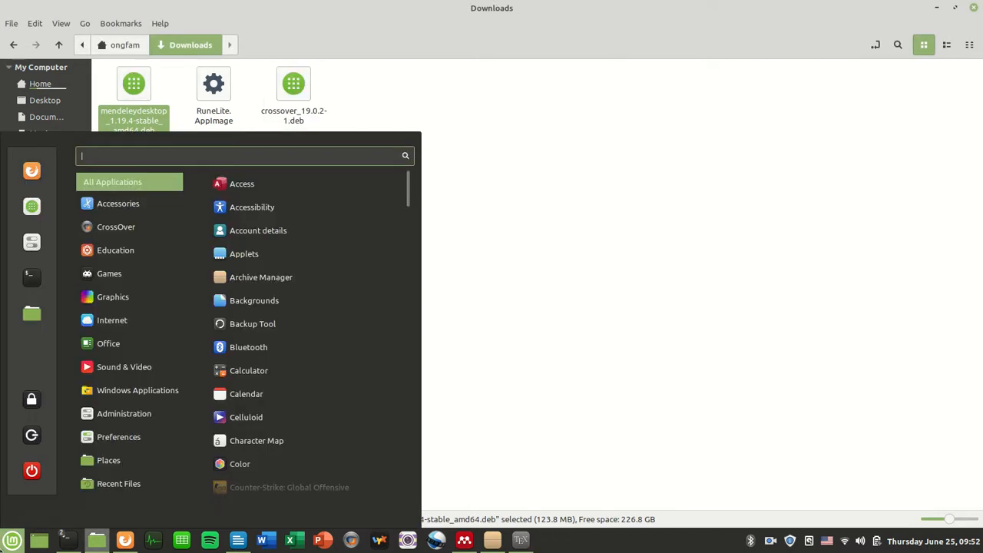
text(mend)
key(BackSpace)
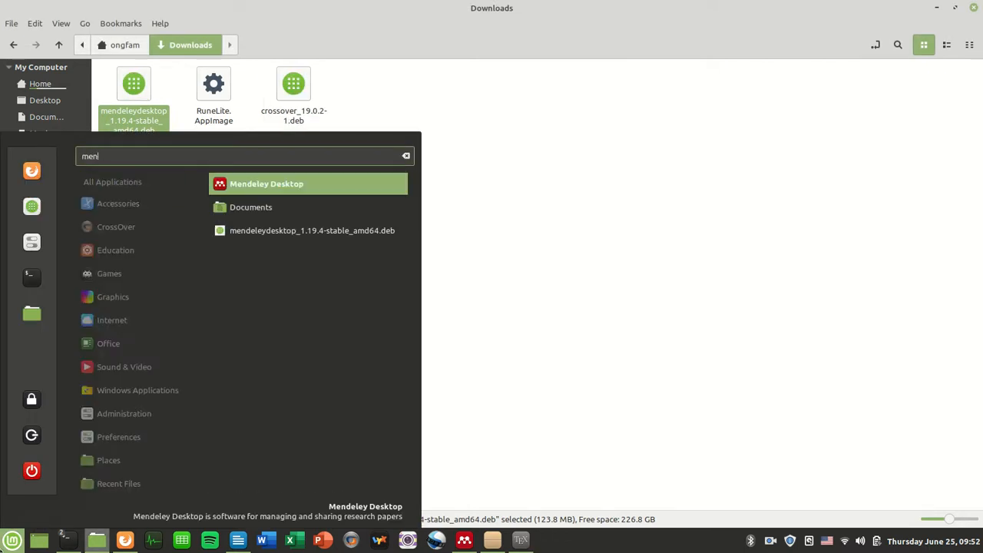
right_click(300, 184)
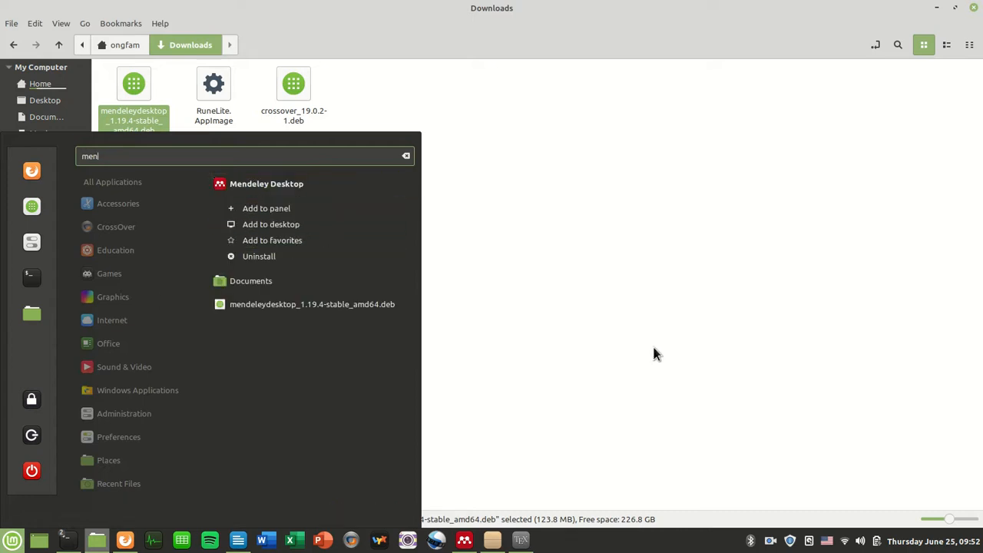
click(683, 356)
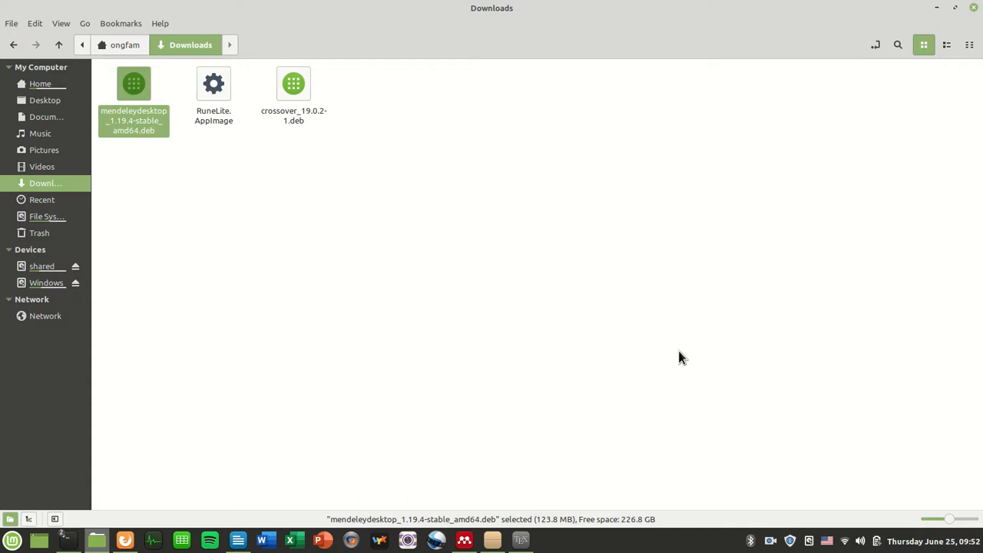
click(678, 357)
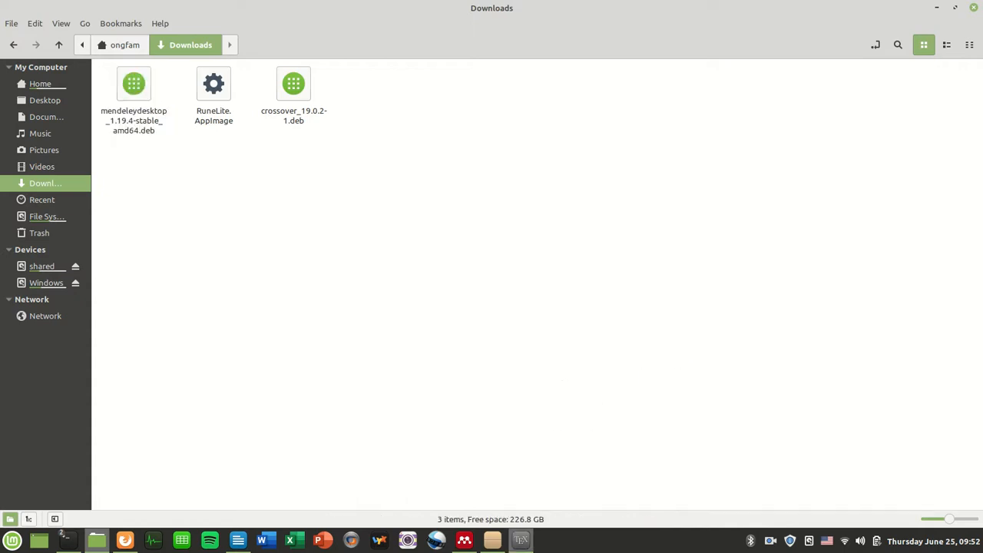
Switch to Texmaker and look at the reference list at the end of the compiled PDF.
click(521, 540)
scroll(754, 277, up, 5)
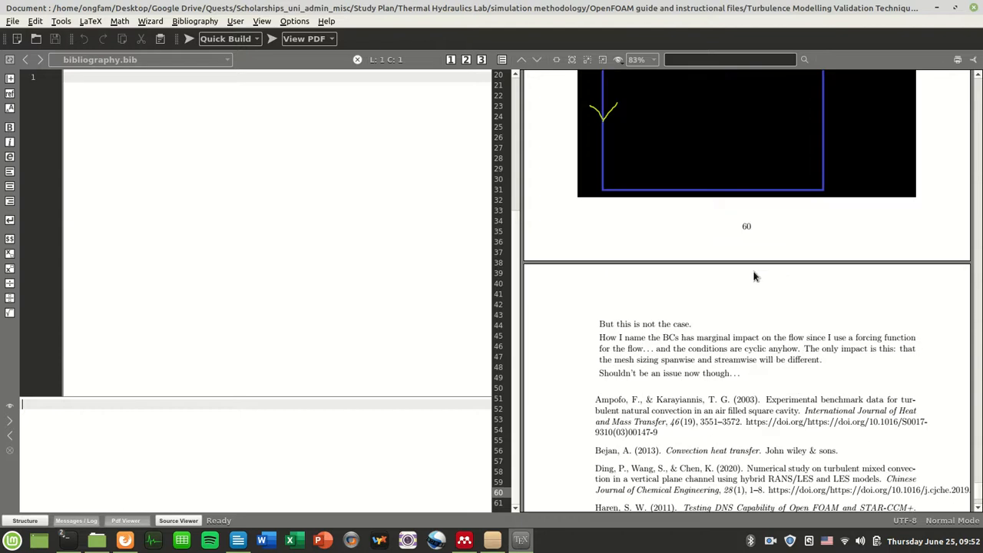
click(125, 540)
Switch to Mendeley Desktop, show the unsorted documents of the library and look through the whole list from beginning to end.
click(464, 540)
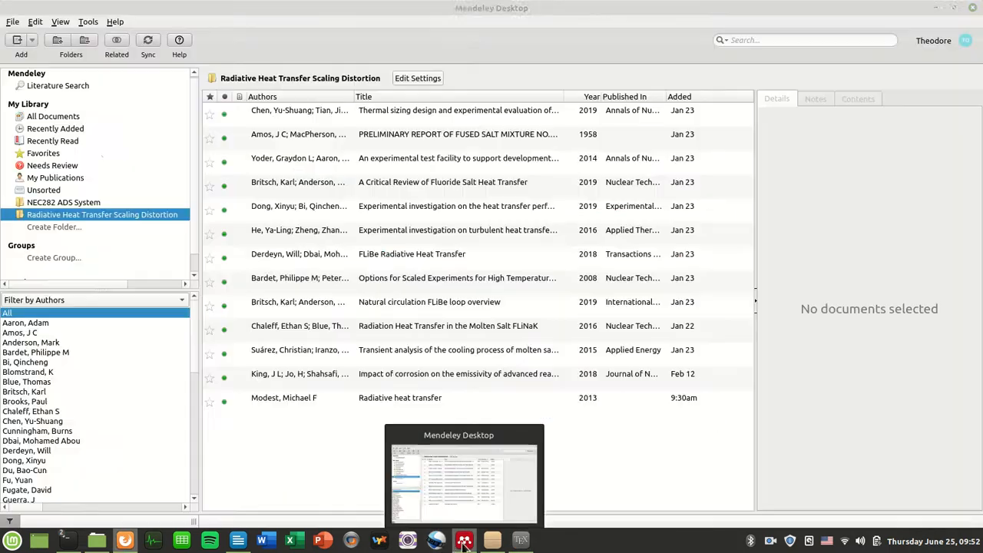
click(69, 193)
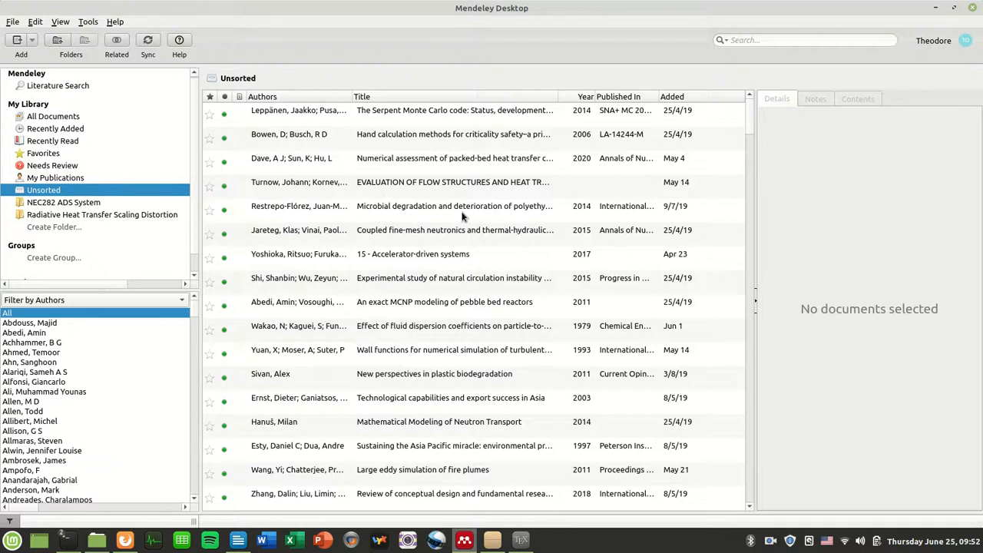
click(444, 120)
key(Down)
key(Down)
key(Down)
key(Down)
key(Down)
key(Down)
key(Down)
key(Down)
key(Down)
key(Down)
key(Down)
key(Down)
key(Down)
key(Down)
key(Down)
key(Down)
key(Down)
key(Down)
key(Down)
key(Down)
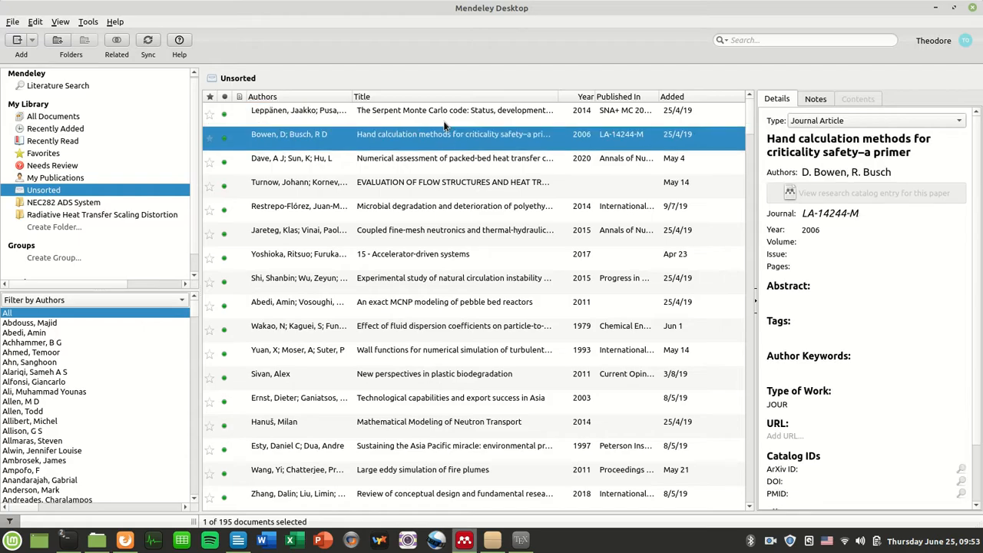
key(Down)
key(Down)
key(Down)
key(Down)
key(Down)
key(Down)
key(Down)
key(Down)
key(Down)
key(Down)
key(Down)
key(Down)
key(Down)
key(Down)
key(Down)
key(Down)
key(Down)
key(Down)
key(Down)
key(Down)
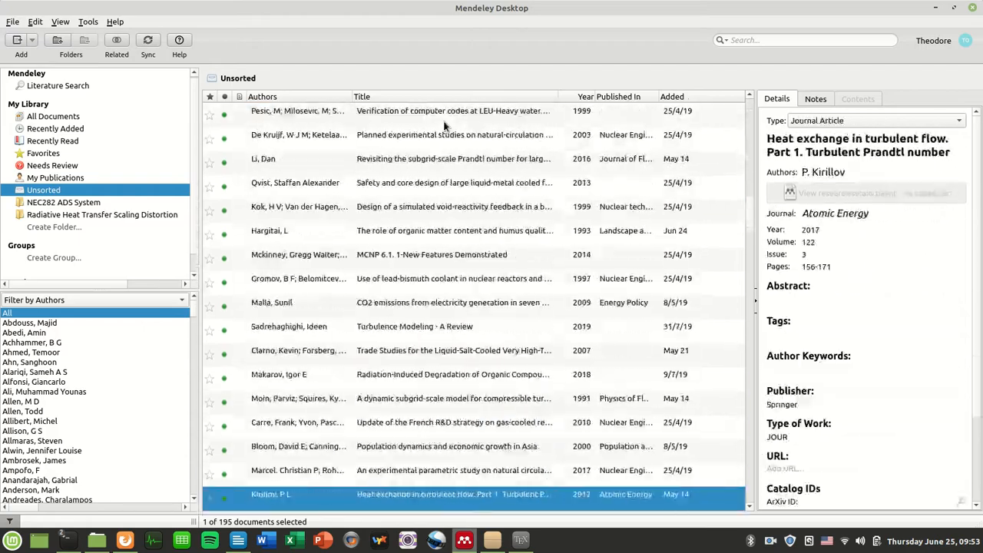
key(Down)
key(Down)
key(Down)
key(Down)
key(Down)
key(Down)
key(Down)
key(Down)
key(Down)
key(Down)
key(Down)
key(Down)
key(Down)
key(Down)
key(Down)
key(Down)
key(Down)
key(Down)
key(Down)
key(Down)
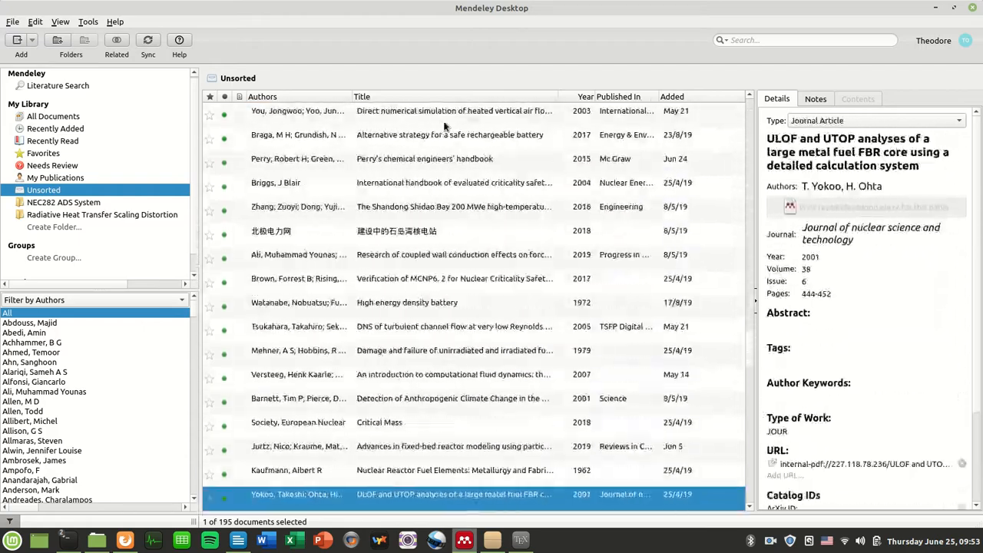
key(Down)
key(Down)
key(Down)
key(Down)
key(Down)
key(Down)
key(Down)
key(Down)
key(Down)
key(Down)
key(Down)
key(Down)
key(Down)
key(Down)
key(Down)
key(Down)
key(Down)
key(Down)
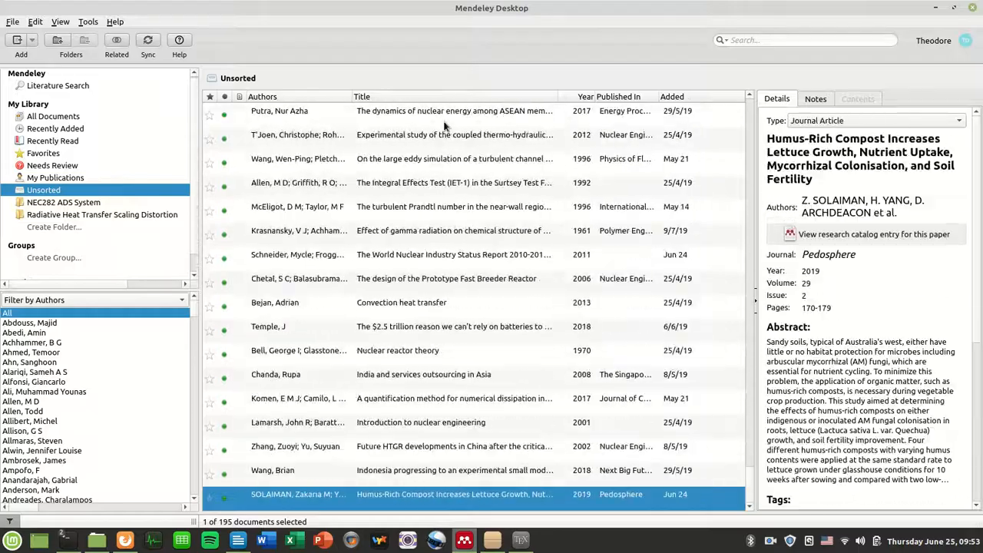
key(Up)
key(Up)
key(Up)
key(Up)
key(Up)
key(Up)
key(Up)
key(Up)
key(Up)
key(Up)
key(Up)
key(Up)
key(Up)
key(Up)
key(Up)
key(Up)
key(Up)
key(Up)
key(Up)
key(Up)
key(Up)
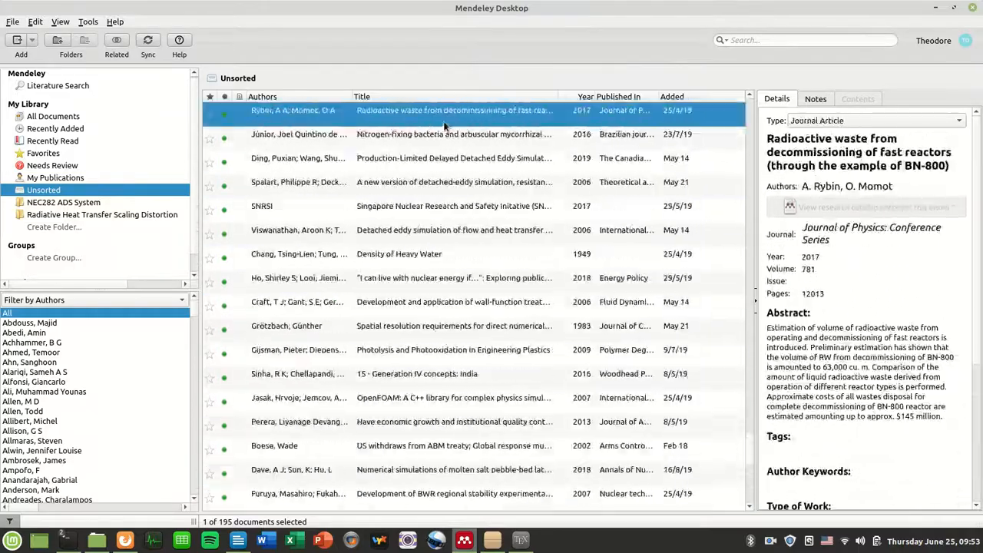
key(Up)
key(Up)
key(Up)
key(Up)
key(Up)
key(Up)
key(Up)
key(Up)
key(Up)
key(Up)
key(Up)
key(Up)
key(Up)
key(Up)
key(Up)
key(Up)
key(Up)
key(Up)
key(Up)
key(Up)
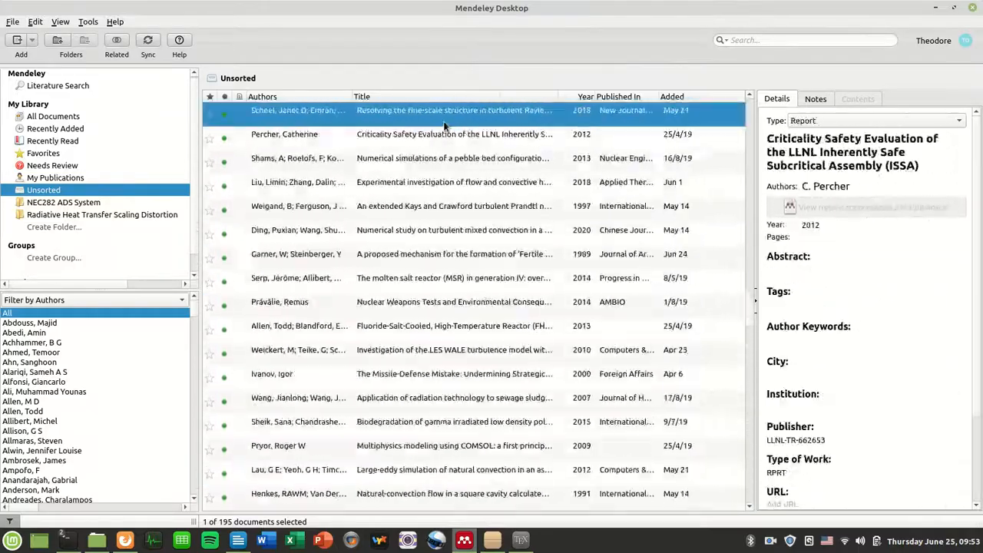
key(Up)
key(Up)
key(Up)
key(Up)
key(Up)
key(Up)
key(Up)
key(Up)
key(Up)
key(Up)
key(Up)
key(Up)
key(Up)
key(Up)
key(Up)
key(Up)
key(Up)
key(Up)
key(Up)
key(Up)
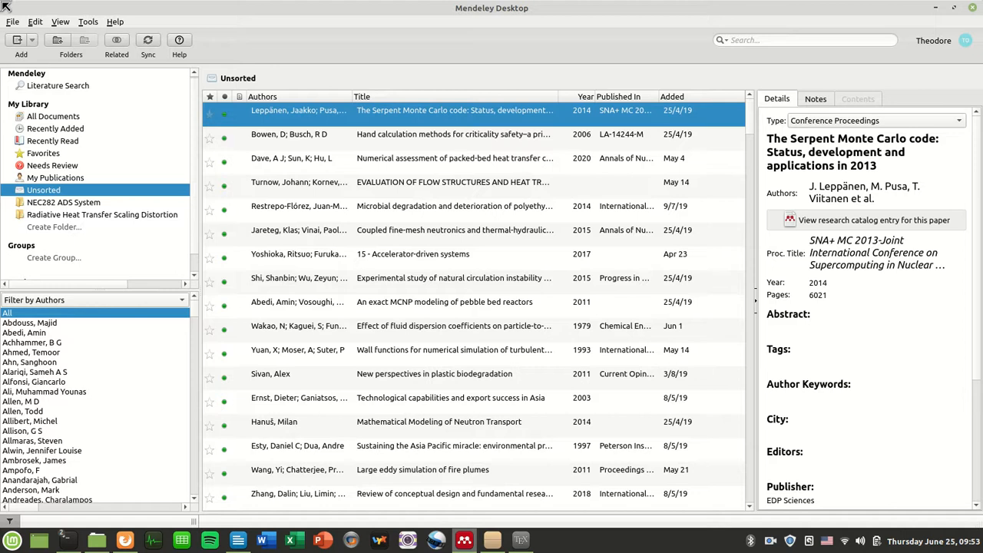
scroll(324, 370, down, 5)
scroll(325, 373, up, 5)
drag(749, 122, 729, 497)
Switch to Texmaker and review the references cited on the last page of the compiled PDF.
mouse_move(472, 539)
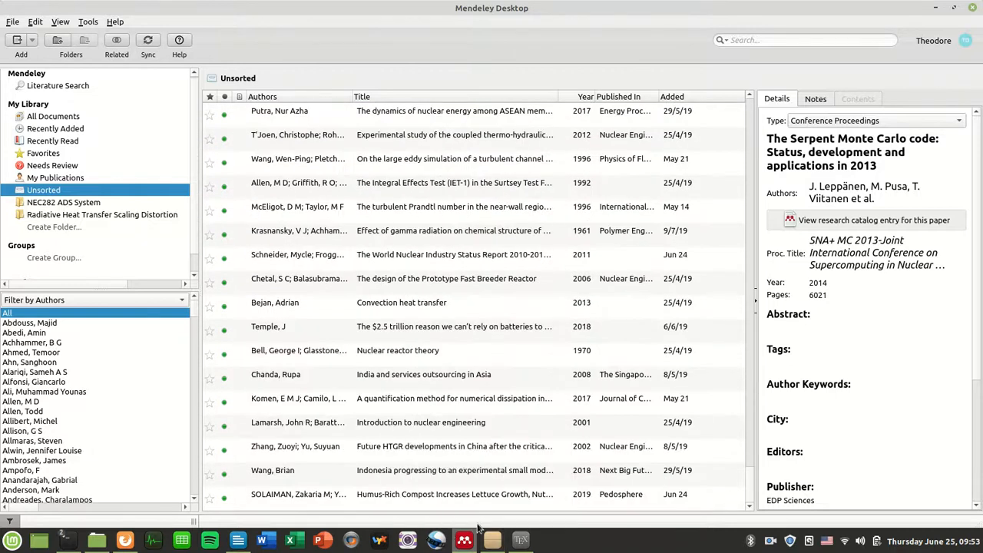
click(521, 540)
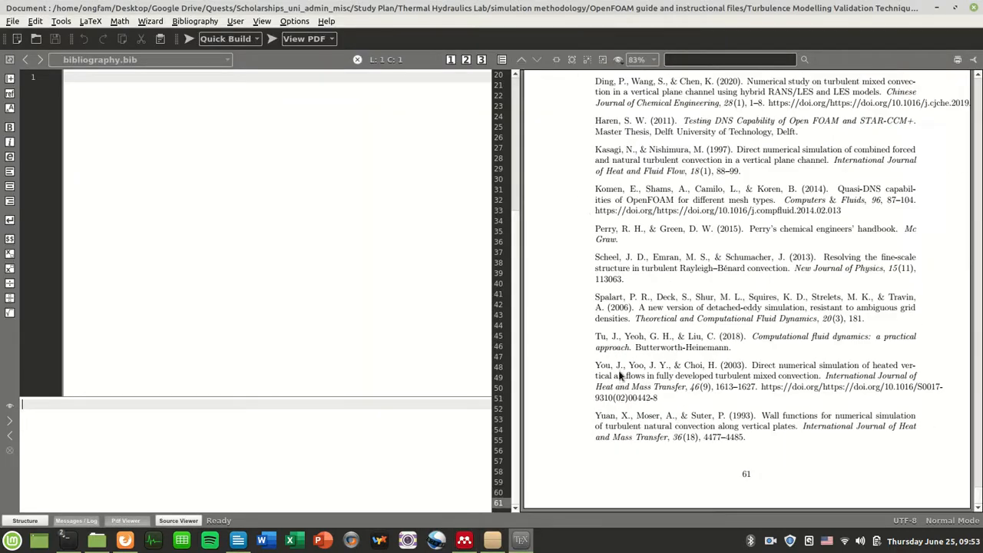
scroll(619, 385, up, 3)
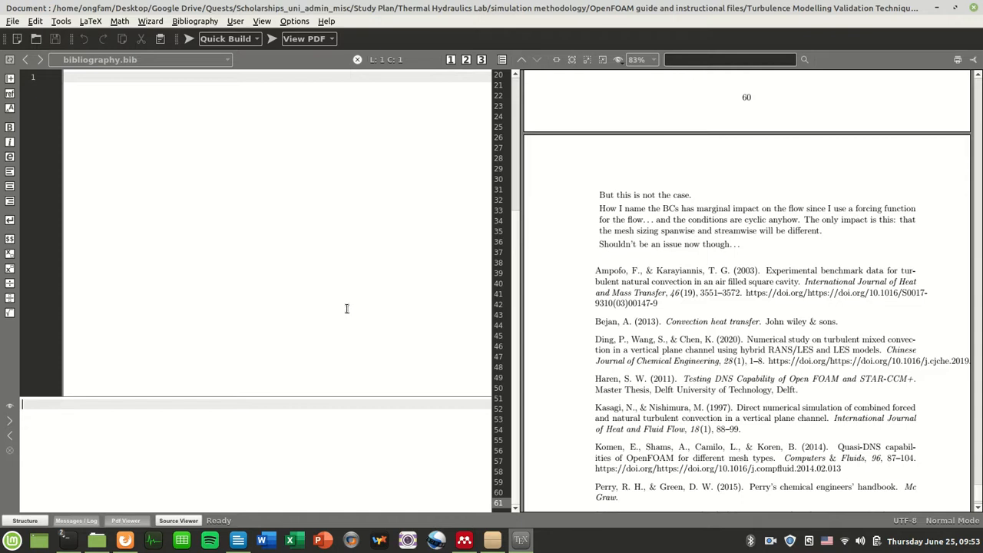
Return to Mendeley Desktop and select all the documents in the Unsorted collection.
key(alt+Tab)
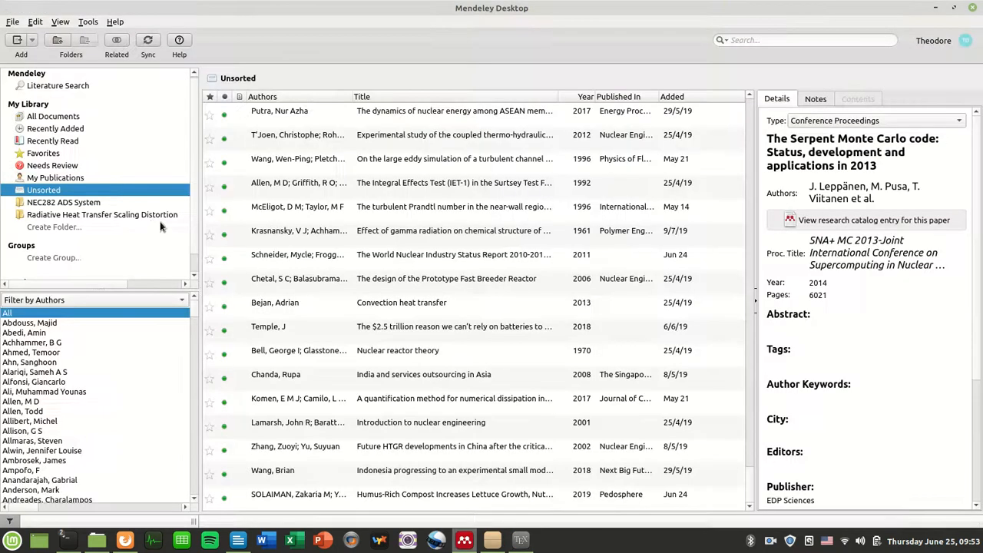
click(336, 117)
scroll(542, 380, up, 5)
scroll(690, 429, down, 5)
key(ctrl+a)
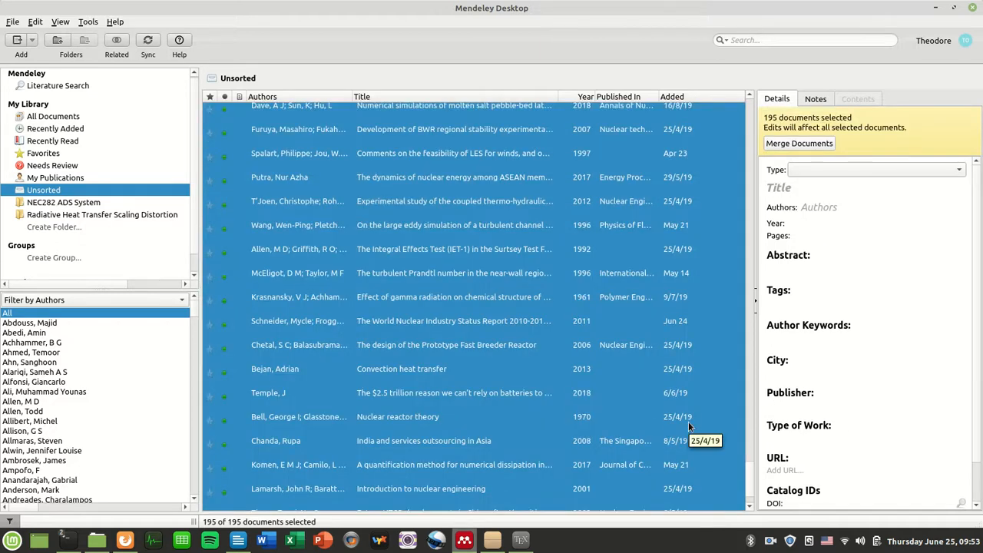
Start exporting the selected documents and browse to the Turbulence Modelling Validation Techniques folder under OpenFOAM guide and instructional files.
click(14, 23)
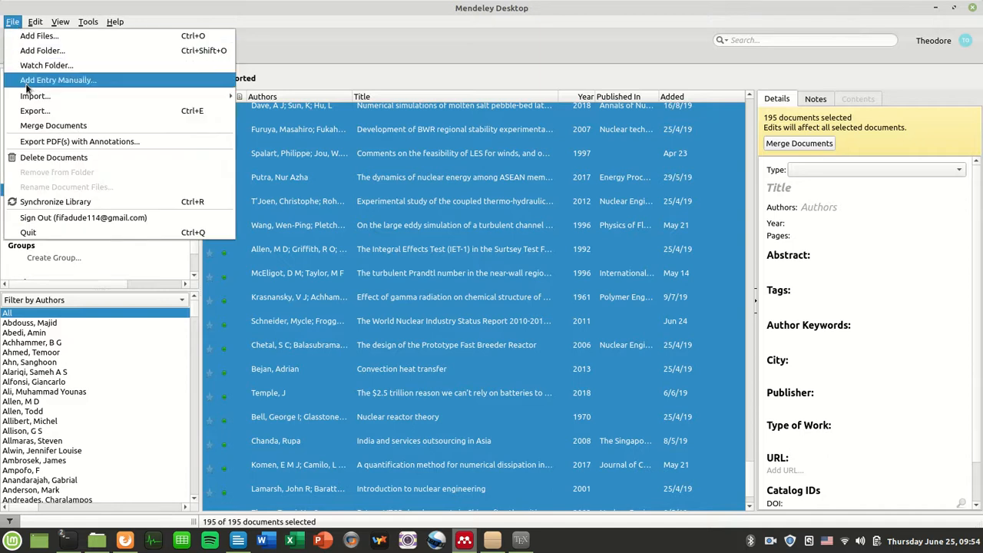
click(34, 110)
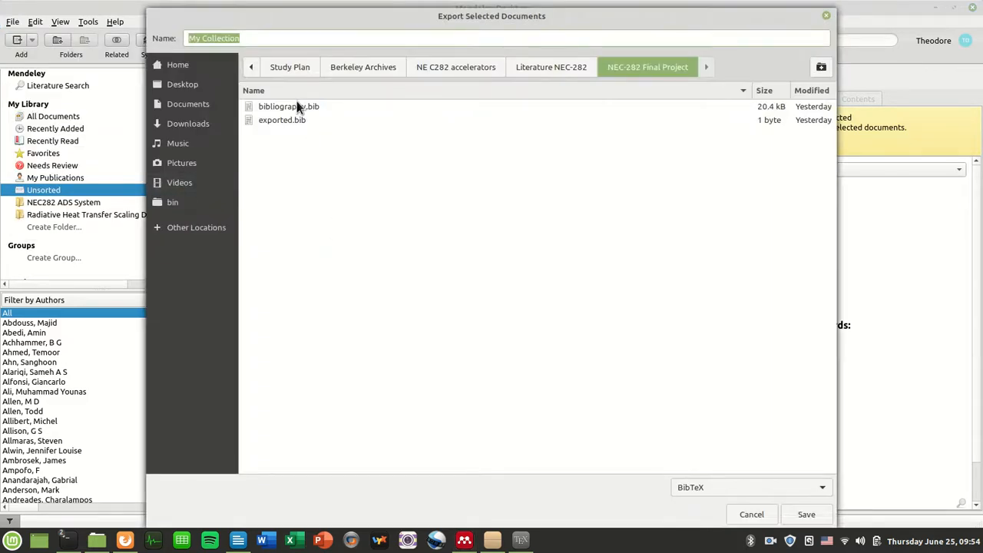
click(489, 62)
click(361, 61)
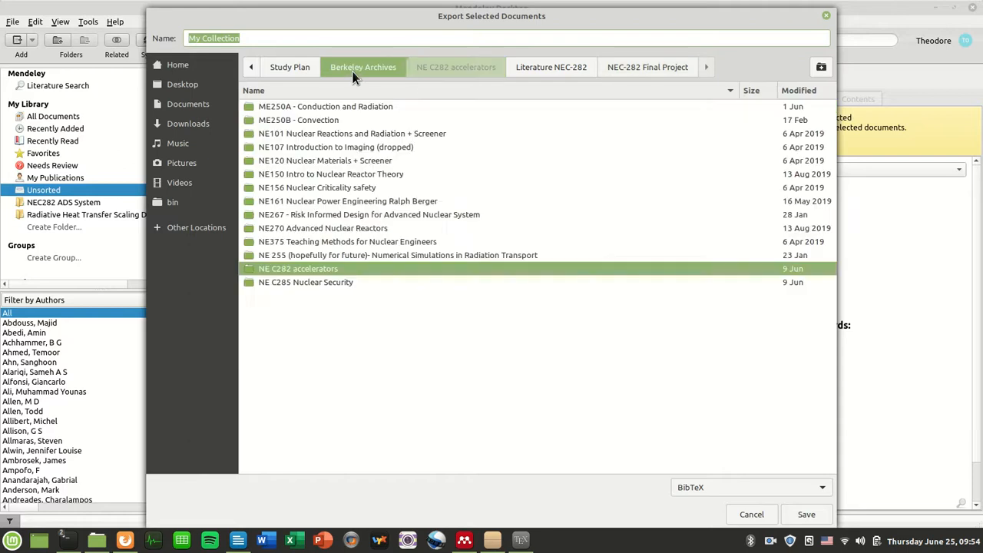
click(291, 66)
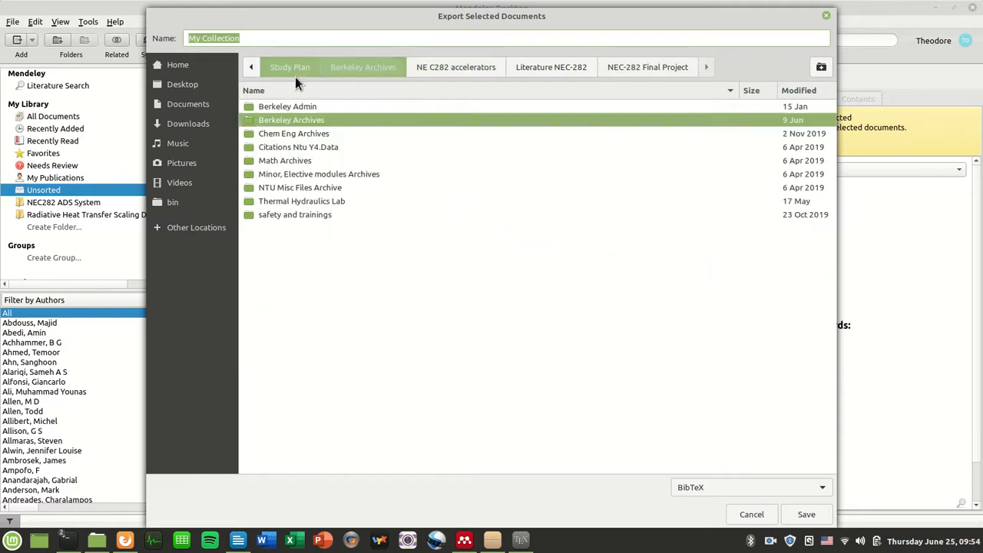
double_click(321, 202)
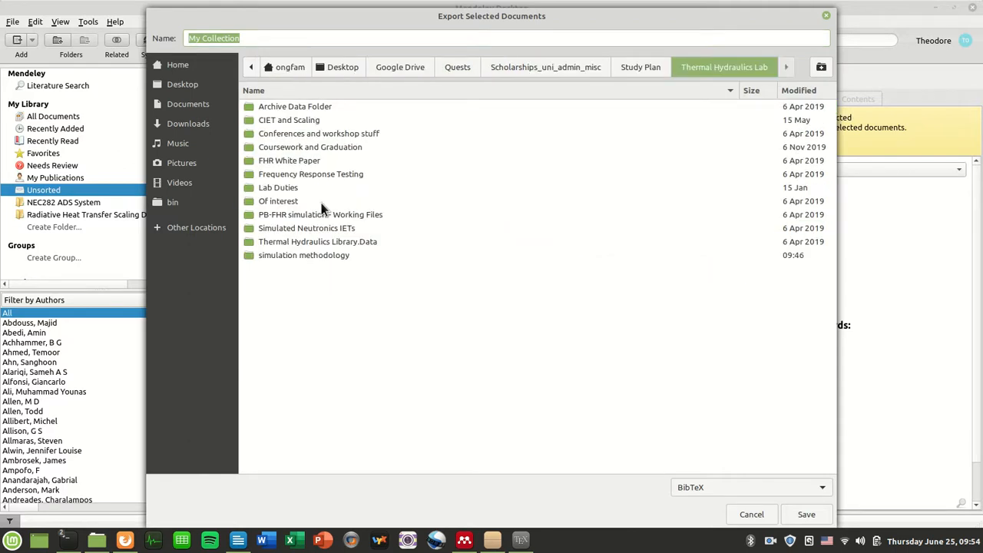
double_click(334, 254)
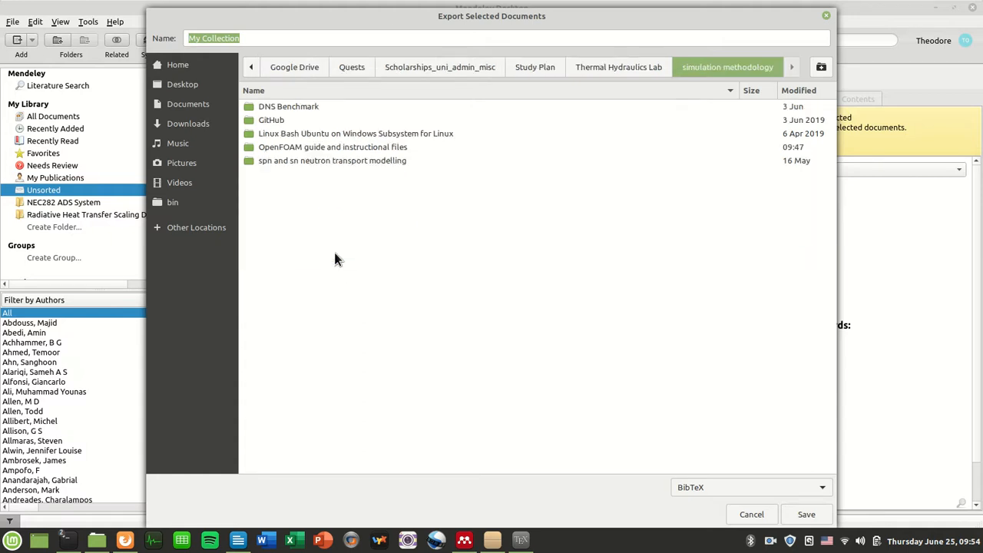
double_click(328, 147)
click(347, 106)
double_click(347, 107)
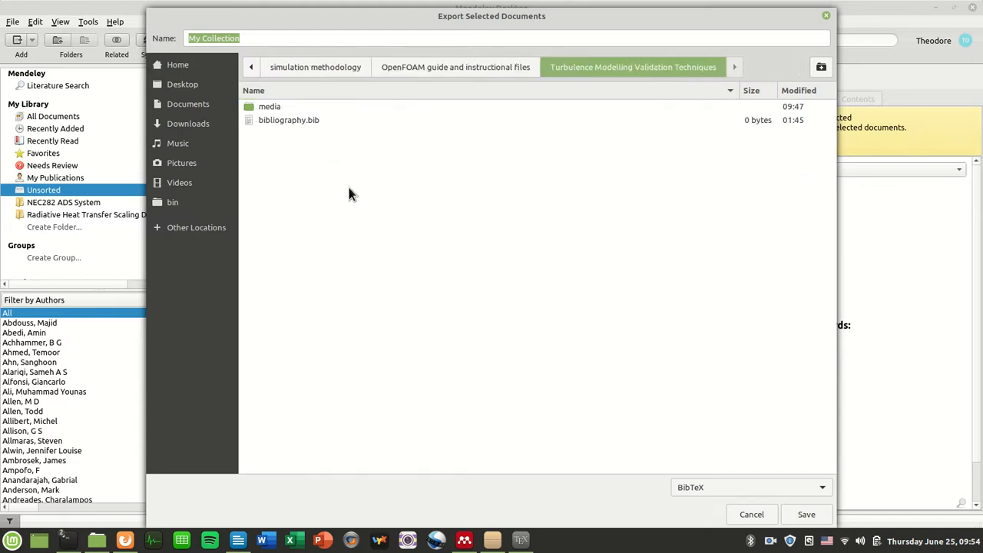
Save the export in BibTeX format as bibliography.bib, overwriting the existing file.
click(314, 122)
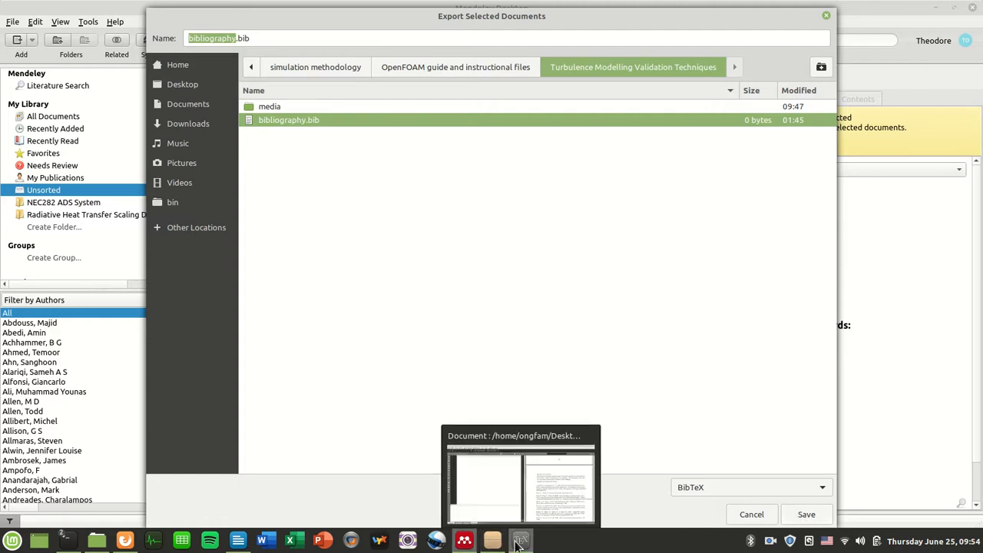
click(822, 515)
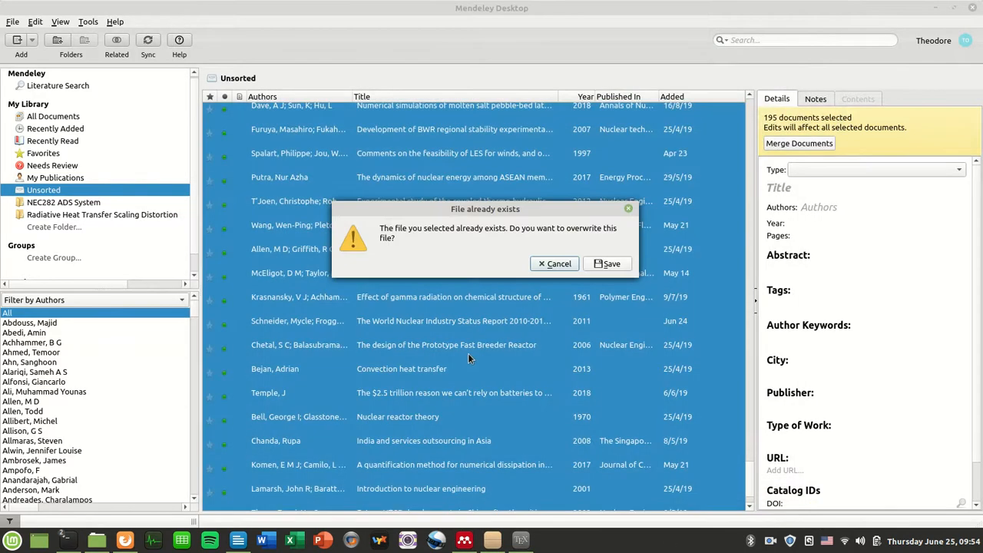
click(606, 264)
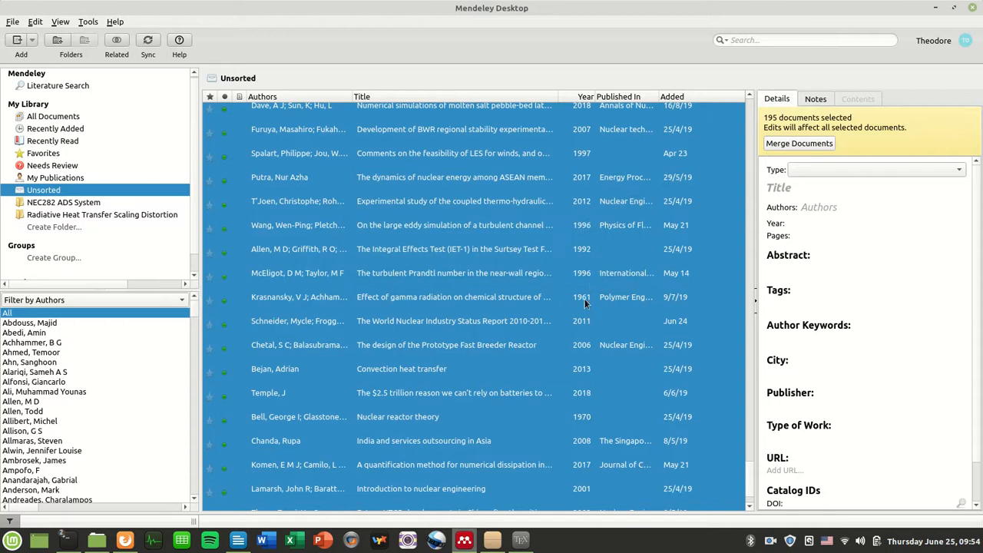
Switch to Texmaker, check bibliography.bib against the main .tex document, and close the outdated bibliography.bib.
click(522, 542)
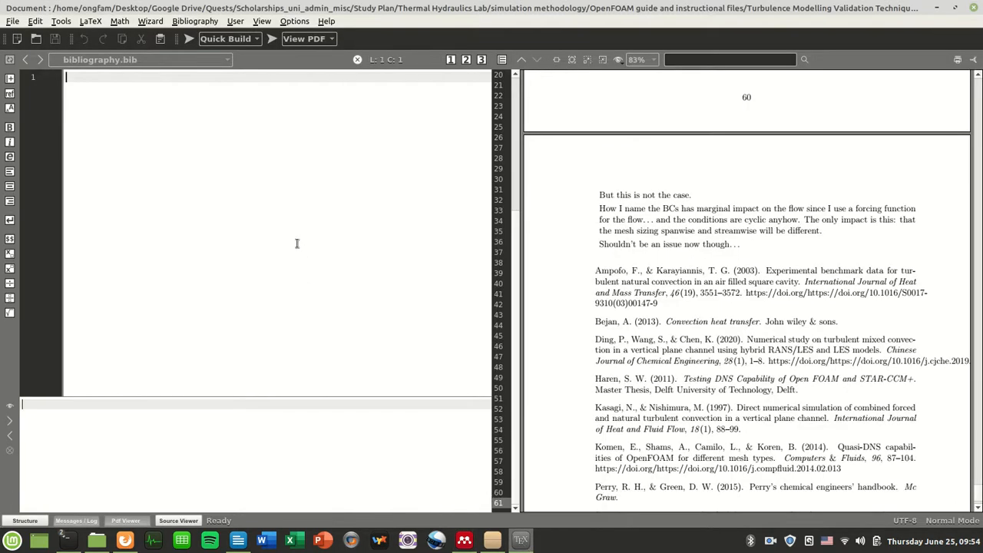
key(ctrl+f)
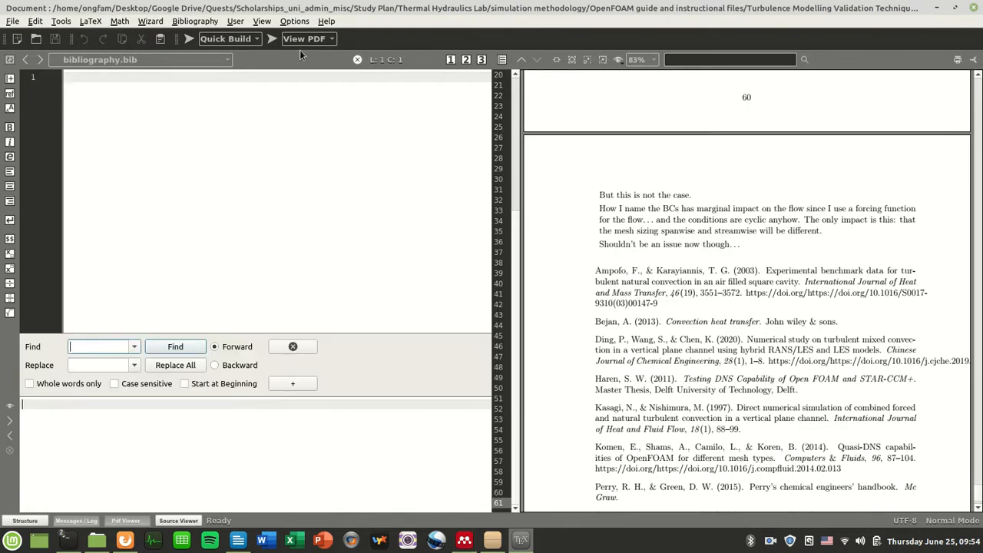
key(Escape)
click(228, 60)
click(220, 77)
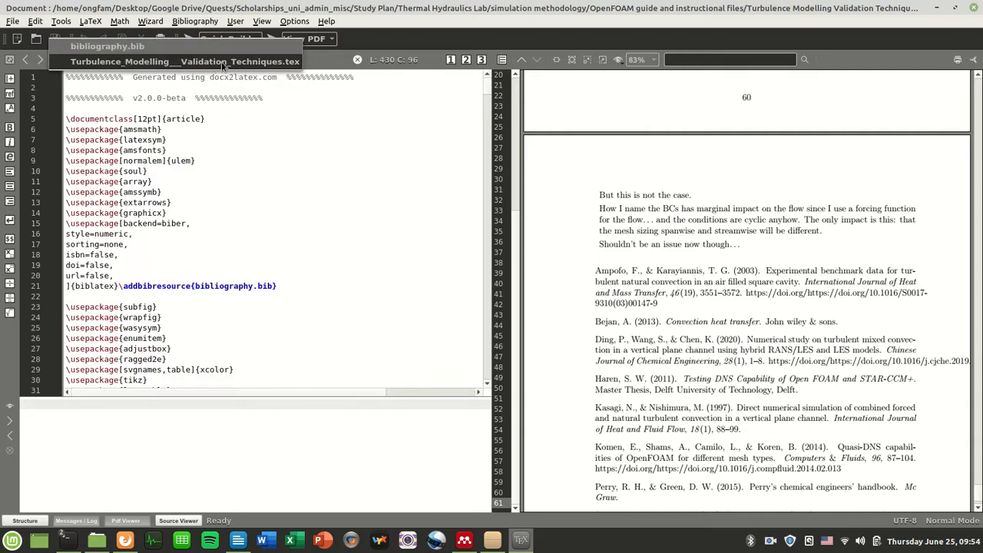
click(226, 60)
click(229, 46)
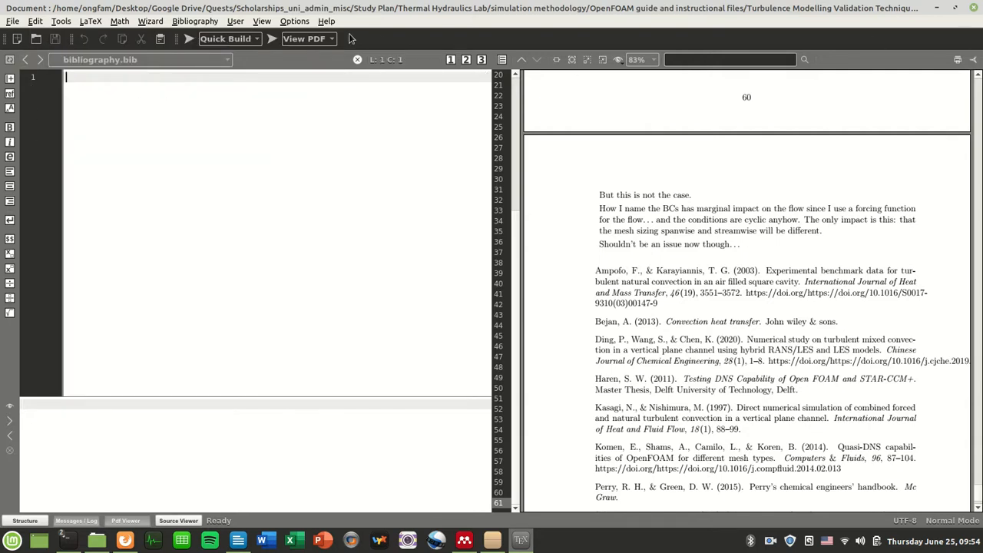
click(228, 61)
click(358, 60)
click(357, 59)
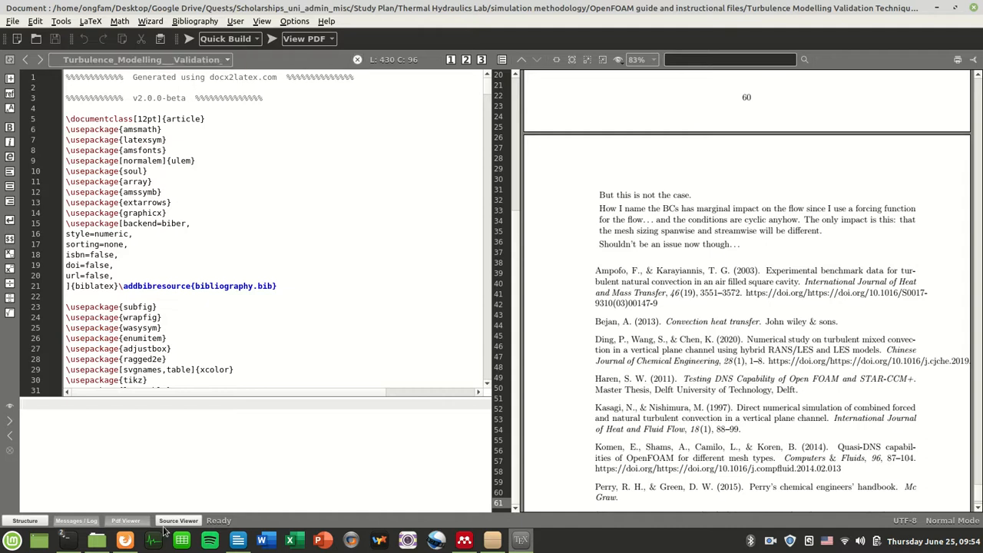
Open the recent Turbulence Modelling Validation Techniques folder in the file manager and display the contents of bibliography.bib in Texmaker.
click(96, 540)
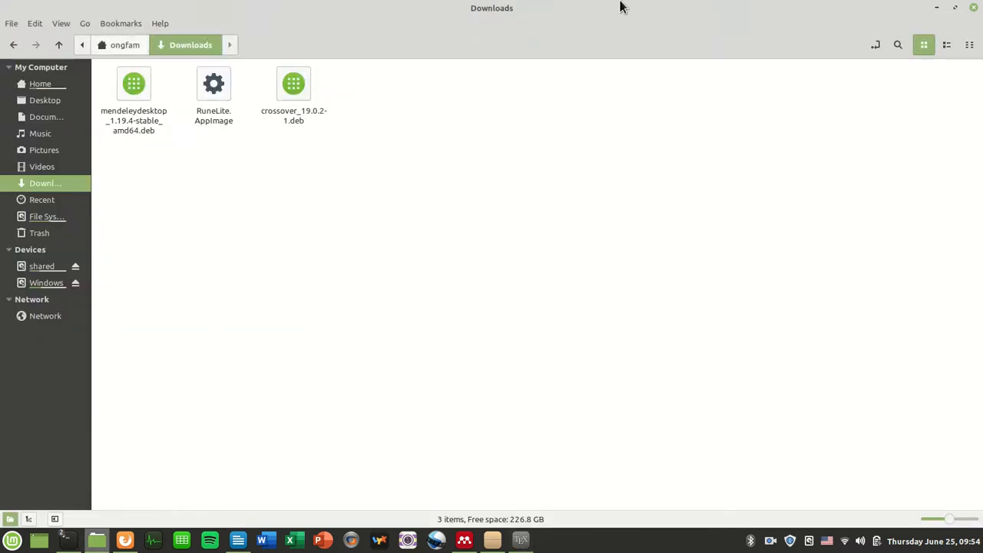
click(973, 8)
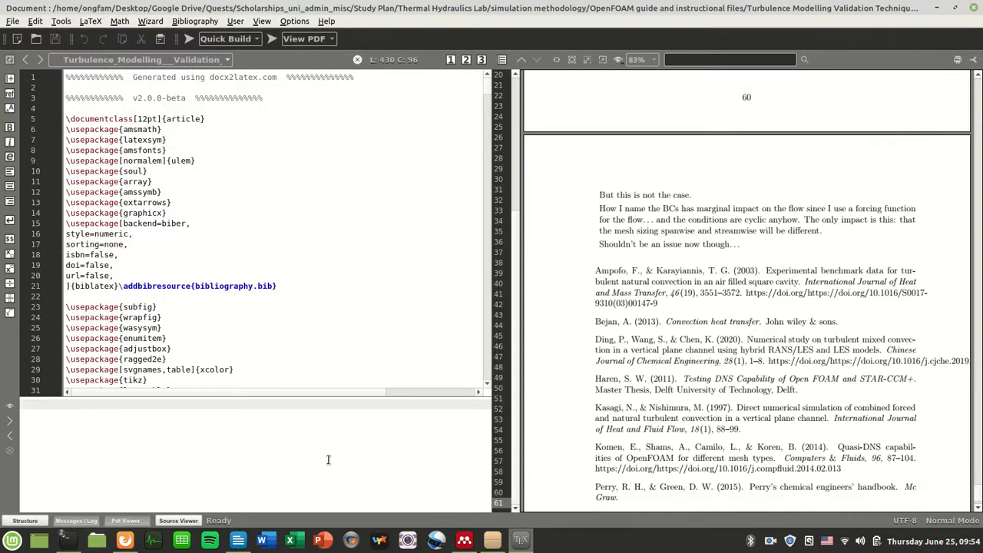
right_click(92, 541)
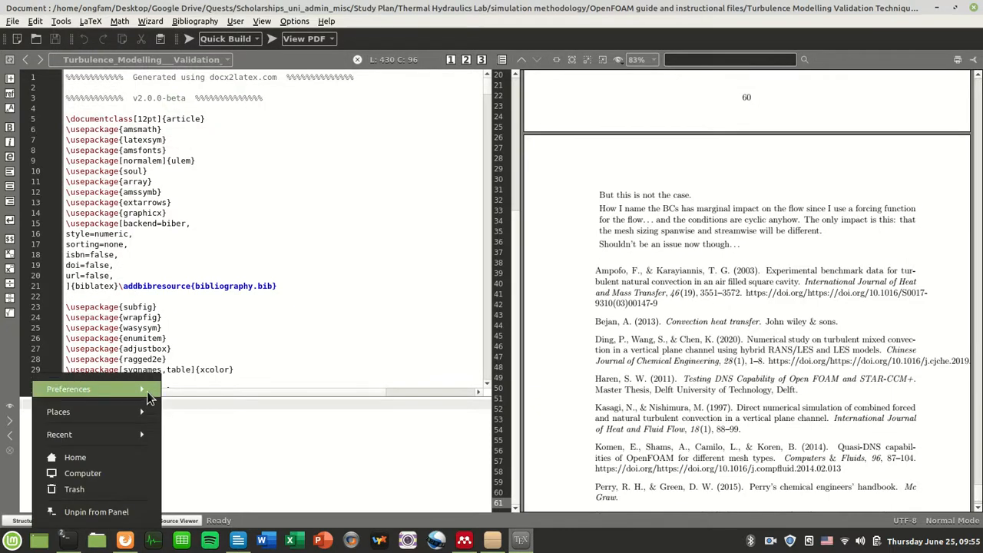
click(136, 434)
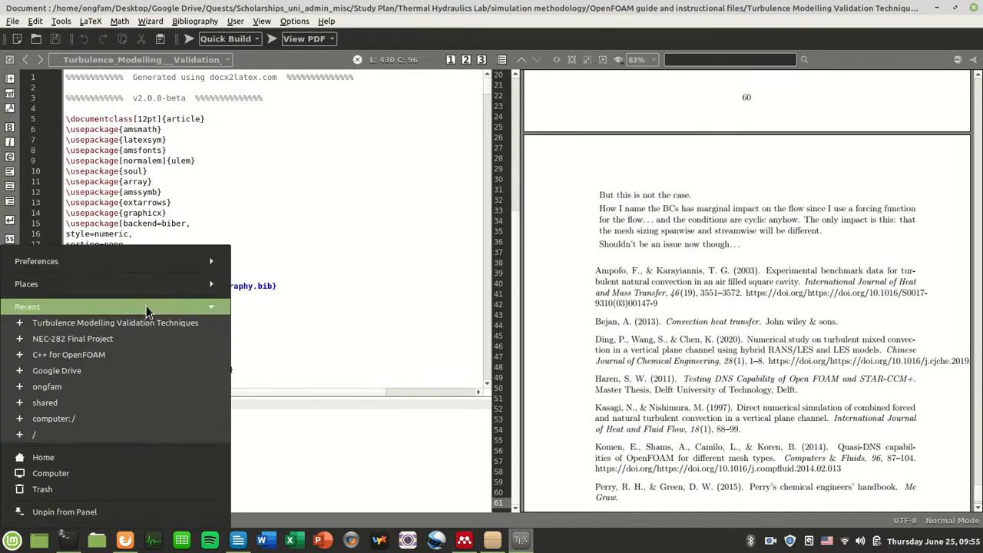
click(148, 326)
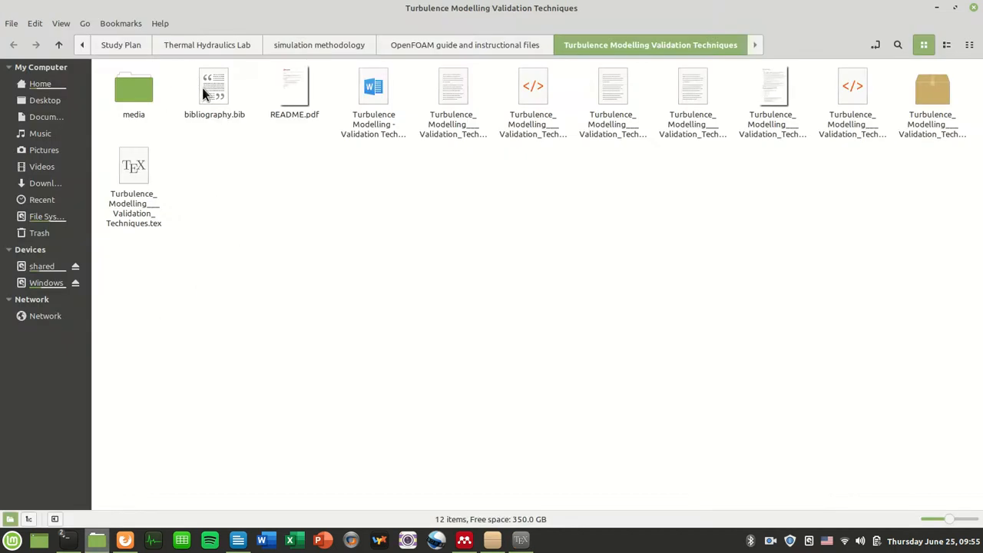
right_click(202, 88)
click(227, 97)
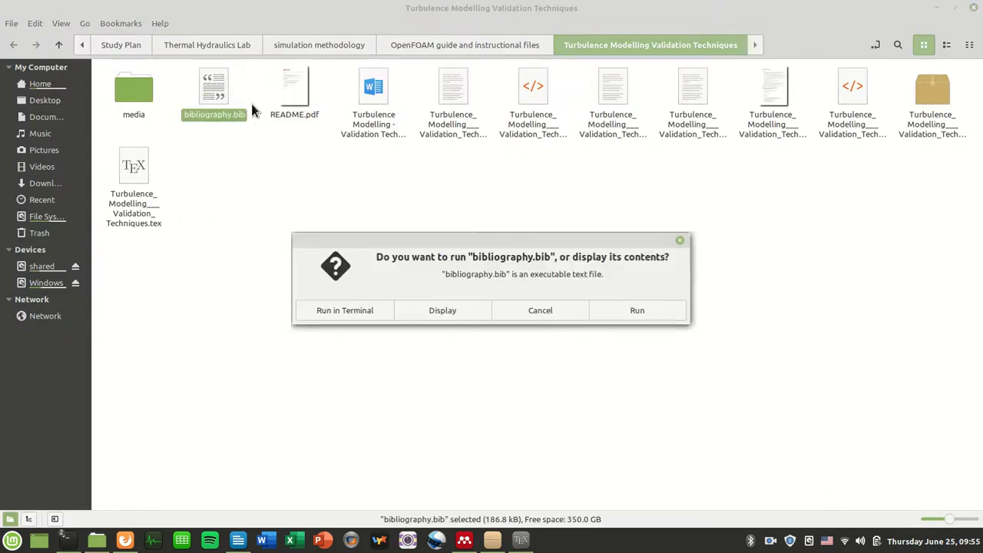
click(452, 307)
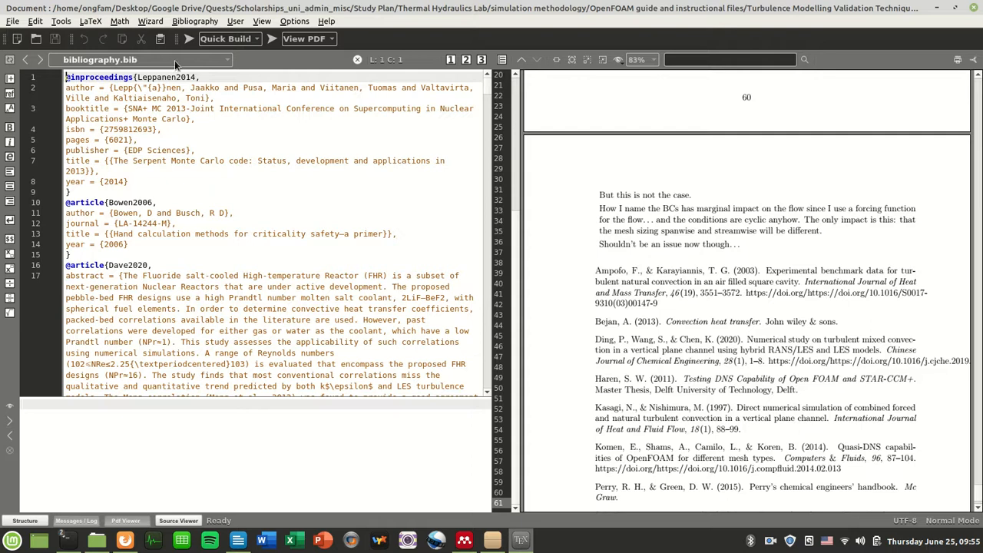
Look through the exported BibTeX entries in bibliography.bib, including their author, title, journal and year fields.
click(228, 196)
drag(162, 84, 240, 246)
click(241, 248)
scroll(283, 319, down, 18)
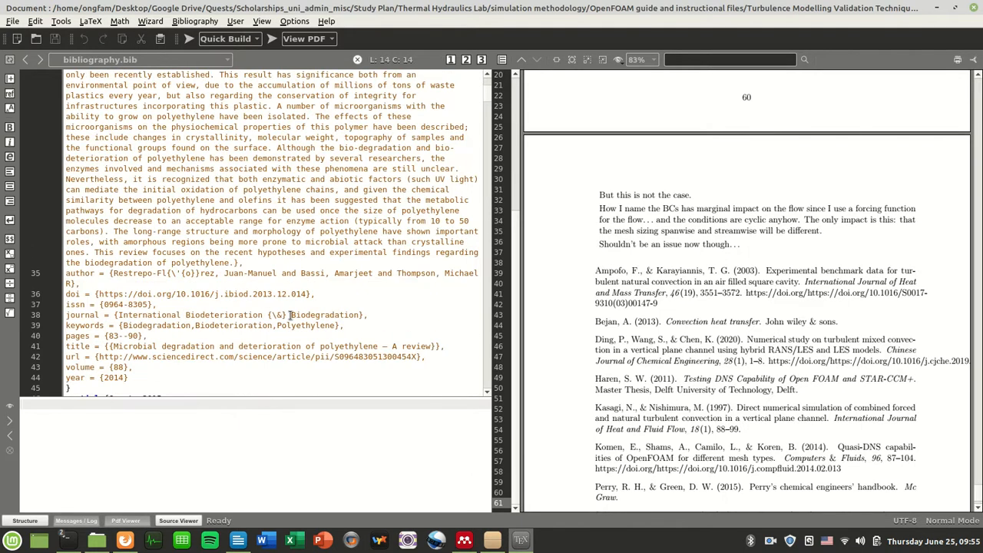
scroll(290, 315, down, 9)
scroll(295, 318, down, 7)
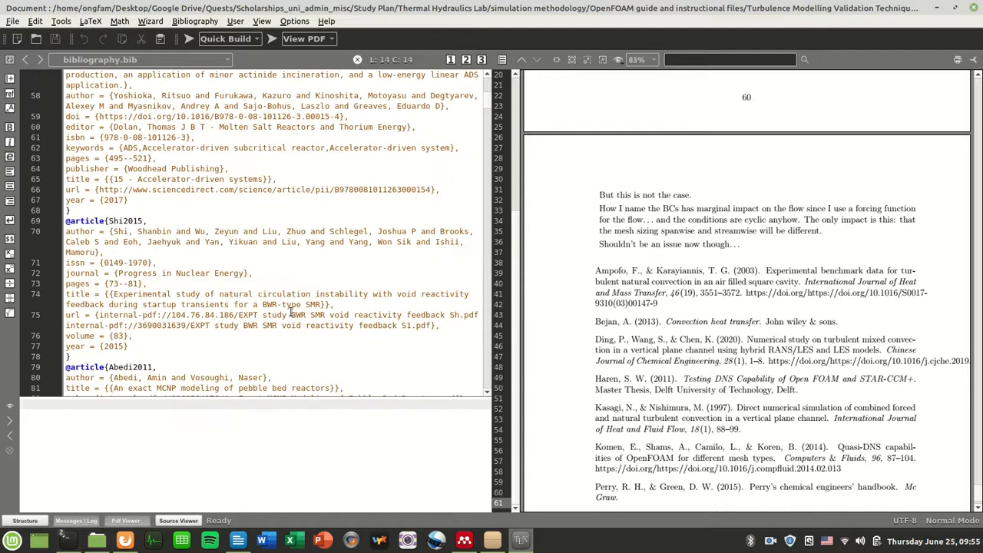
drag(228, 146, 271, 345)
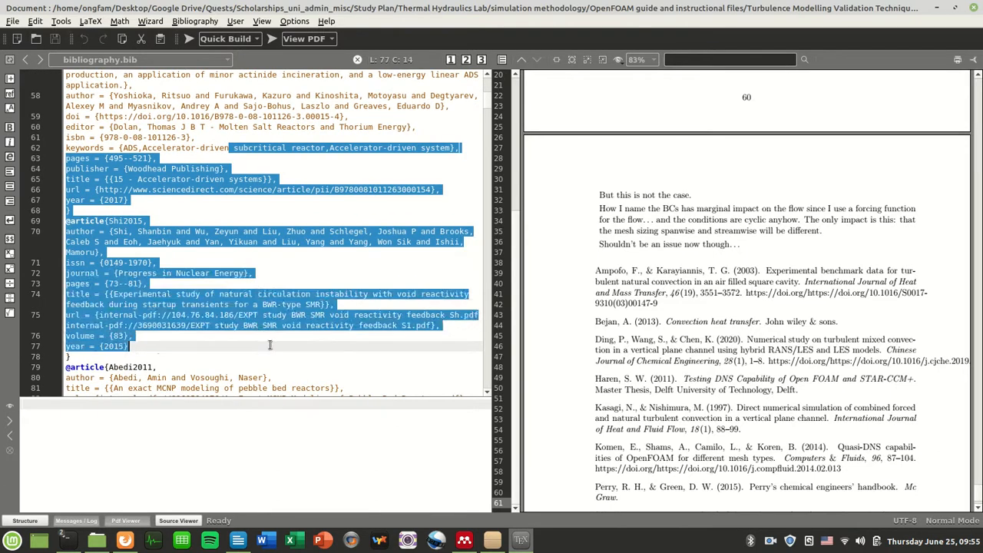
click(271, 346)
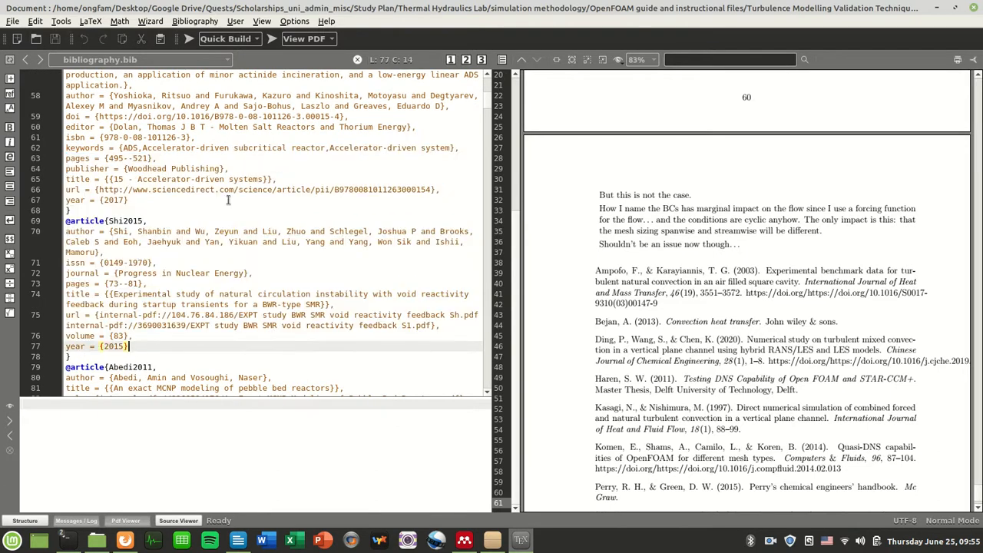
Go back to the main .tex document and examine the \printbibliography command at its end.
click(170, 64)
click(171, 76)
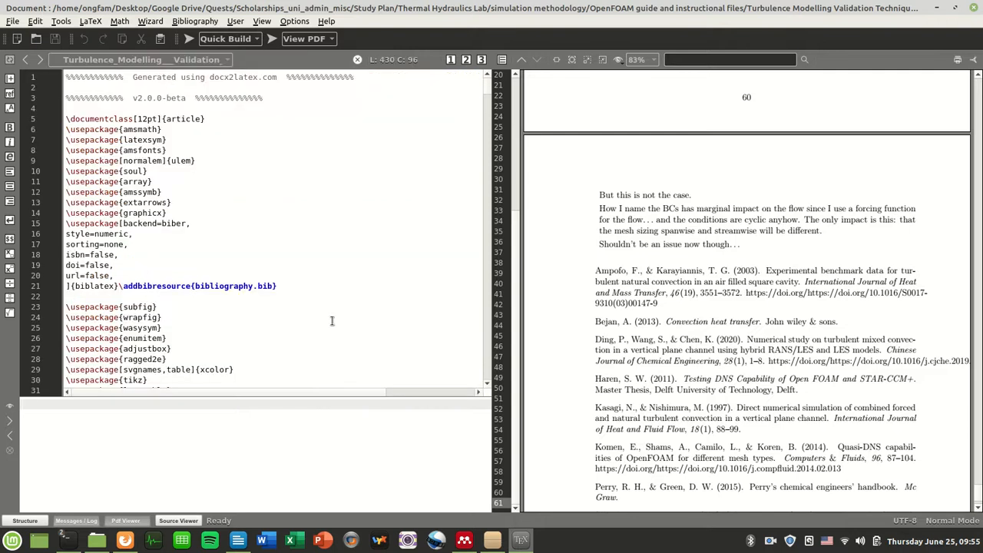
drag(485, 90, 471, 388)
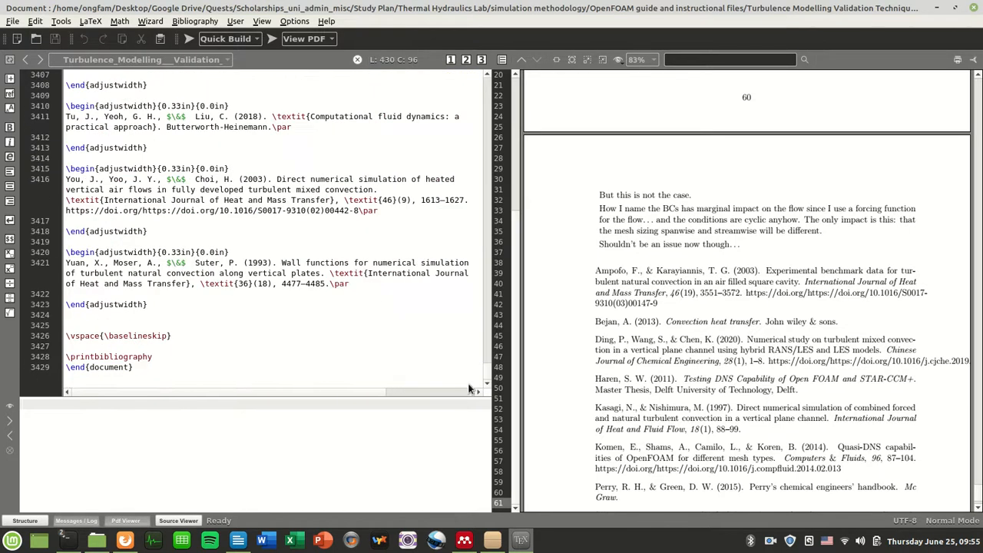
triple_click(107, 356)
click(176, 367)
drag(160, 357, 58, 361)
click(232, 347)
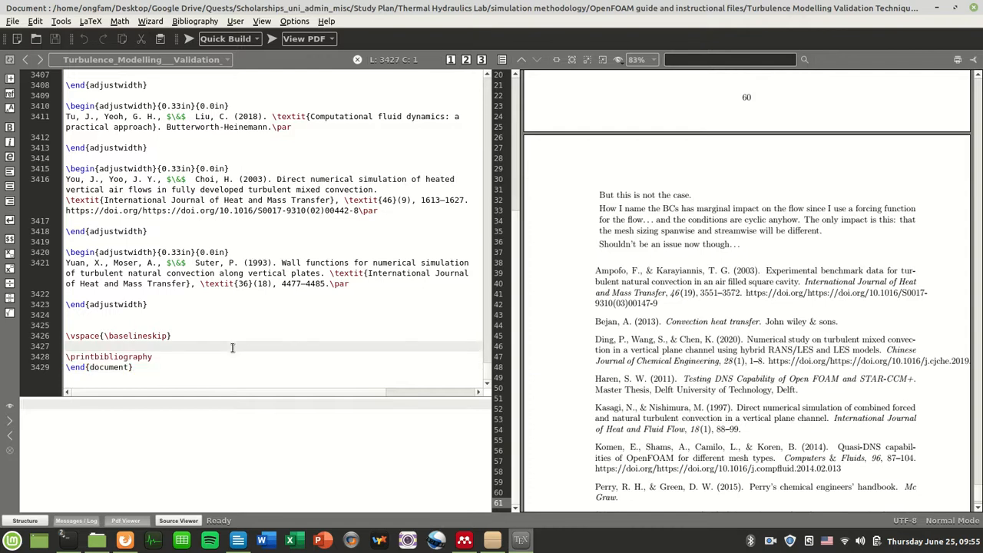
Compare the manually written reference entries near the end of the .tex source with the reference list in the compiled PDF.
scroll(793, 438, down, 4)
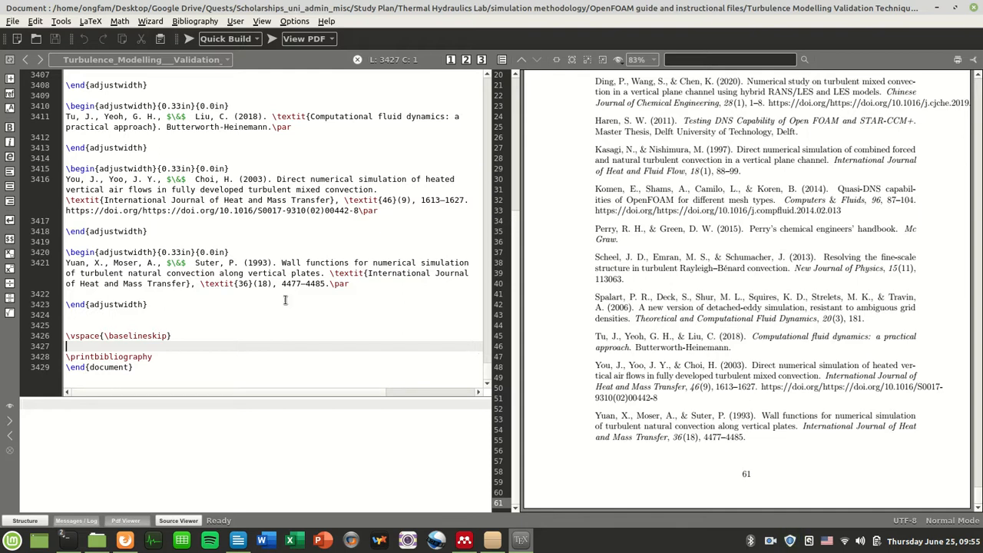
drag(295, 326, 257, 138)
click(320, 291)
scroll(320, 291, up, 20)
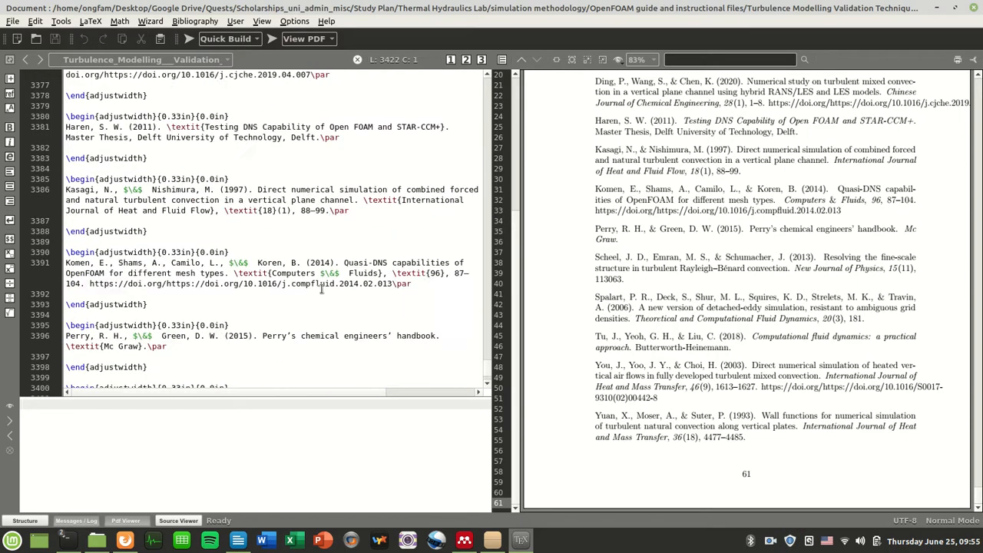
scroll(322, 287, down, 6)
scroll(323, 287, down, 18)
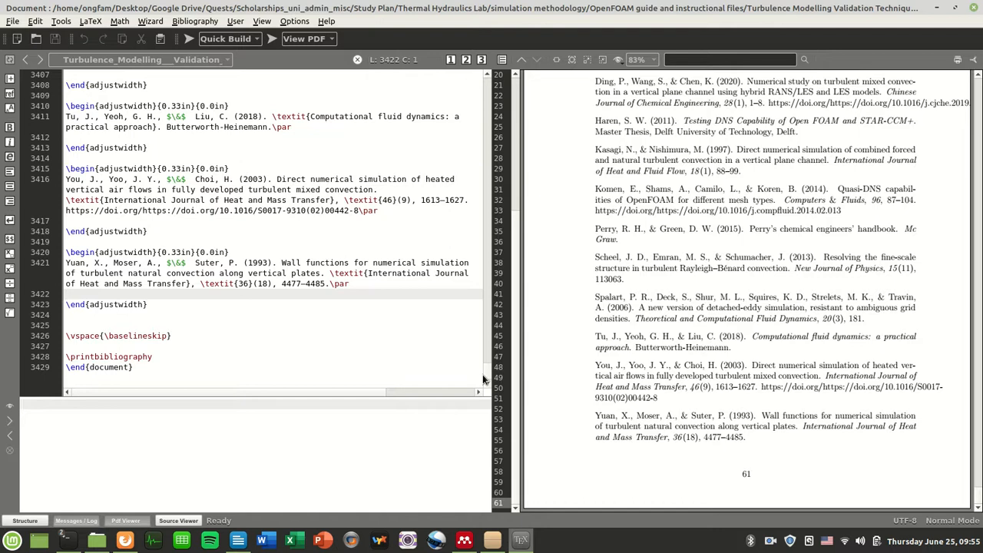
click(251, 255)
scroll(251, 255, up, 5)
scroll(741, 368, up, 10)
scroll(737, 390, down, 10)
scroll(234, 313, down, 7)
click(260, 315)
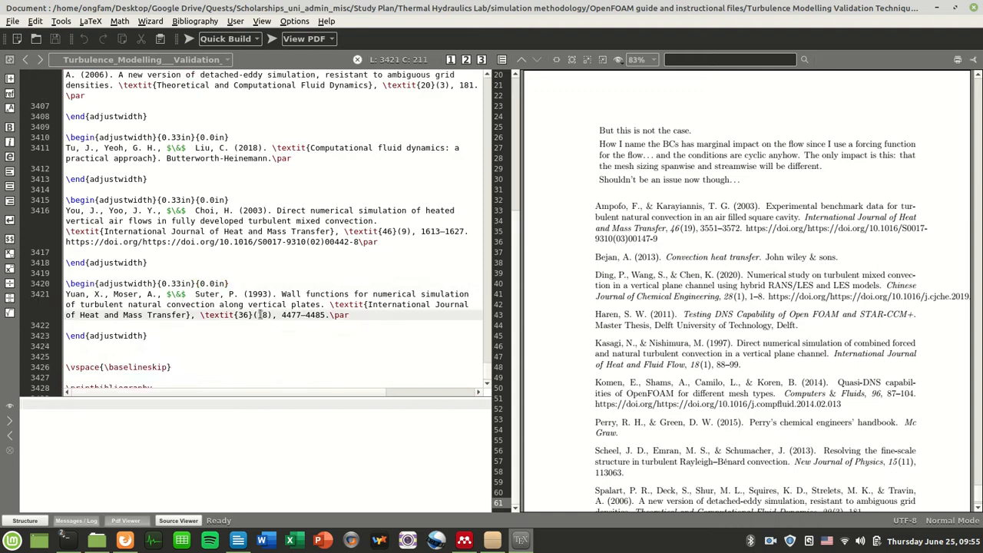
Look back through the compiled PDF pages from the reference list on page 61 to page 58.
click(246, 231)
scroll(728, 241, up, 3)
scroll(728, 240, up, 8)
click(199, 157)
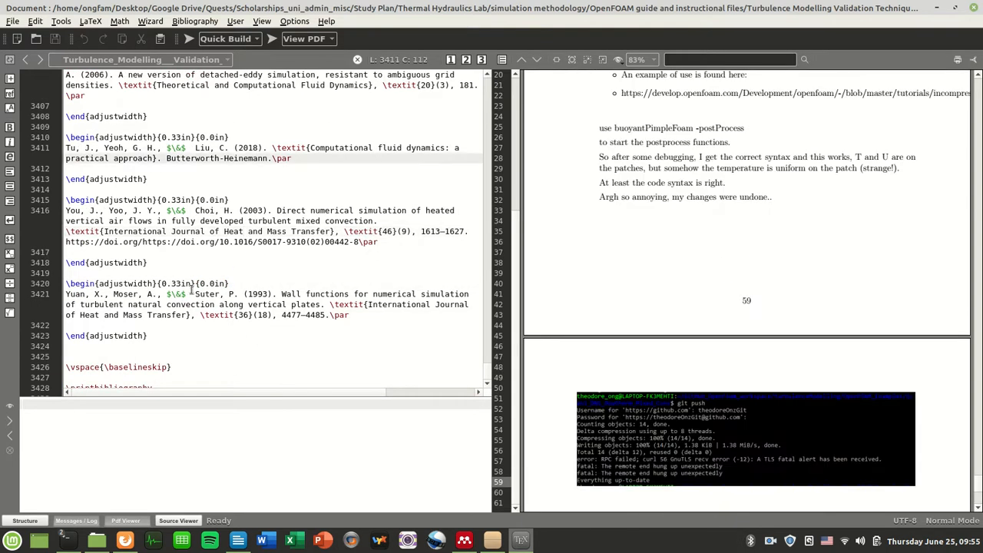
click(191, 294)
scroll(594, 264, up, 10)
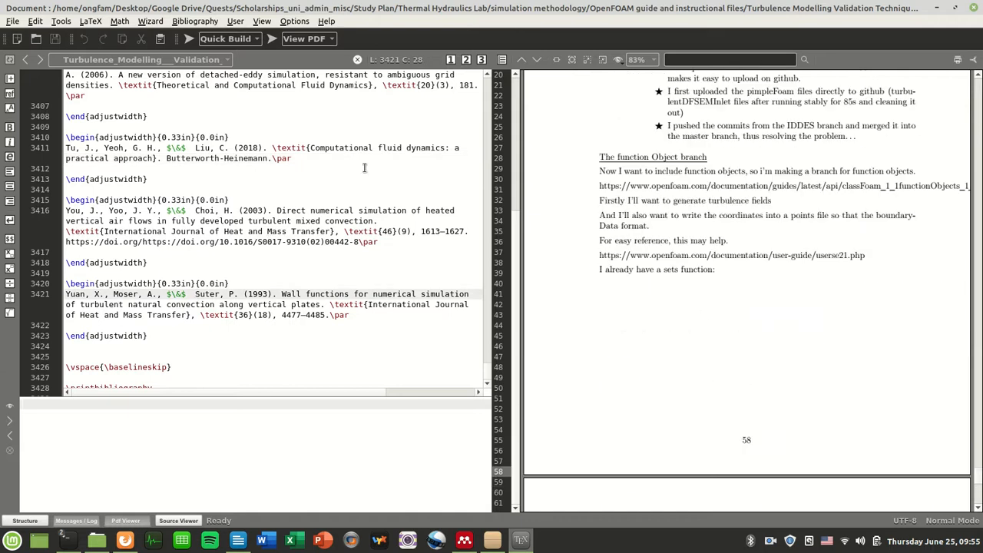
Compare the last manually written reference entry, on wall functions (1993), in the source with its printed version on PDF page 61.
click(272, 38)
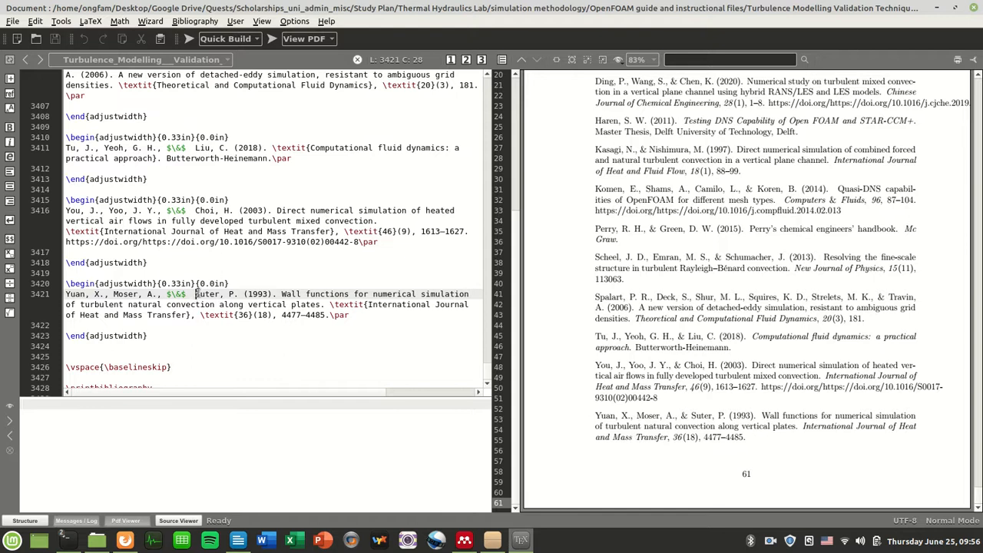
drag(80, 294, 348, 316)
click(284, 315)
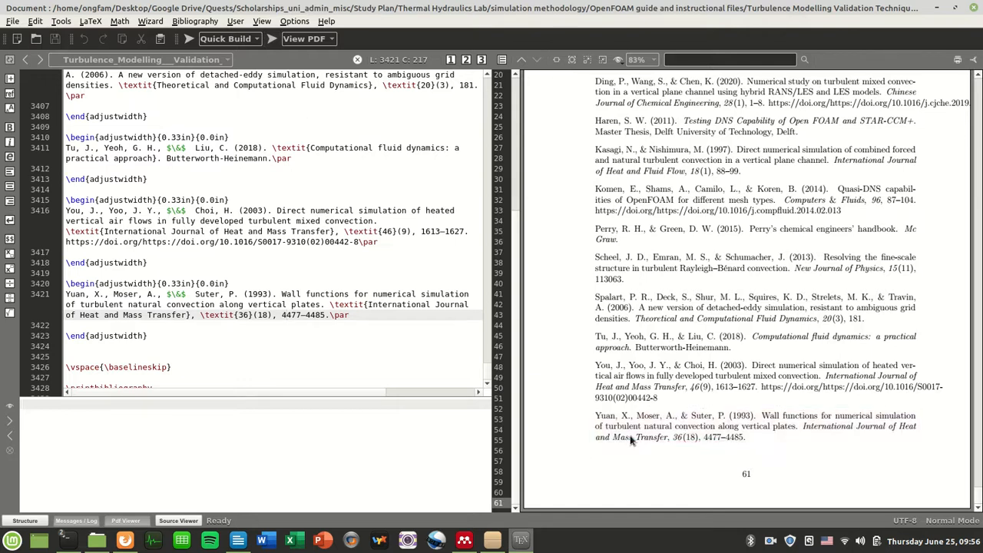
scroll(302, 304, down, 1)
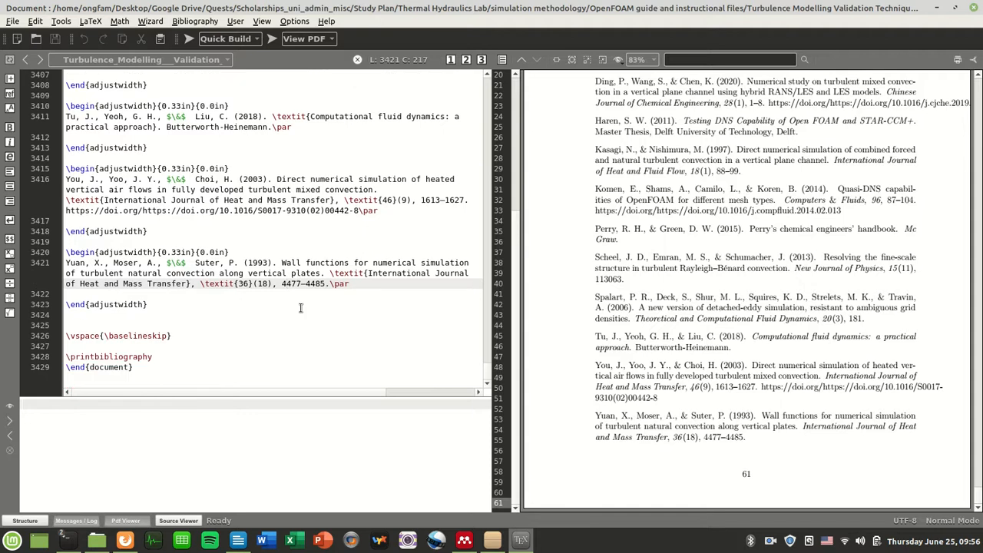
click(229, 273)
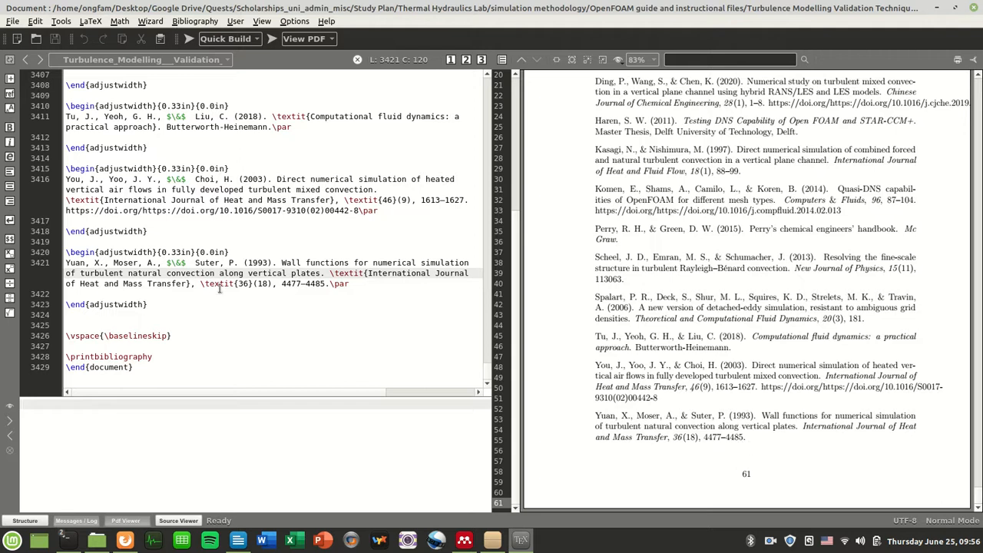
drag(350, 284, 69, 254)
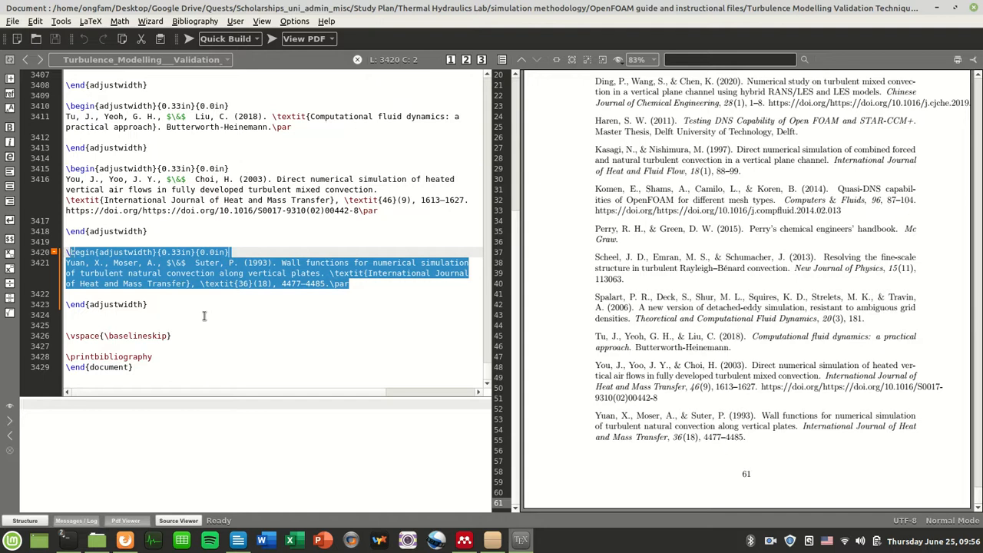
Examine the \printbibliography command on the line before \end{document}.
click(185, 357)
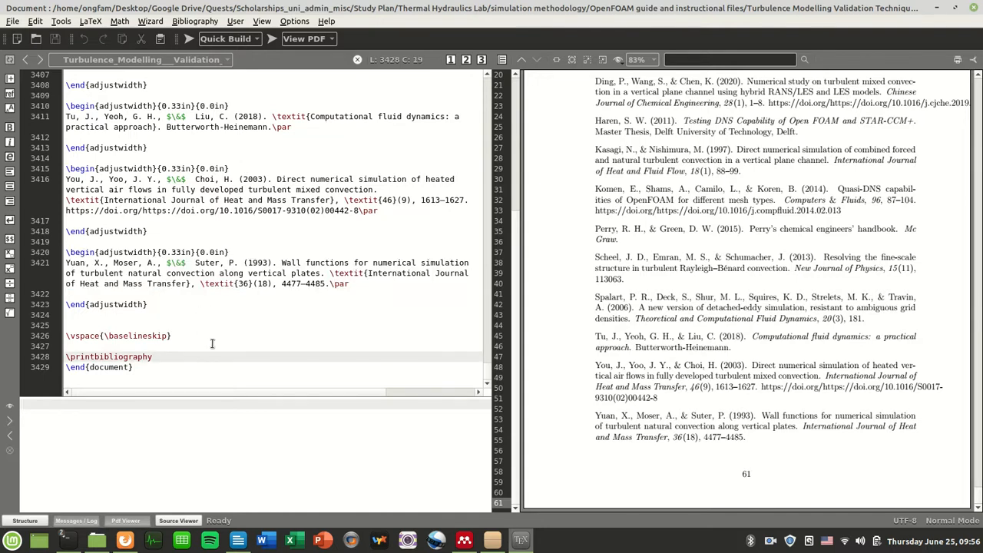
double_click(132, 357)
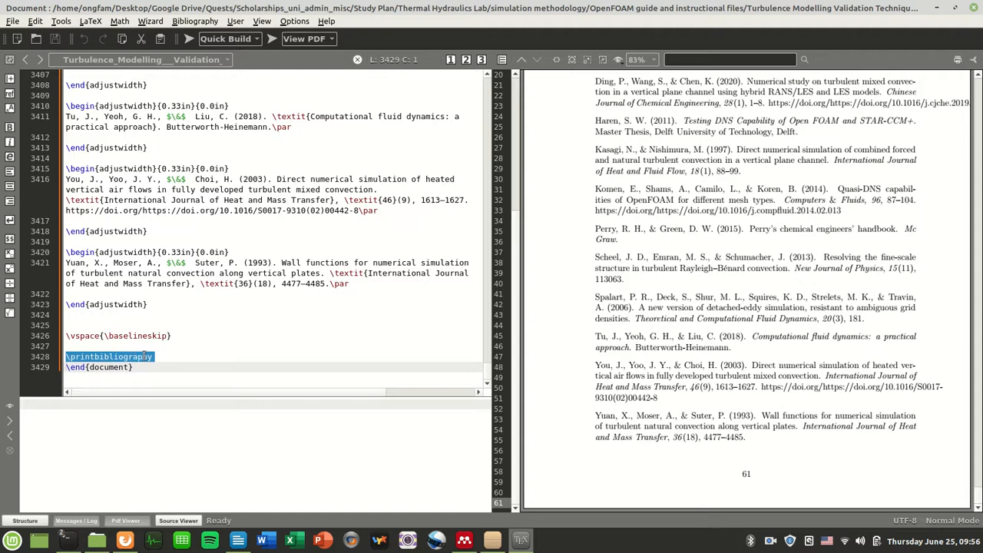
click(144, 357)
triple_click(158, 358)
Insert a numbered subsection titled "Bibliography and Citation" on the empty line above \printbibliography.
click(232, 346)
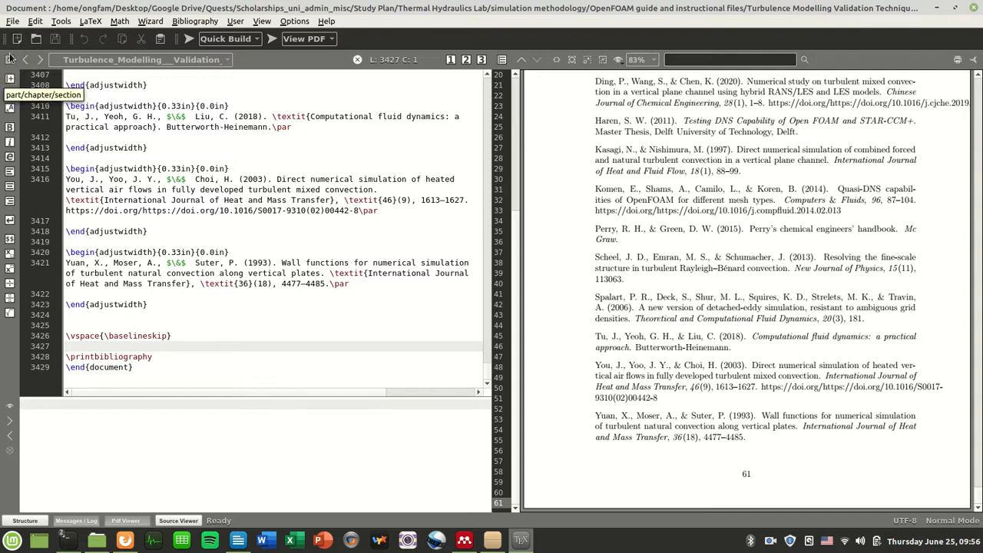
click(13, 20)
click(83, 22)
mouse_move(153, 256)
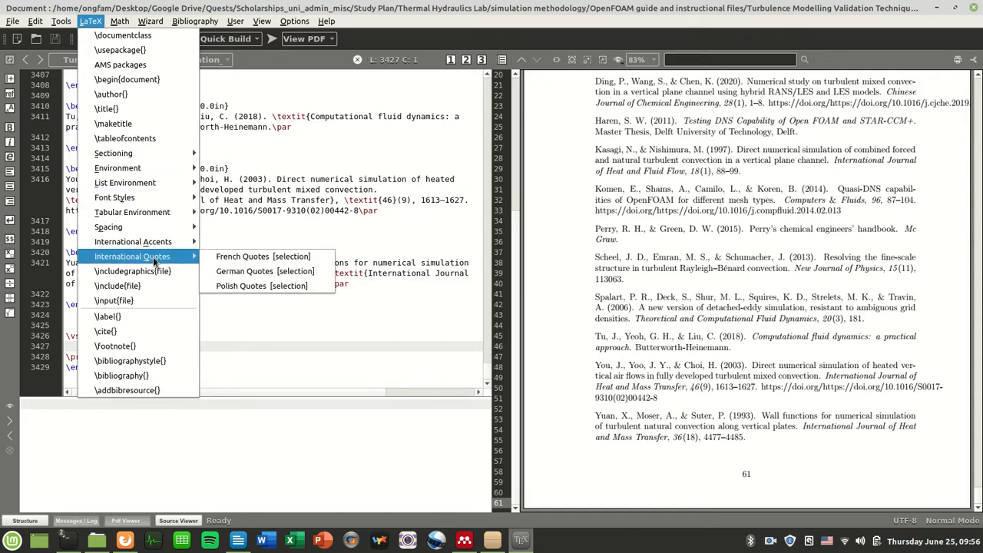
mouse_move(159, 155)
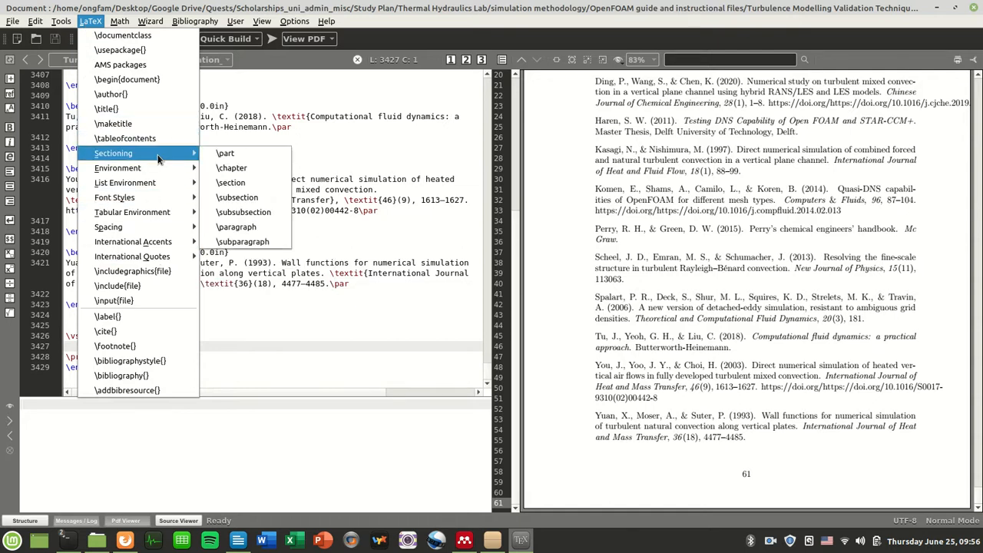
click(261, 198)
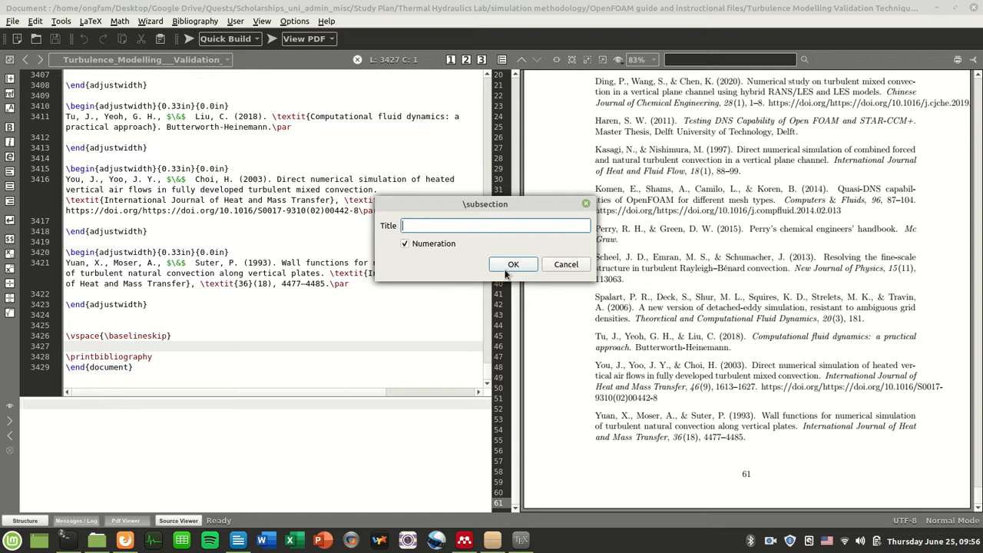
text(Bibliography and Citation)
click(505, 270)
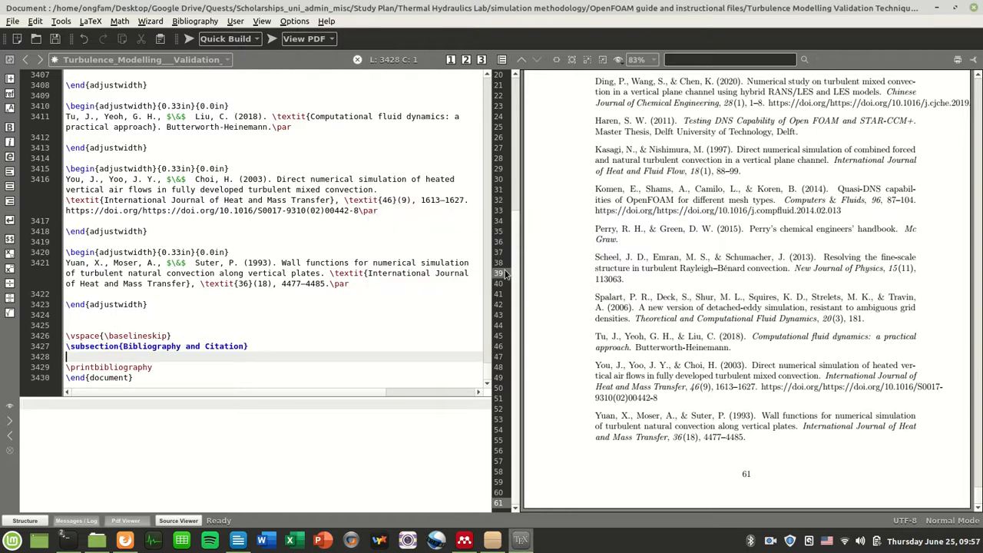
Compile the document and display the PDF at the "Bibliography and Citation" subsection heading.
click(188, 43)
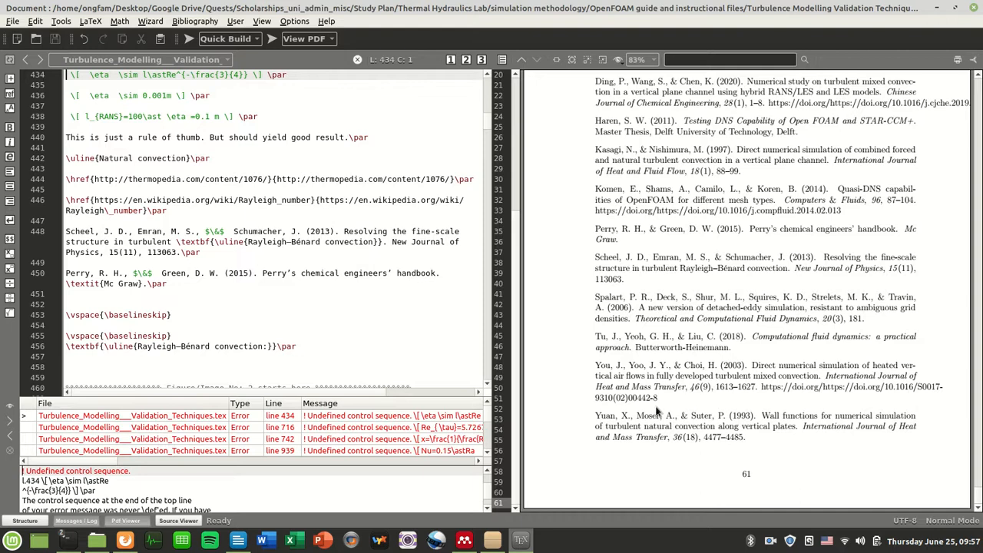
click(277, 43)
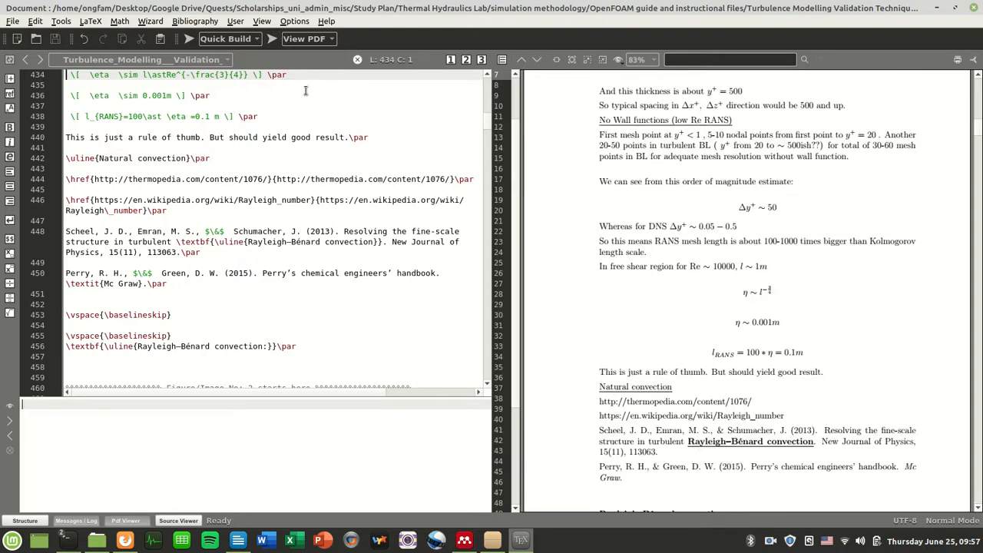
scroll(454, 107, down, 8)
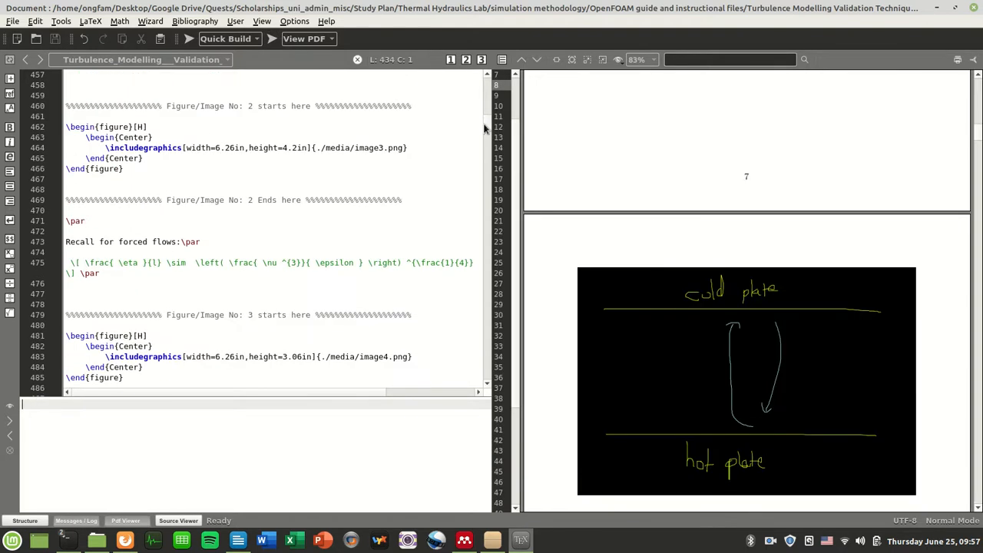
drag(487, 121, 465, 428)
click(186, 336)
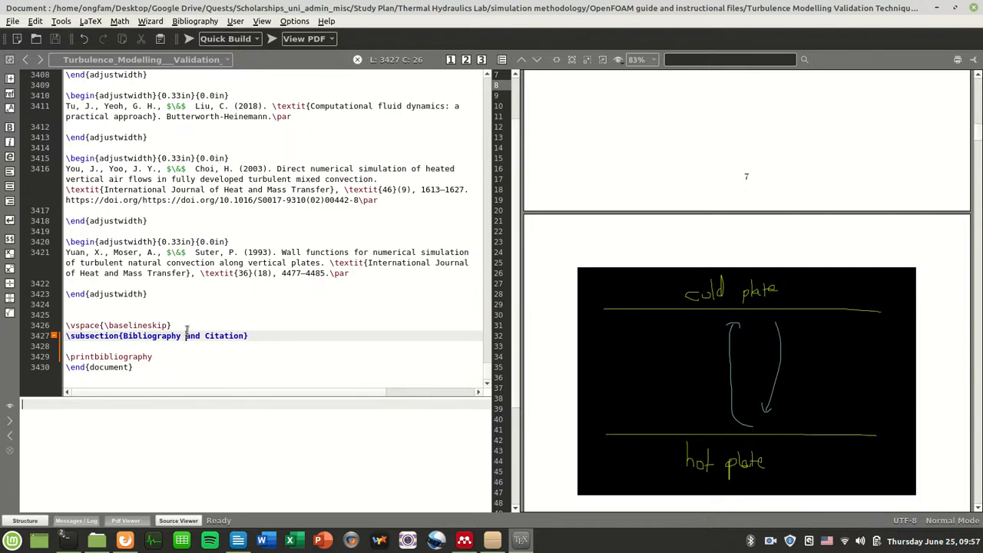
click(273, 39)
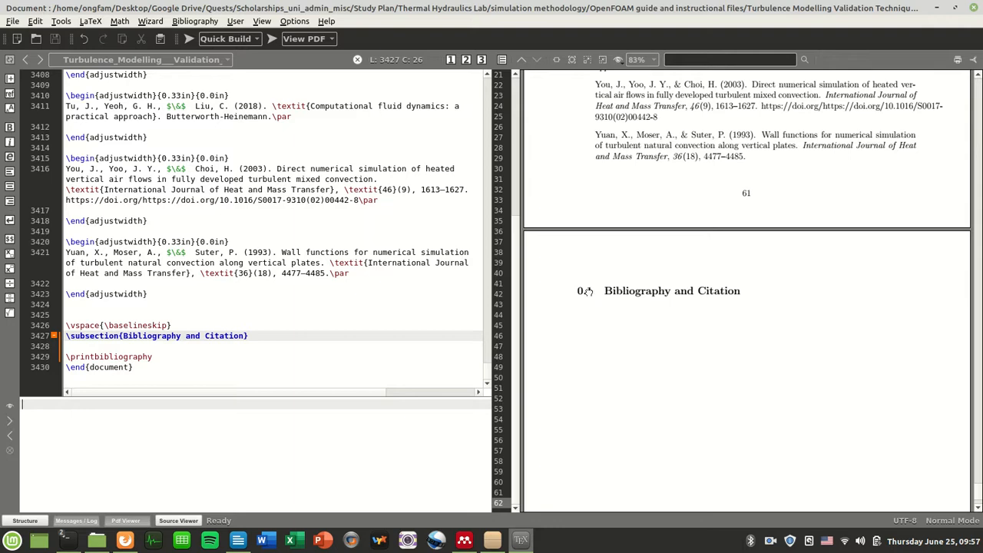
Make the "Bibliography and Citation" heading unnumbered by changing its command to \subsection*, and recompile the document.
click(119, 335)
text(*)
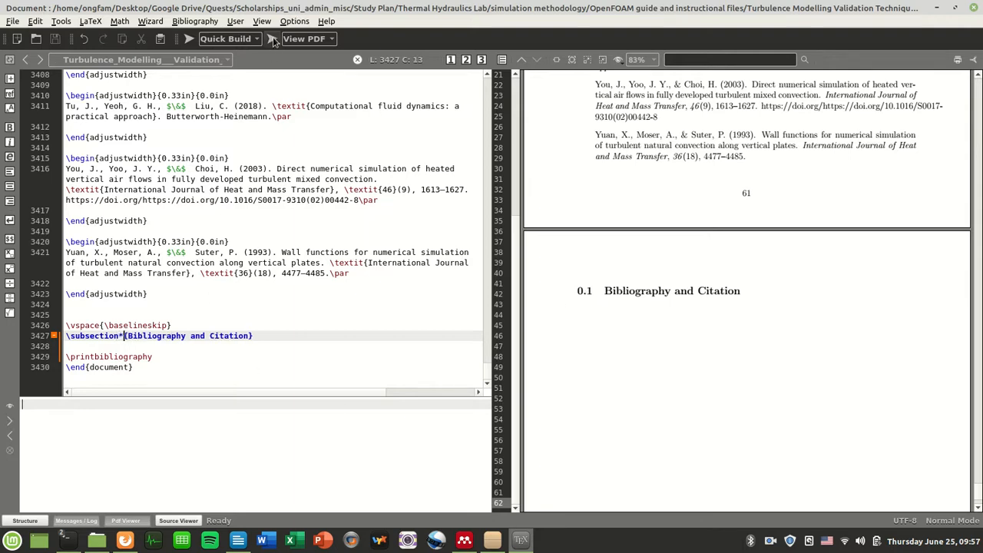
click(272, 38)
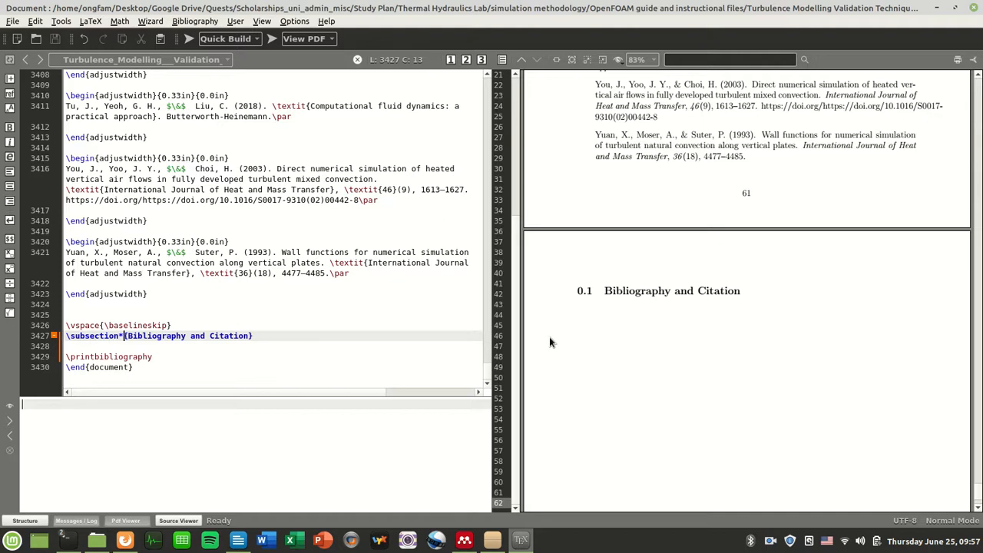
click(189, 38)
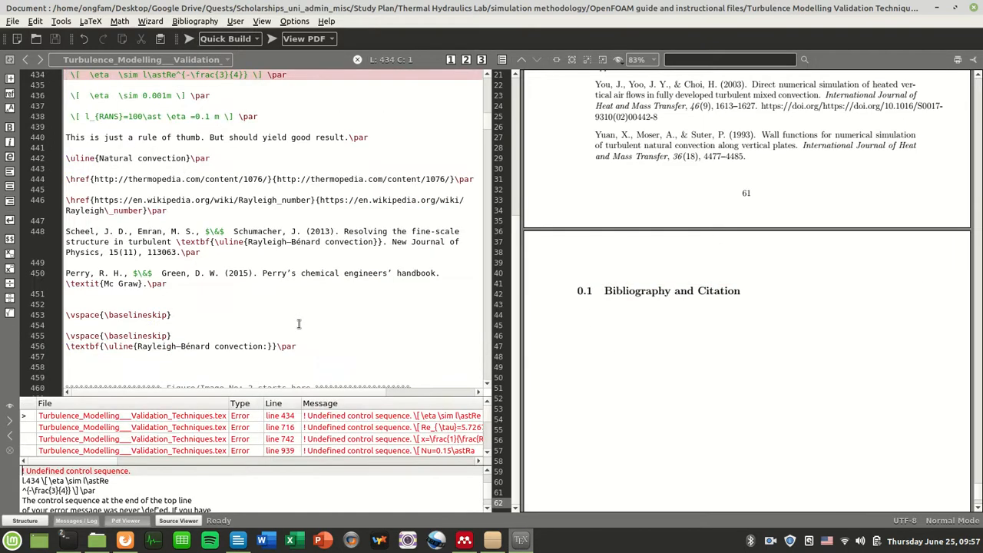
Return to the \subsection* line at the end of the source and show its heading in the recompiled PDF.
scroll(456, 208, down, 8)
drag(488, 125, 478, 388)
click(183, 327)
click(189, 338)
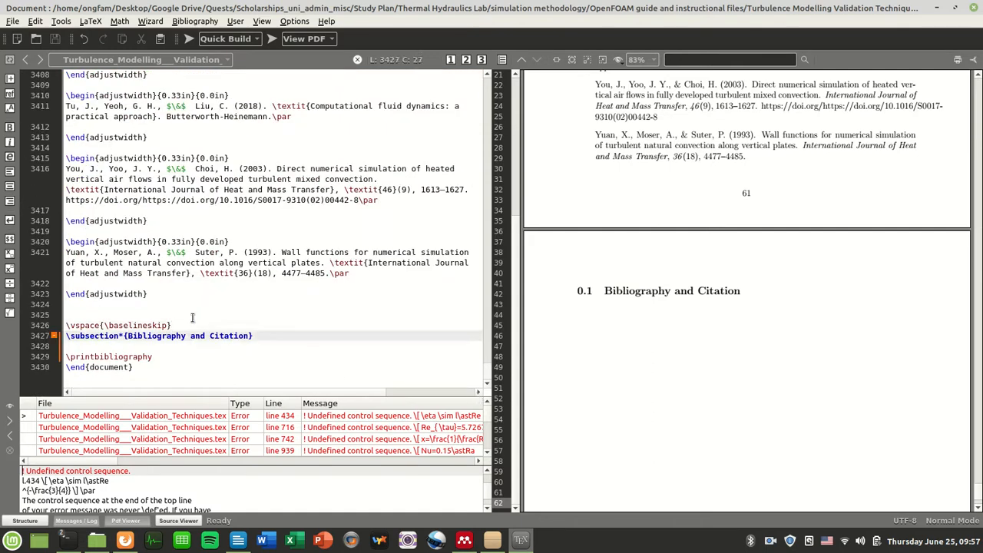
click(270, 40)
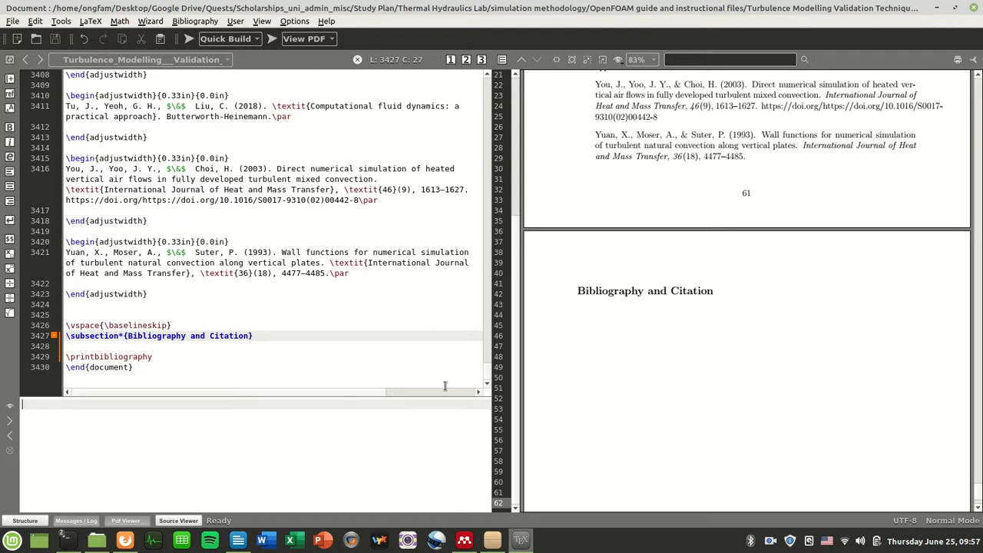
Check the \printbibliography command beneath the "Bibliography and Citation" heading against the compiled page.
click(138, 357)
triple_click(138, 357)
click(205, 359)
drag(155, 356, 63, 358)
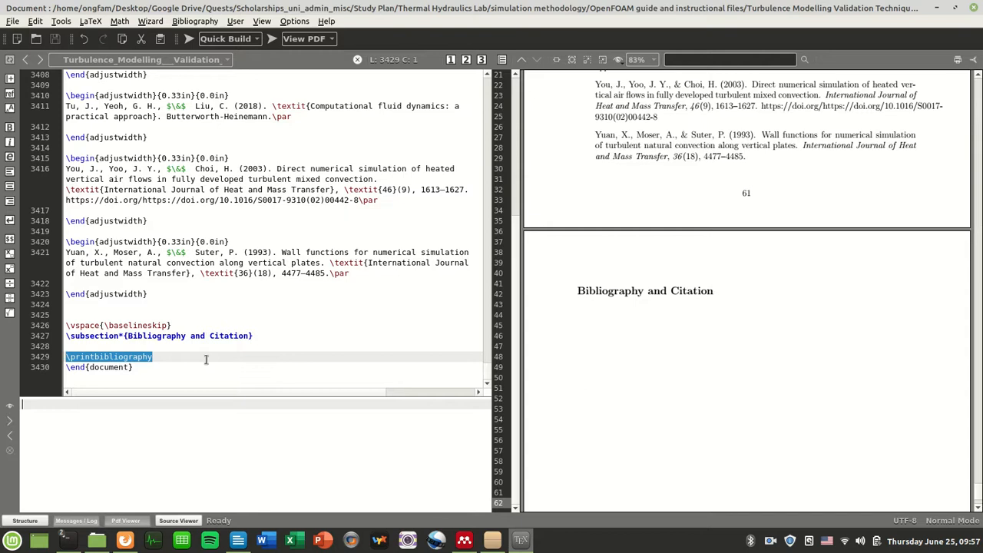
scroll(346, 330, up, 2)
scroll(469, 296, down, 2)
Look through the reference entries under "Meshing Guidelines" at the start of the source and show them in the PDF.
drag(485, 376, 479, 80)
scroll(353, 315, down, 20)
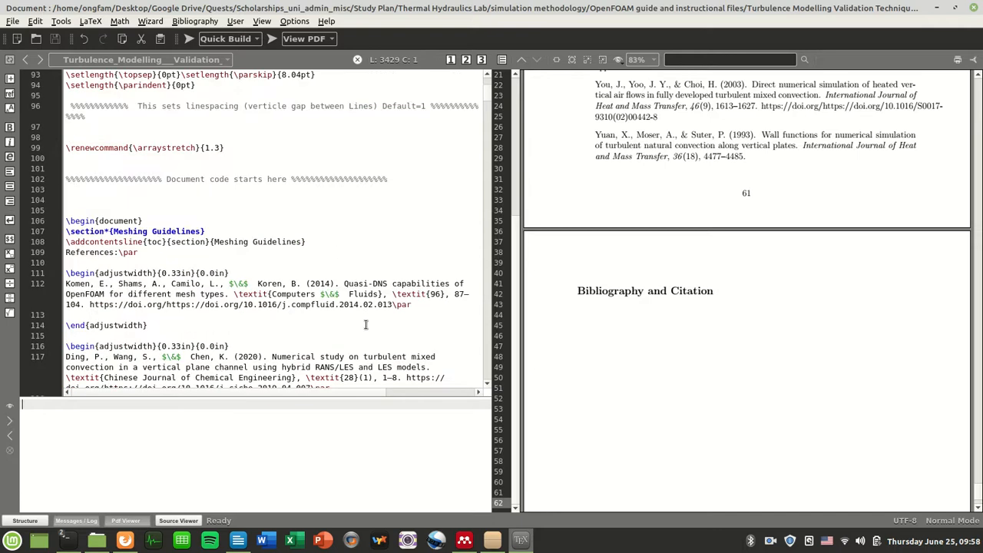
scroll(365, 324, down, 6)
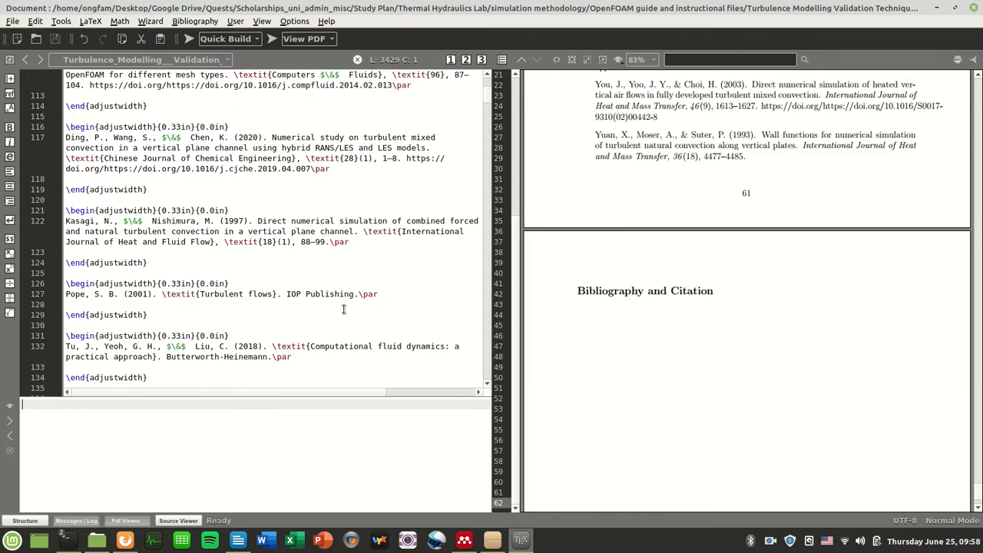
scroll(345, 310, down, 6)
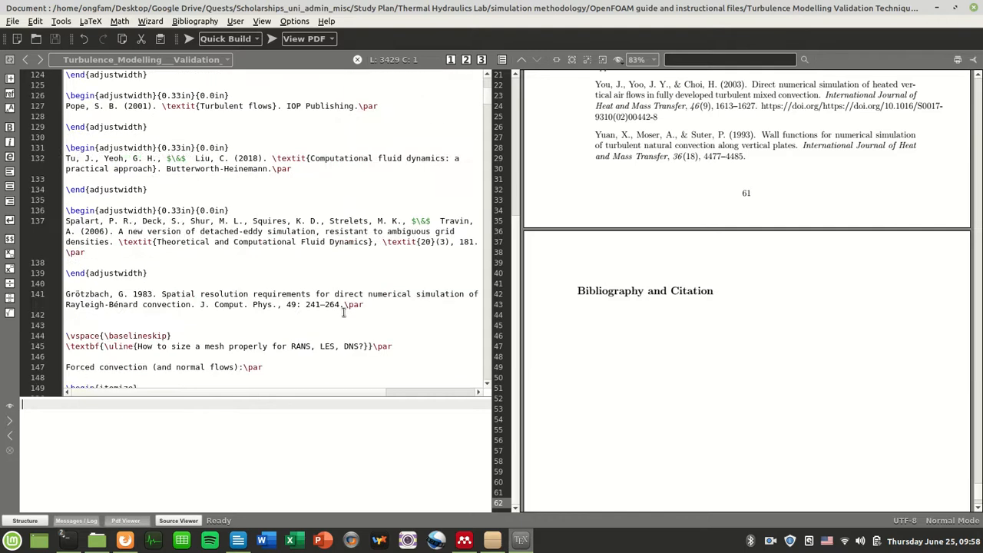
click(302, 296)
click(280, 248)
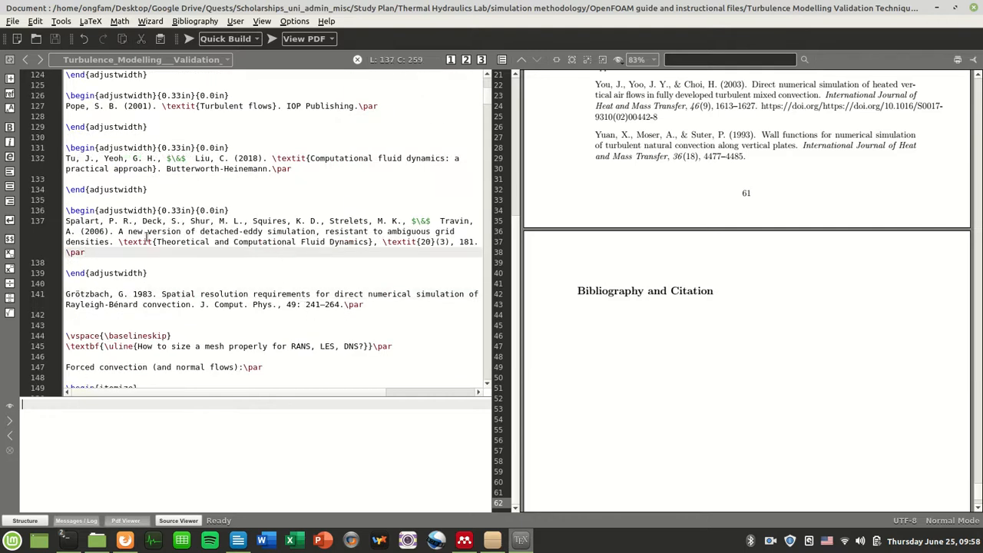
click(110, 231)
click(269, 38)
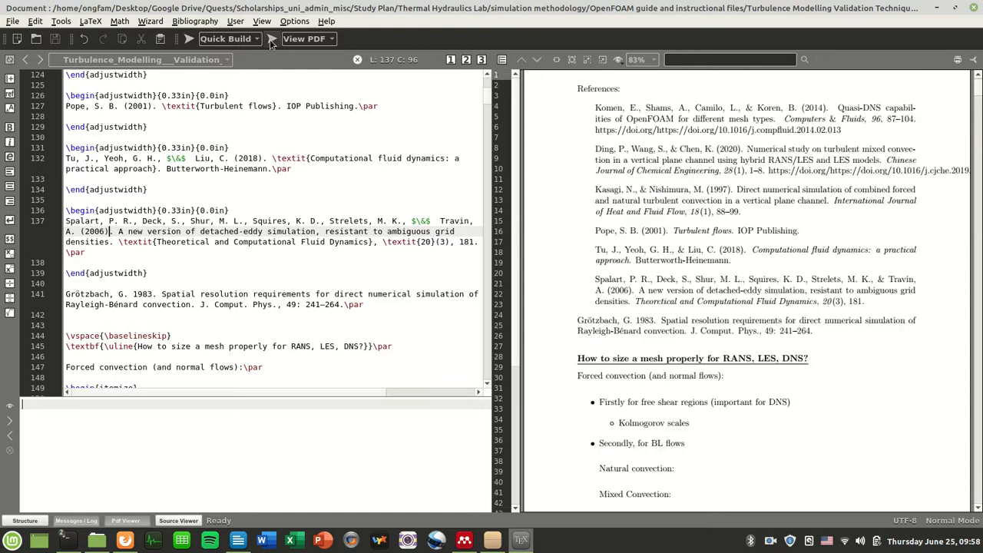
Look through the PDF from page 1 to page 6 for plain-text in-text citations.
scroll(158, 288, down, 5)
scroll(622, 346, down, 10)
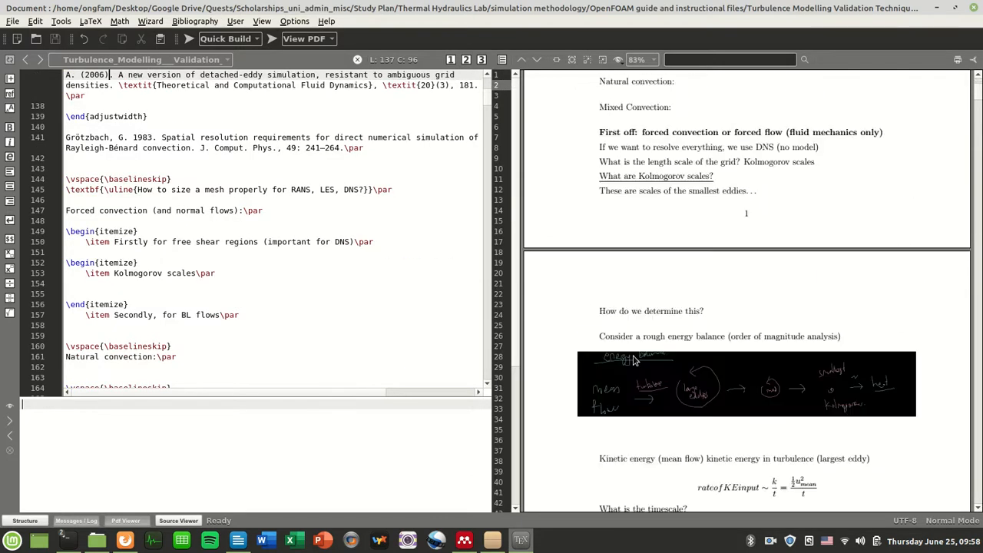
scroll(253, 273, down, 14)
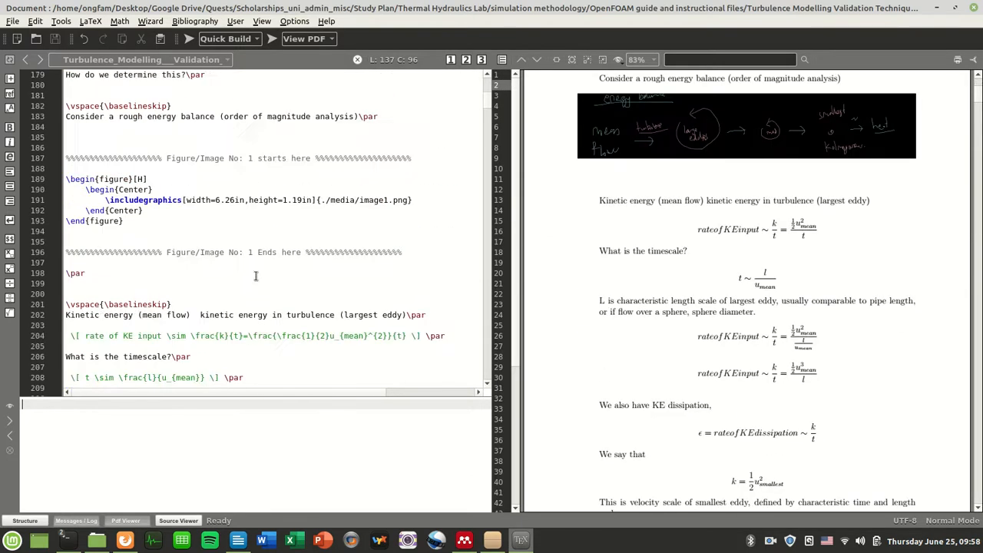
scroll(634, 386, down, 5)
scroll(634, 386, down, 20)
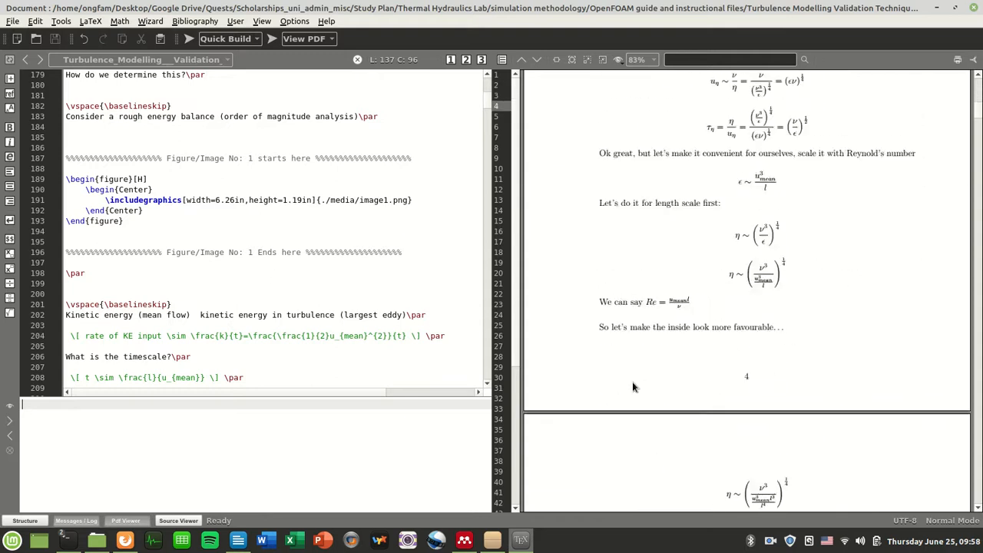
scroll(631, 386, up, 7)
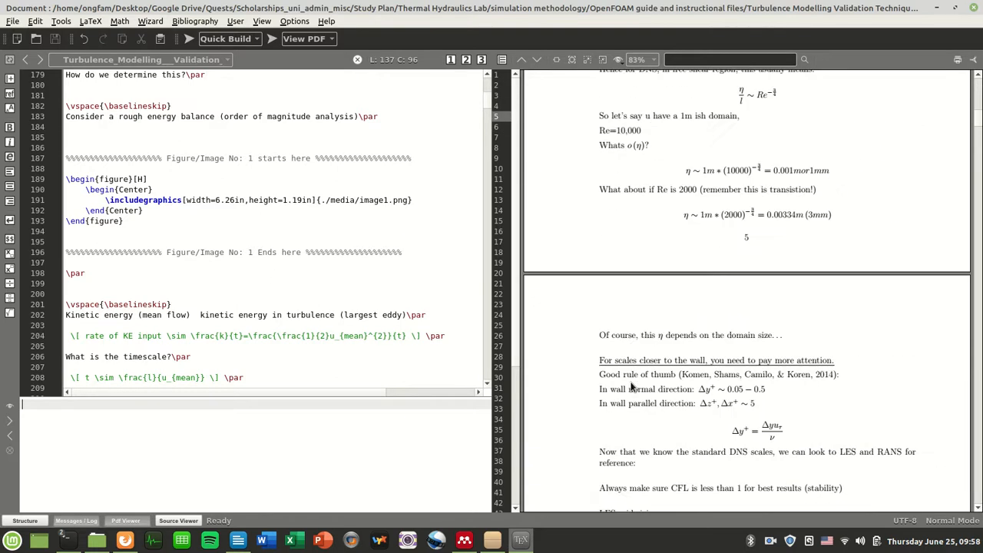
scroll(631, 388, down, 4)
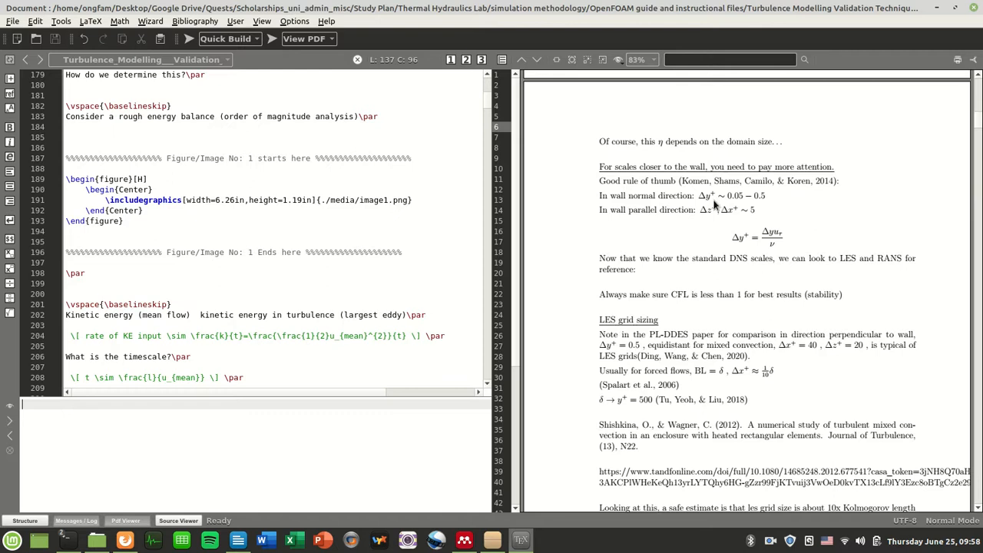
scroll(685, 185, down, 1)
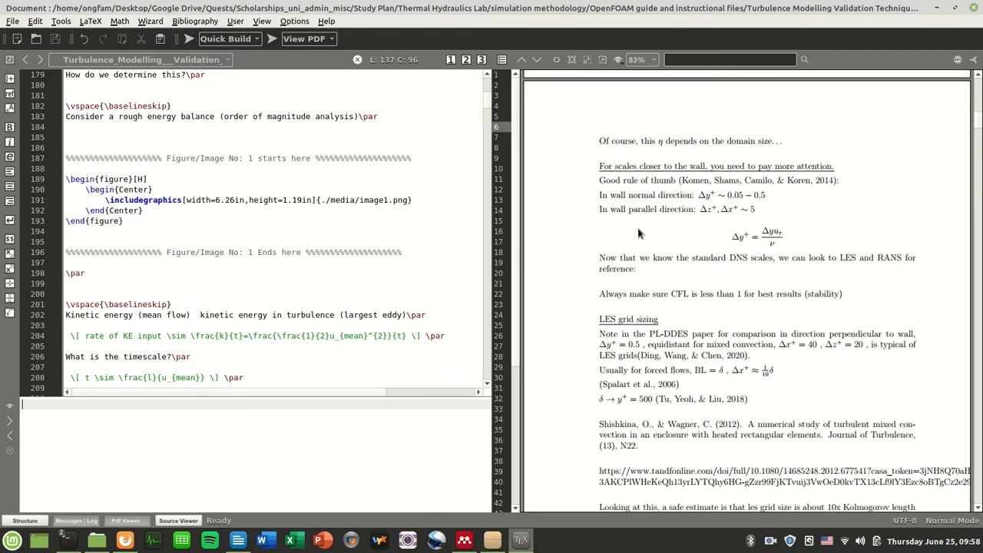
Find the 2014 "Good rule of thumb" citation in the source by searching for its first author's surname.
click(270, 225)
key(ctrl+f)
text(komen)
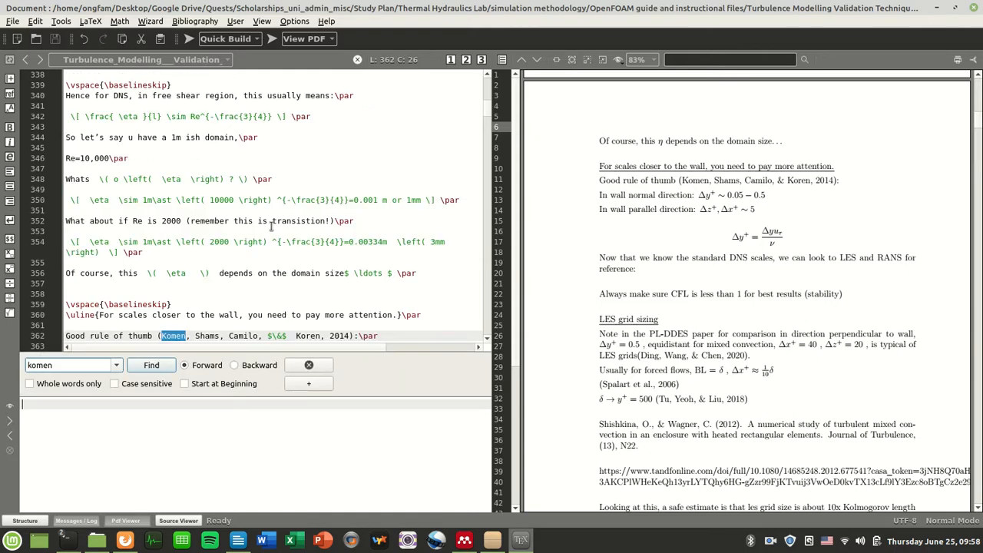
Close the search and locate the parenthesised plain-text citation in the "Good rule of thumb" line.
key(Escape)
scroll(272, 230, down, 1)
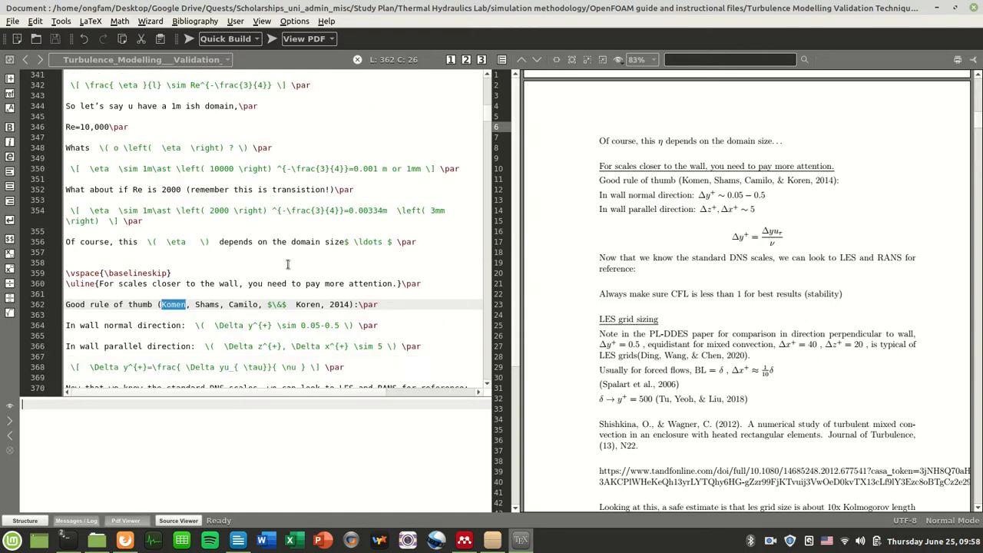
click(387, 310)
drag(353, 305, 158, 304)
click(198, 306)
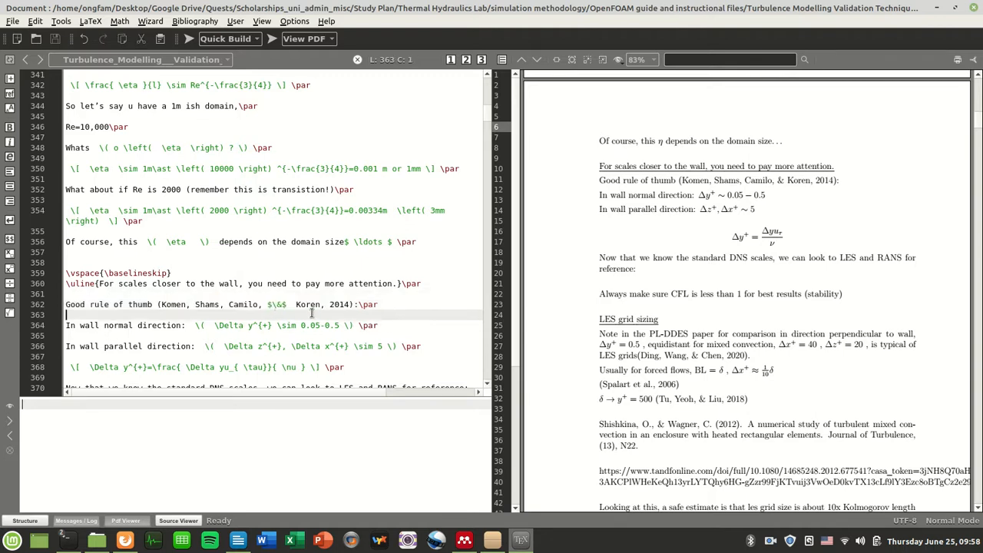
click(351, 305)
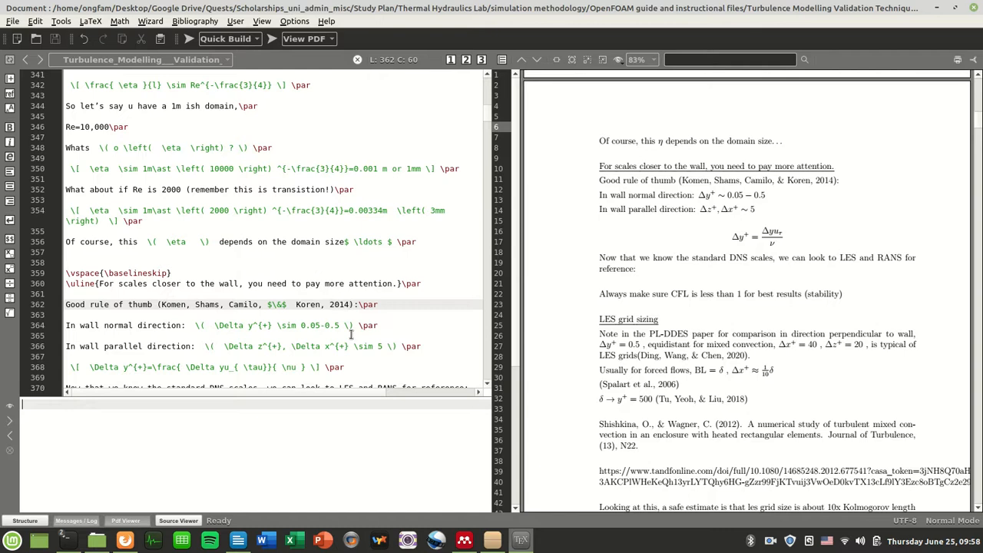
Try starting a \cite command at the end of the "Good rule of thumb" line, and remove it again.
key(Right)
key(Right)
key(Left)
key(Left)
key(End)
text(\)
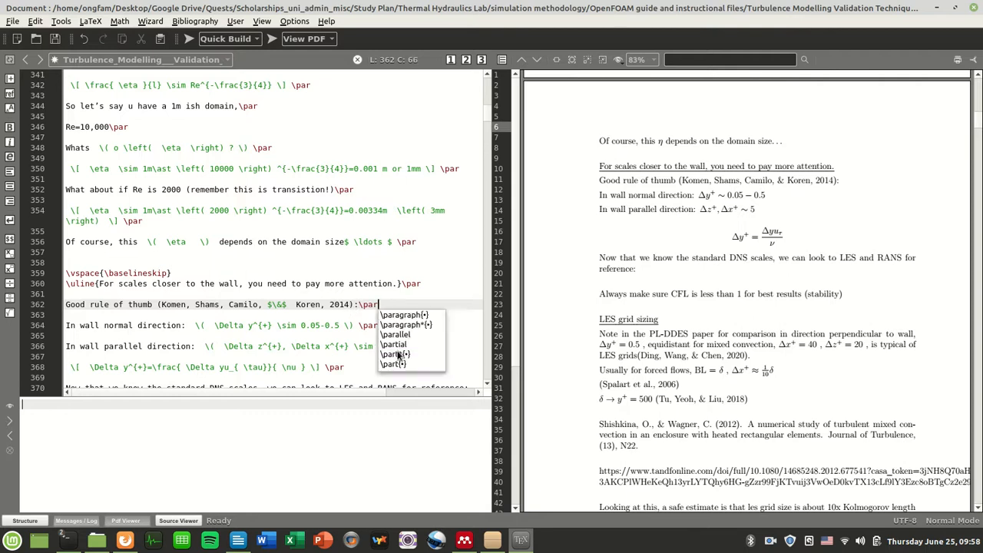
text(cite)
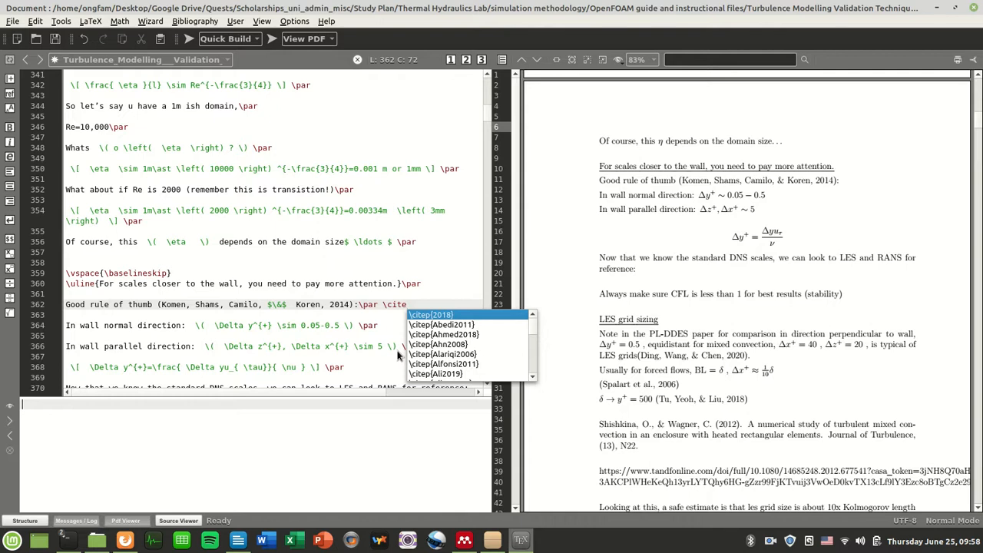
key(BackSpace)
key(BackSpace)
key(BackSpace)
key(BackSpace)
key(BackSpace)
key(BackSpace)
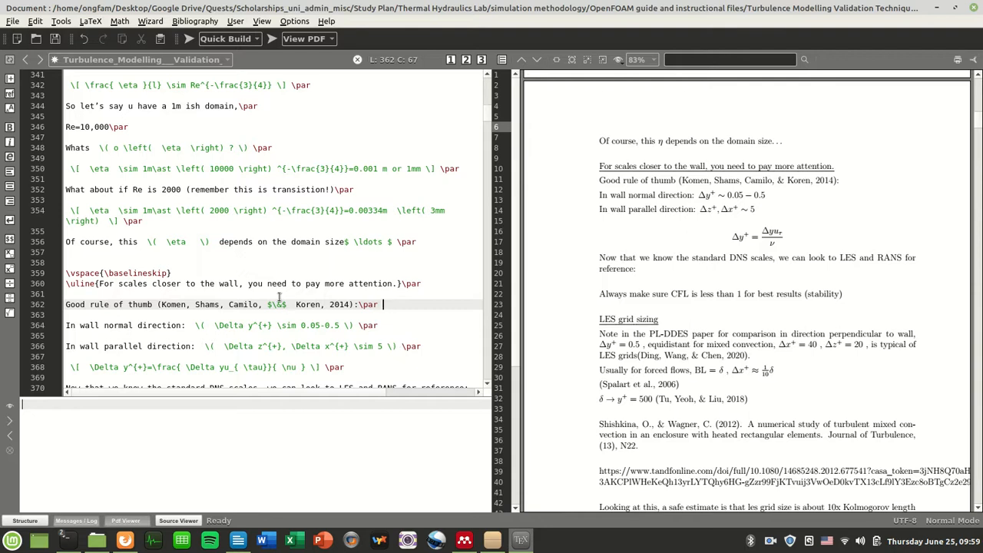
Start a \cite command after the 2014 citation to browse the suggested citation keys, and delete it.
triple_click(236, 305)
click(261, 306)
drag(159, 307, 297, 303)
click(422, 301)
text(\cite)
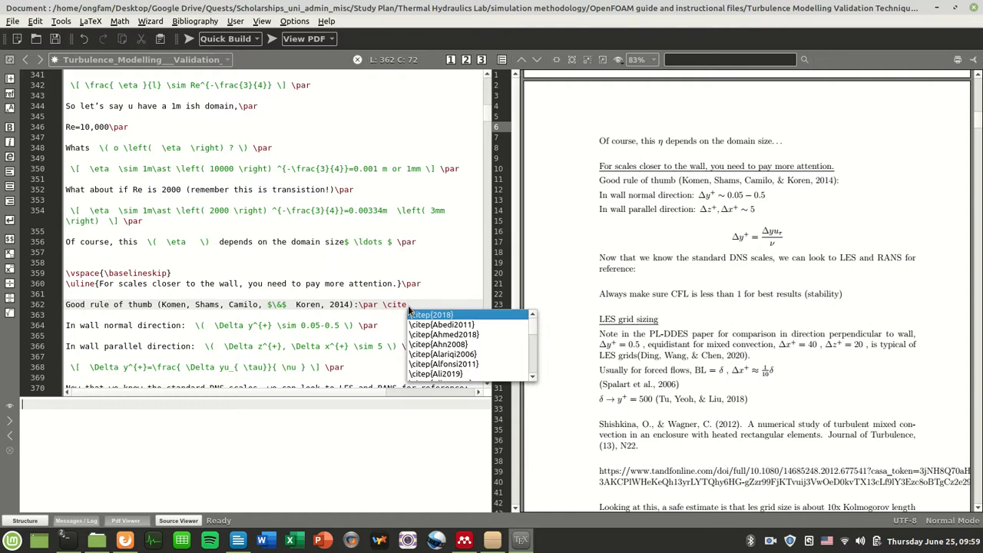
scroll(469, 346, down, 10)
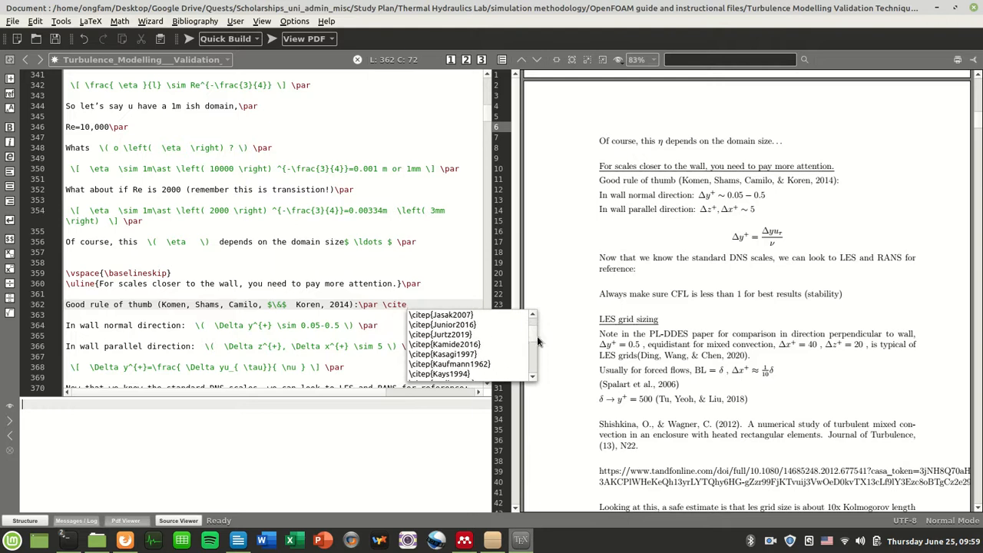
key(Escape)
drag(406, 304, 387, 304)
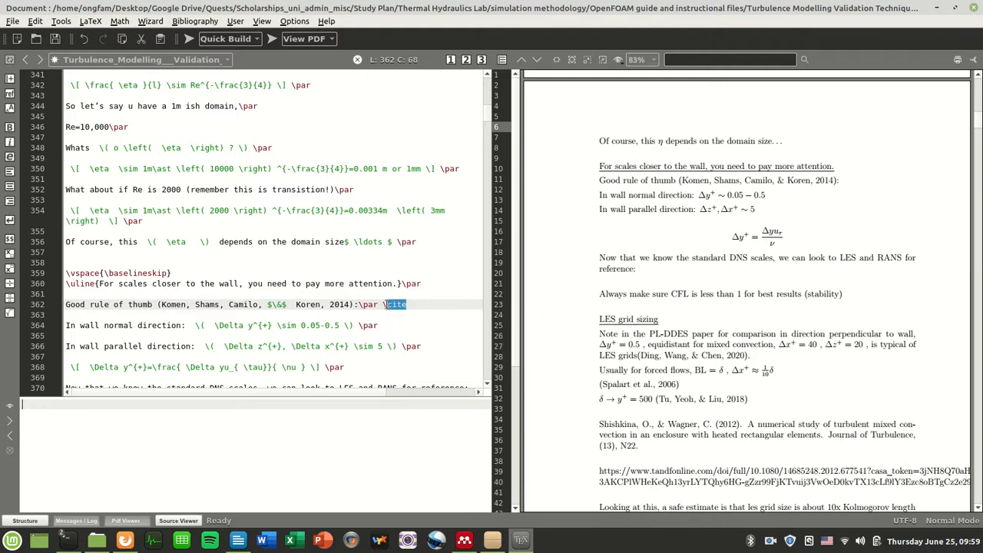
key(BackSpace)
key(BackSpace)
View the entries in bibliography.bib and return to the Turbulence Modelling .tex source.
click(221, 61)
click(185, 46)
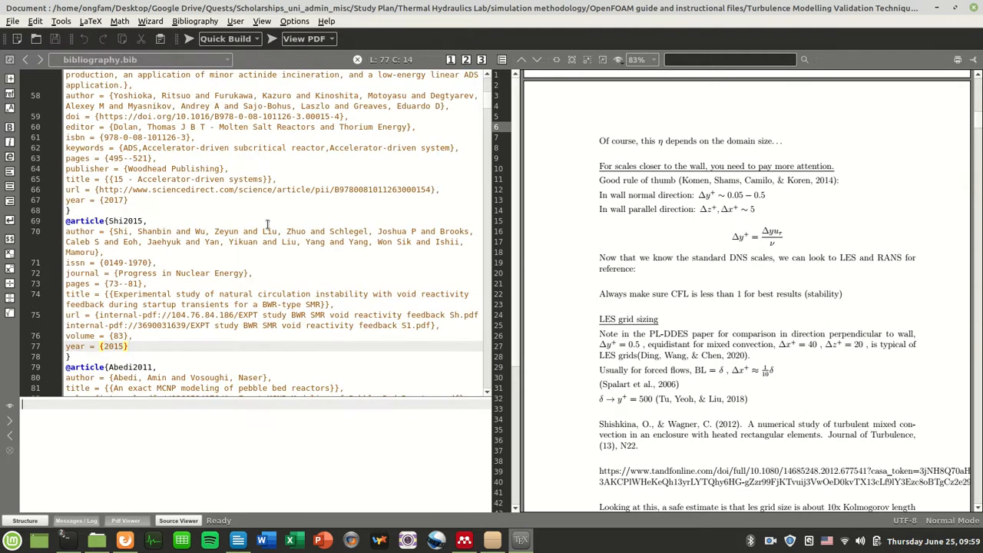
click(164, 63)
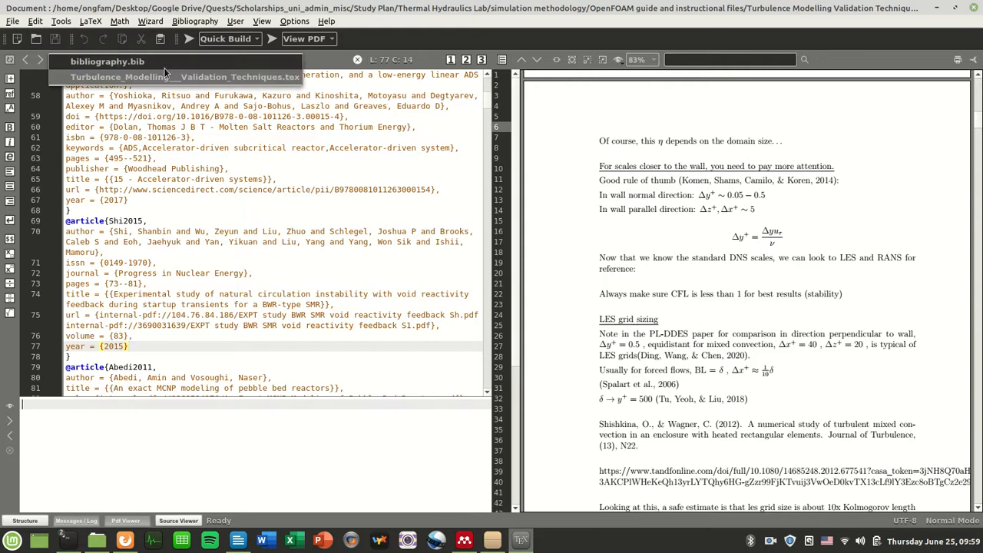
click(164, 78)
click(278, 253)
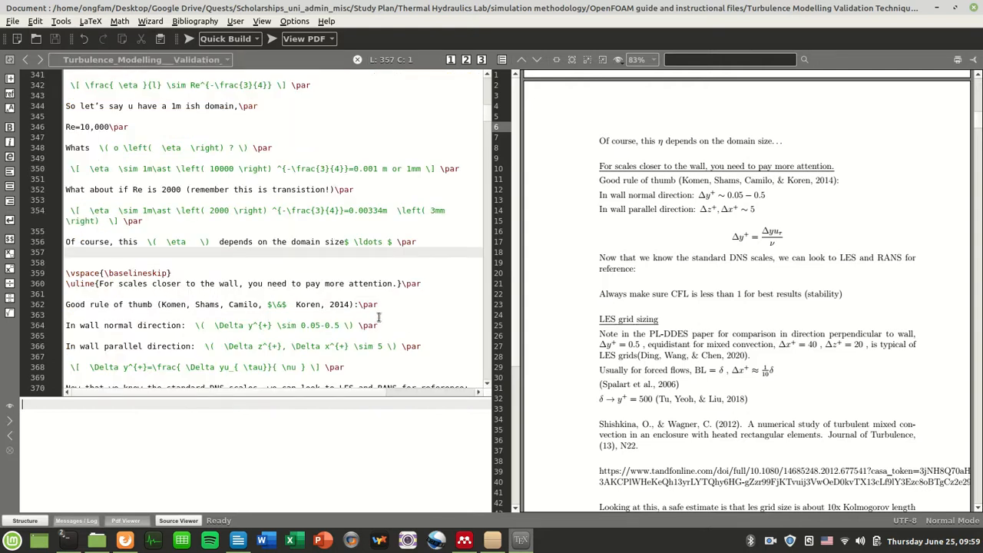
Check the properties of bibliography.bib in the file manager's Turbulence Modelling Validation Techniques folder.
click(97, 540)
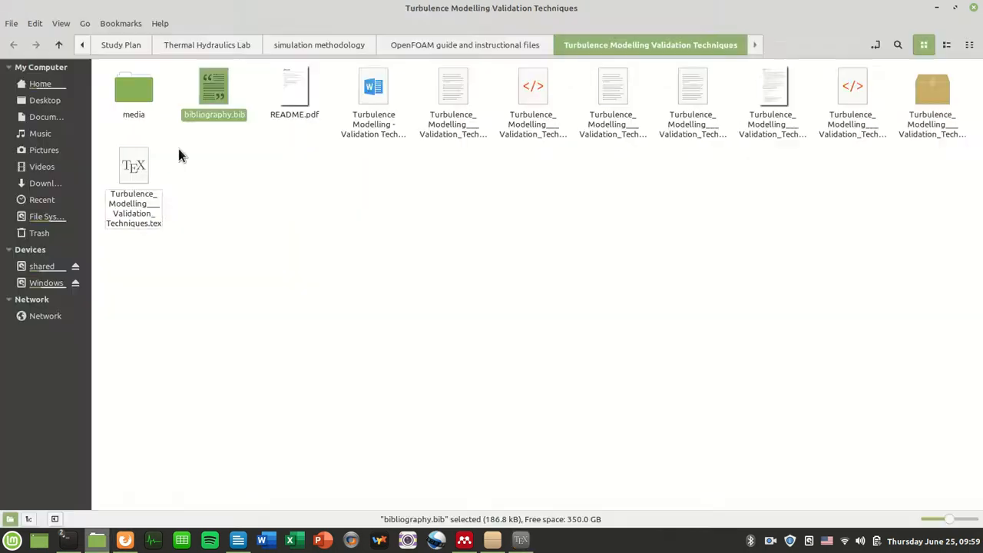
right_click(200, 84)
click(179, 125)
right_click(200, 92)
right_click(216, 76)
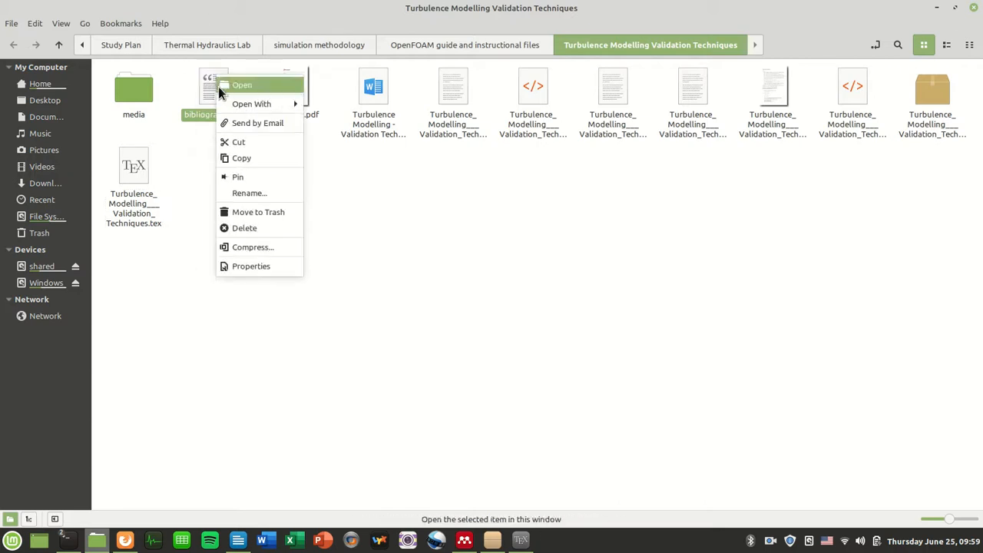
click(235, 265)
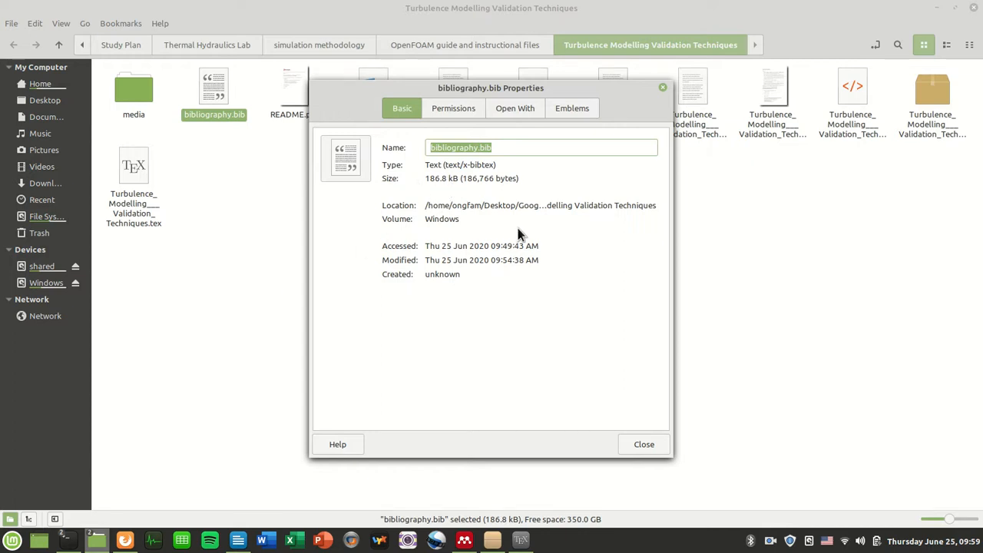
click(663, 87)
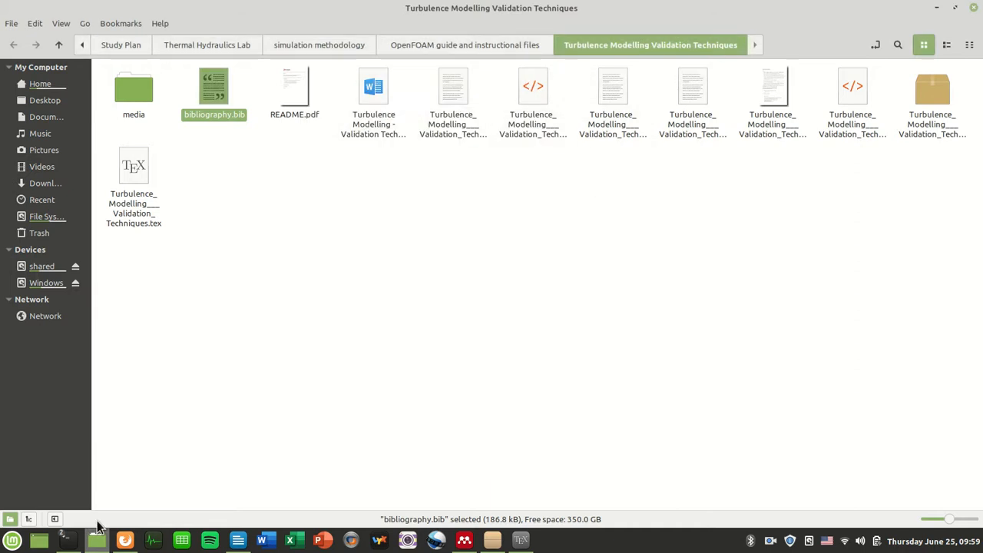
Consult the BibLaTeX setup and citation style notes in the LibreOffice Writer document, and return to Texmaker.
mouse_move(102, 542)
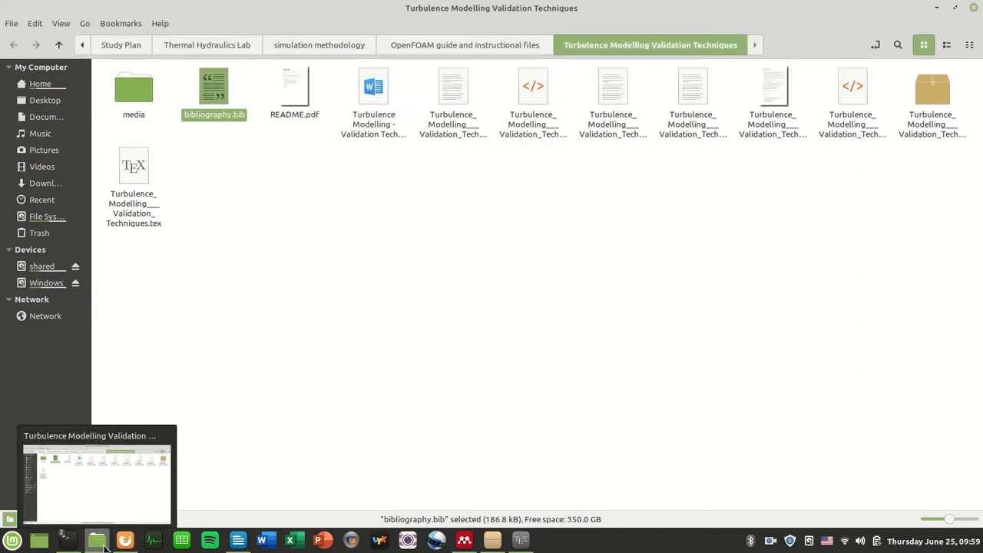
click(124, 541)
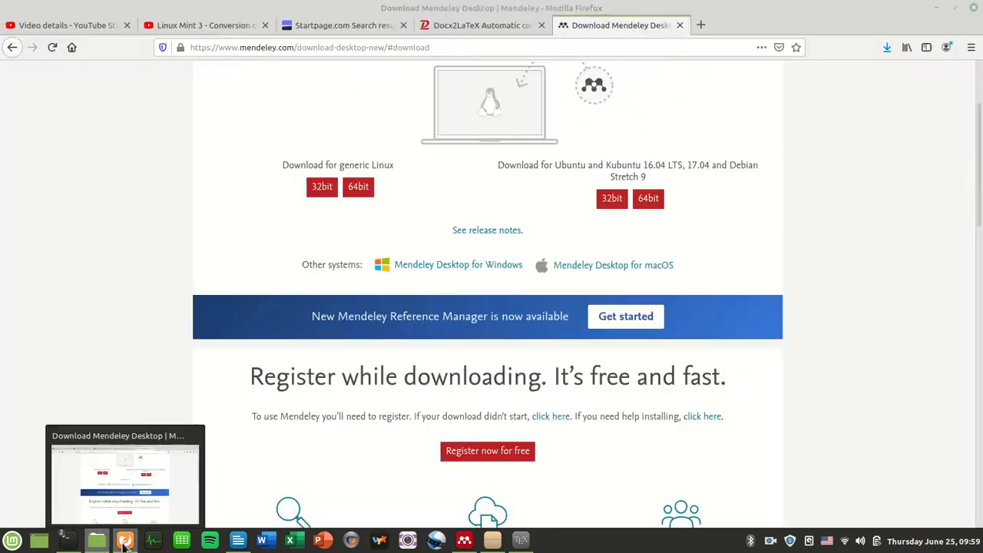
click(521, 540)
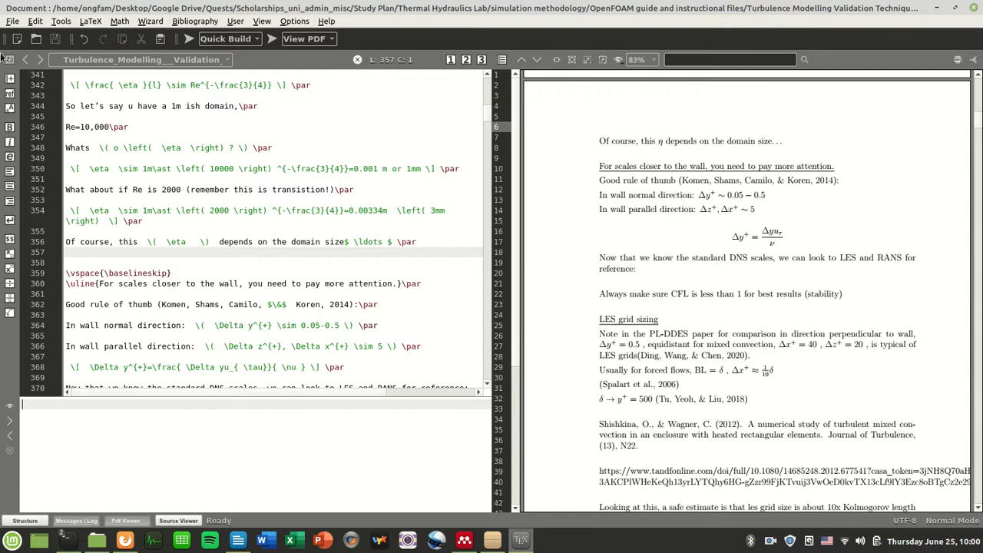
click(12, 21)
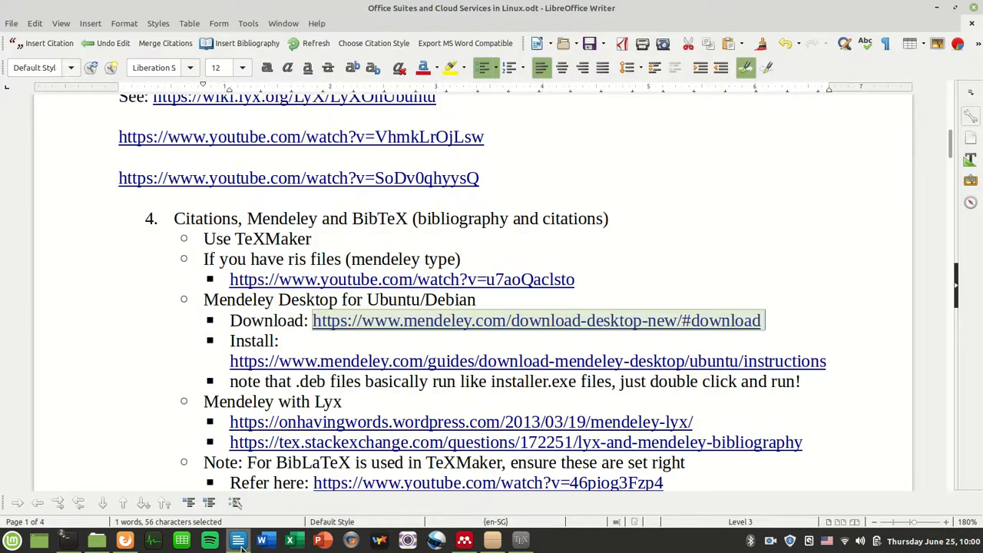
scroll(389, 382, down, 8)
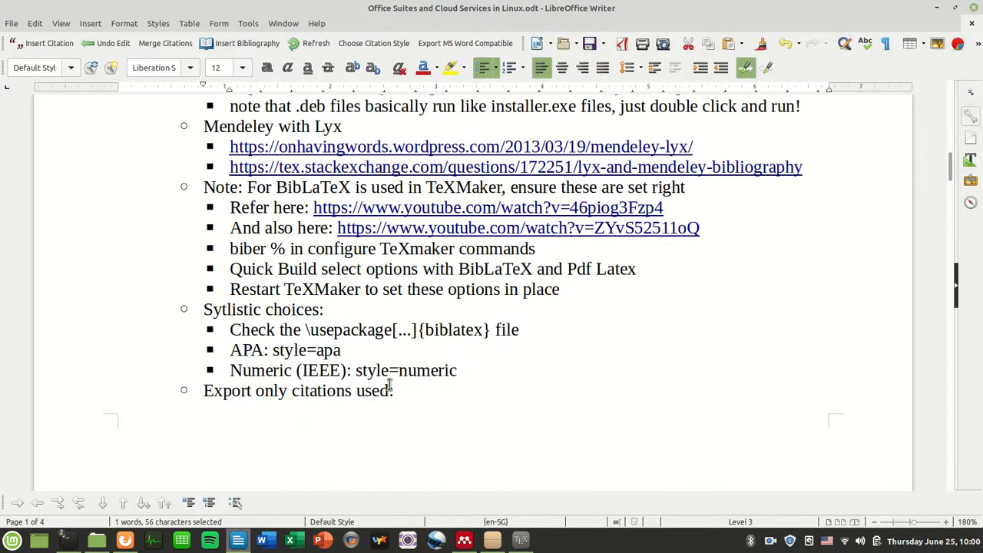
scroll(389, 383, up, 3)
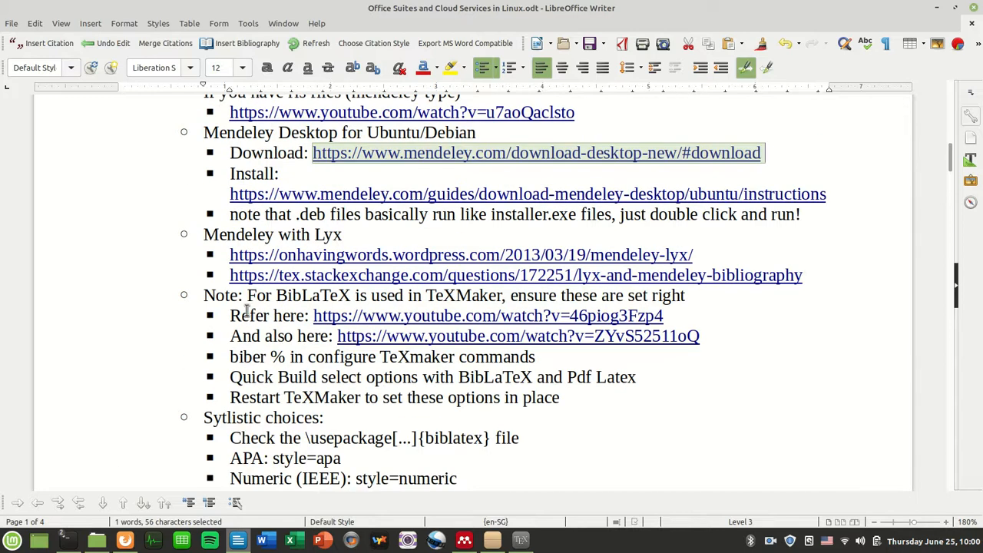
click(124, 540)
click(520, 539)
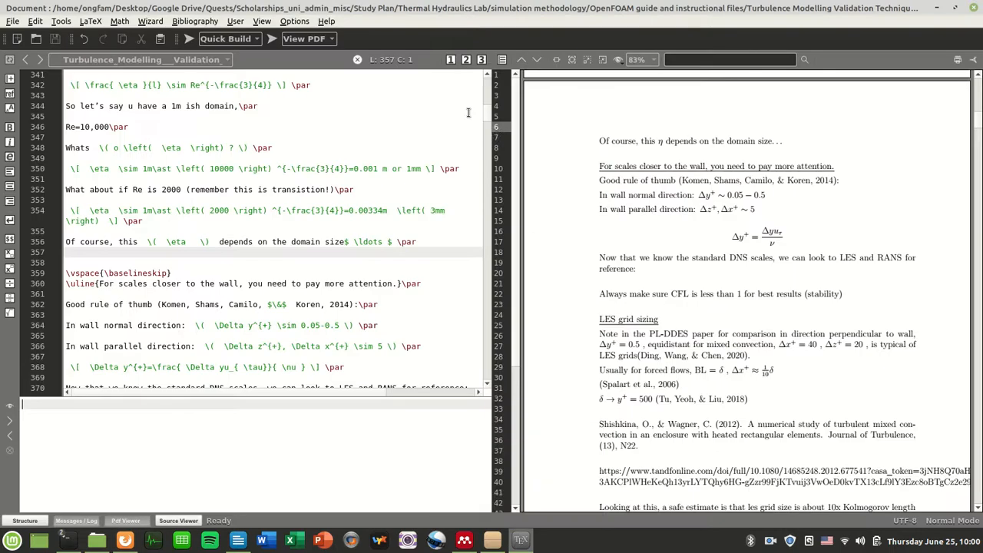
Examine the biblatex package options and the \addbibresource{bibliography.bib} command in the source preamble.
drag(489, 93, 489, 83)
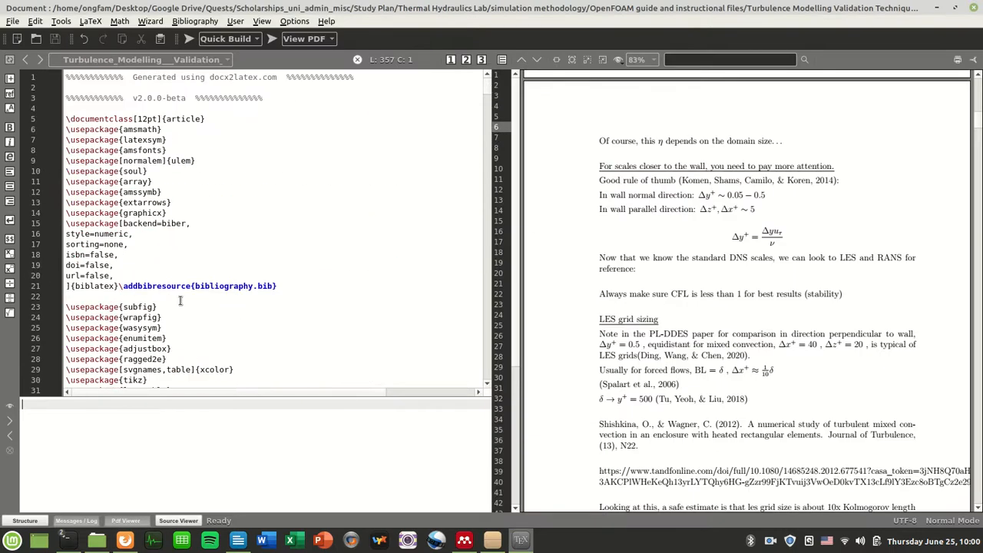
scroll(182, 301, down, 1)
drag(295, 254, 65, 188)
click(228, 314)
drag(278, 252, 144, 240)
drag(90, 202, 66, 201)
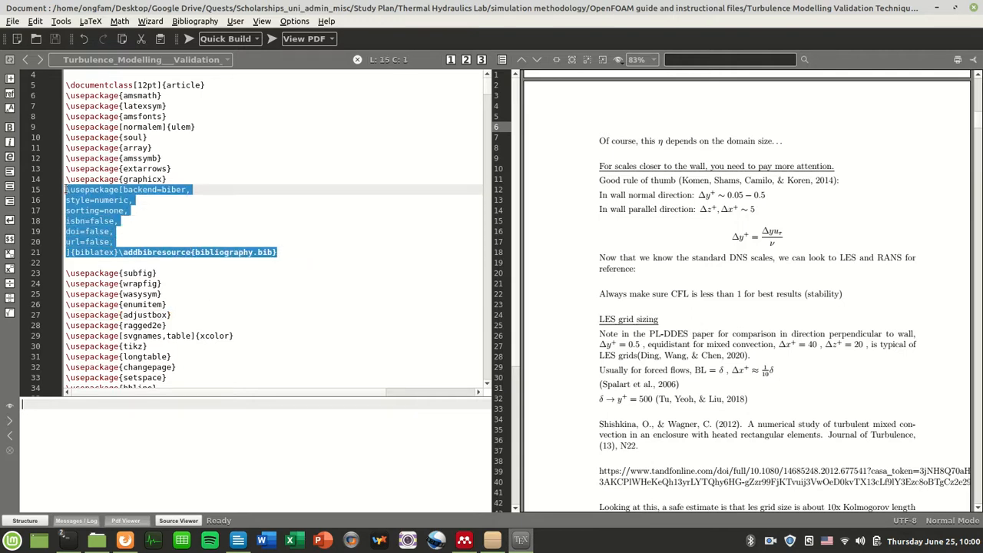
click(132, 252)
drag(75, 252, 115, 252)
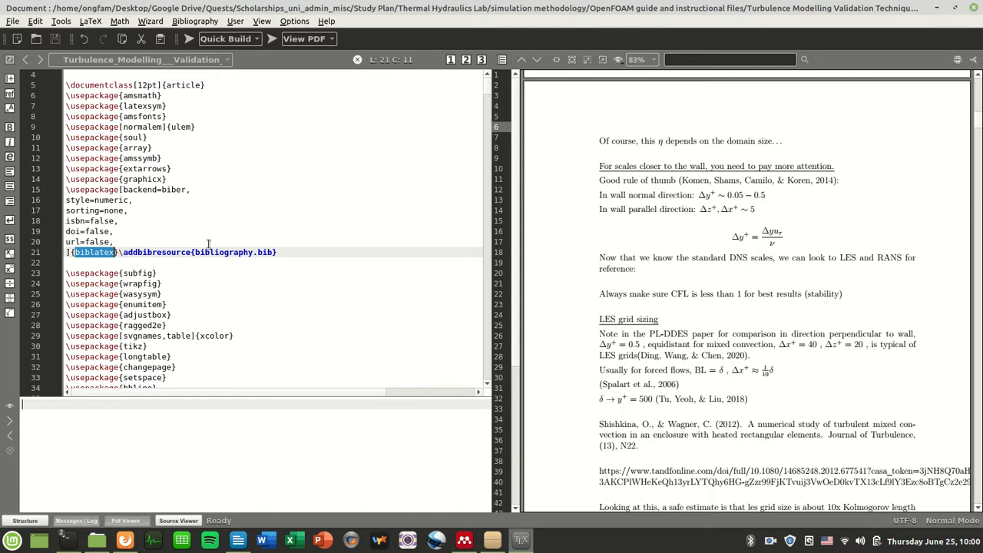
Look through the \documentclass line and the other \usepackage lines around the biblatex block in the preamble.
drag(215, 201, 112, 107)
click(185, 201)
drag(204, 182, 129, 129)
click(221, 244)
scroll(241, 299, up, 1)
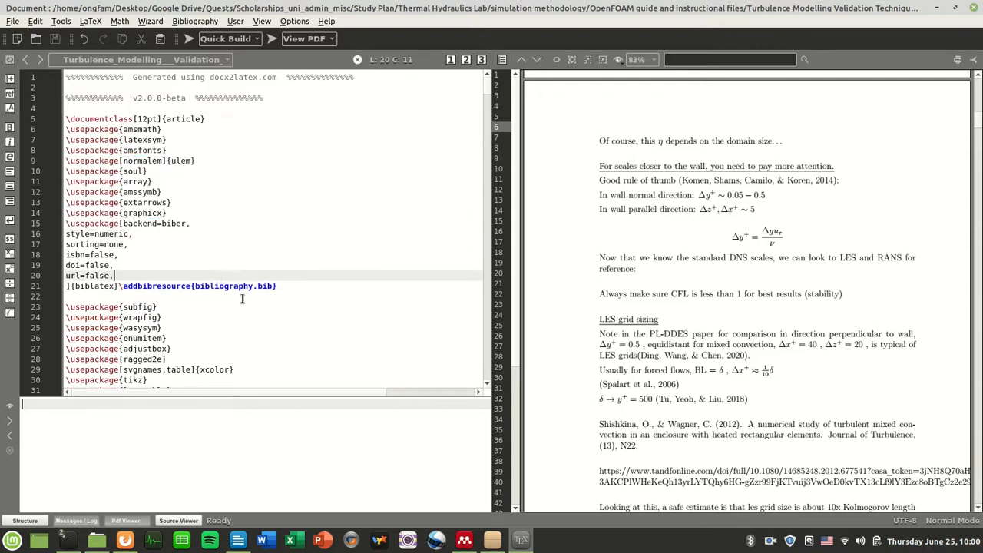
scroll(246, 327, down, 7)
scroll(251, 343, down, 7)
scroll(251, 342, up, 14)
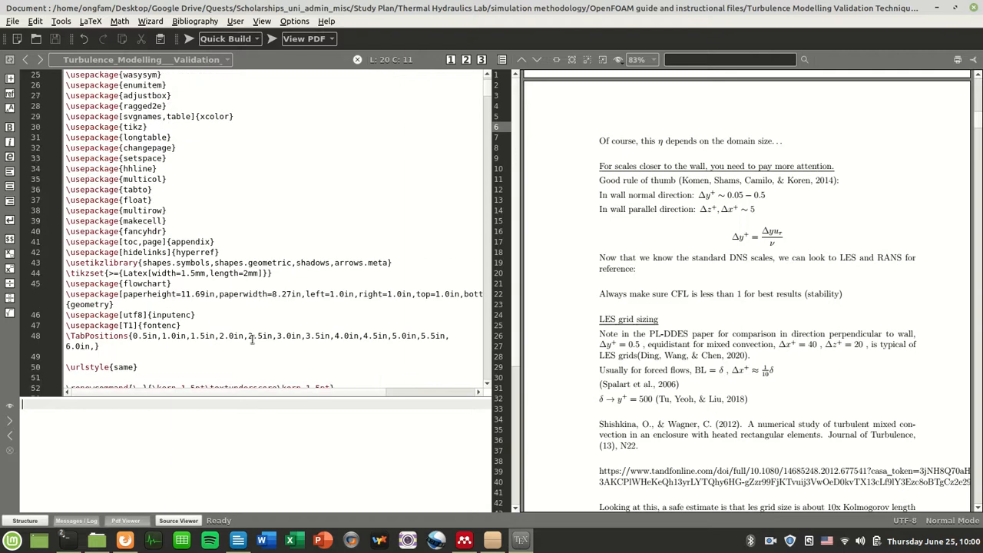
drag(203, 228, 140, 139)
drag(186, 207, 76, 119)
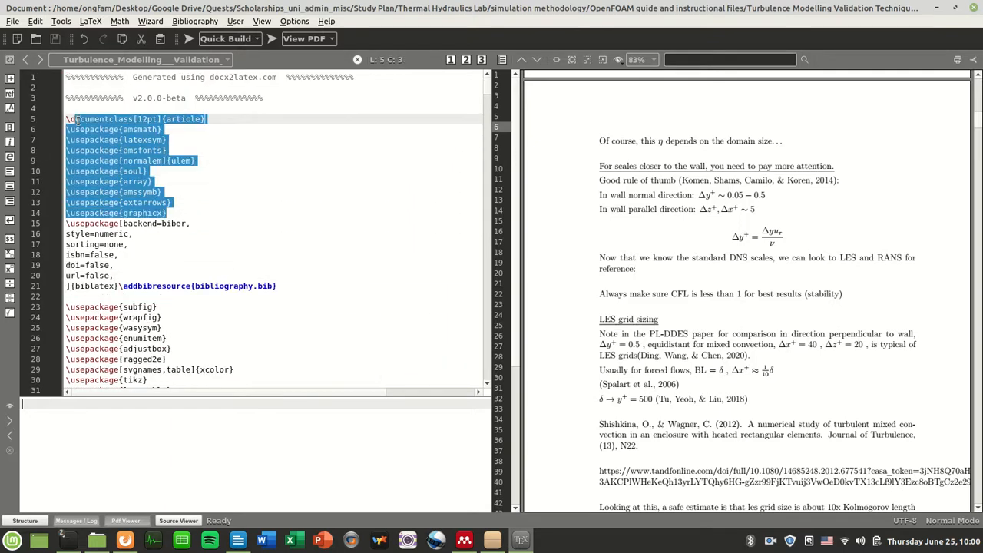
click(173, 200)
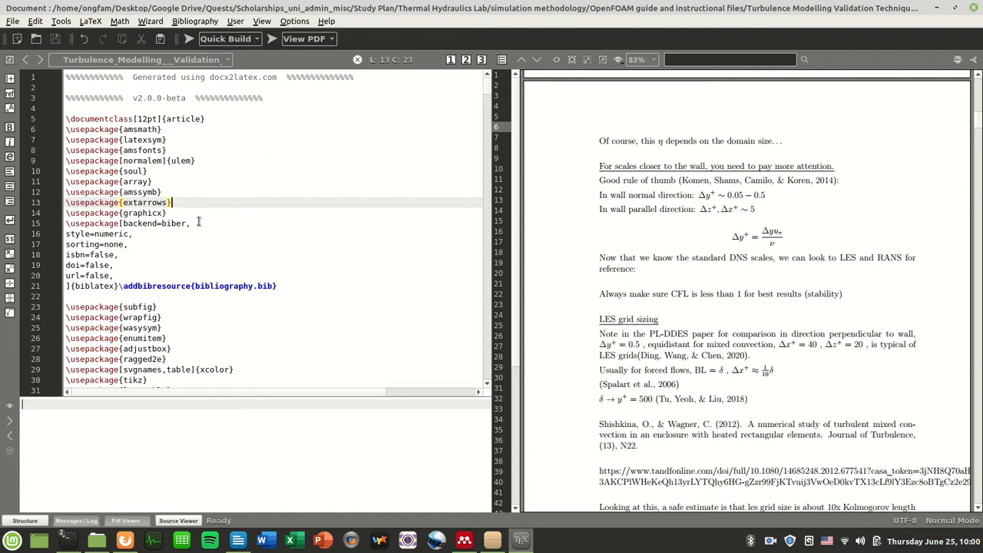
drag(190, 215, 80, 119)
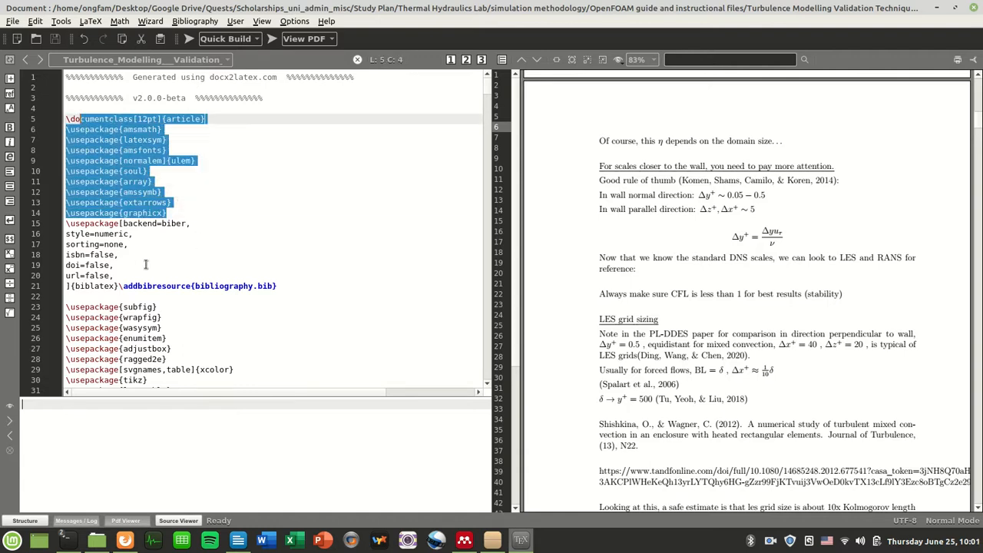
click(204, 344)
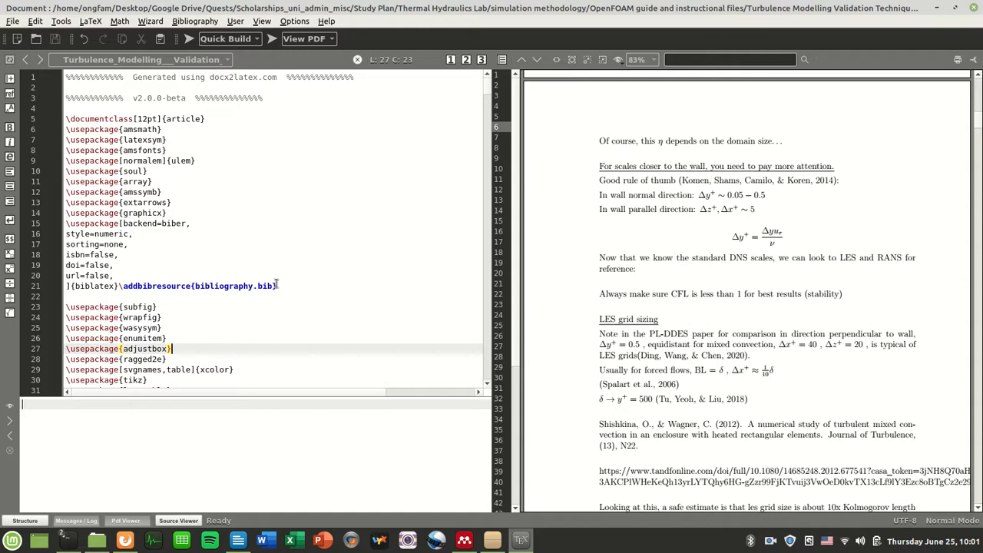
Highlight the whole biblatex block from \usepackage to \addbibresource, and its backend=biber option.
drag(292, 289, 66, 224)
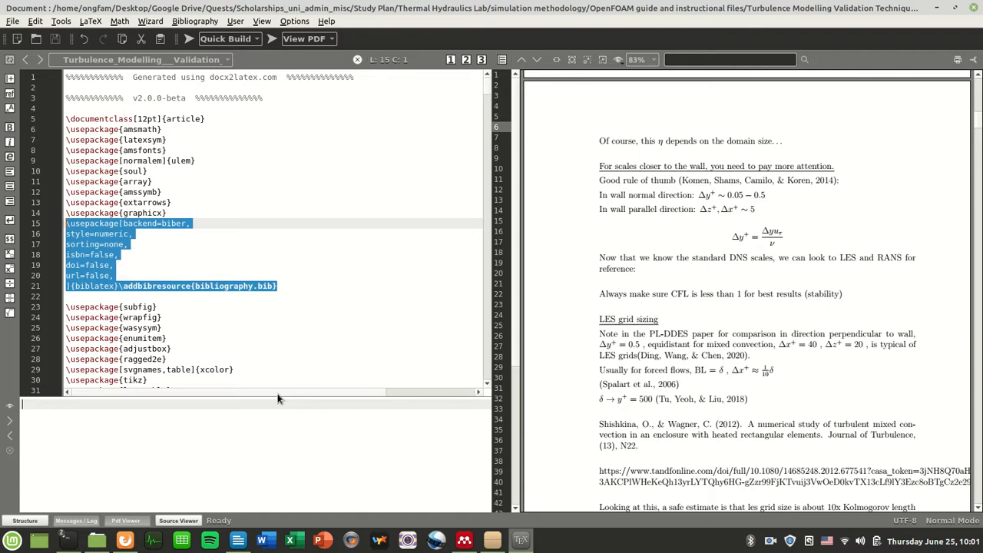
click(305, 268)
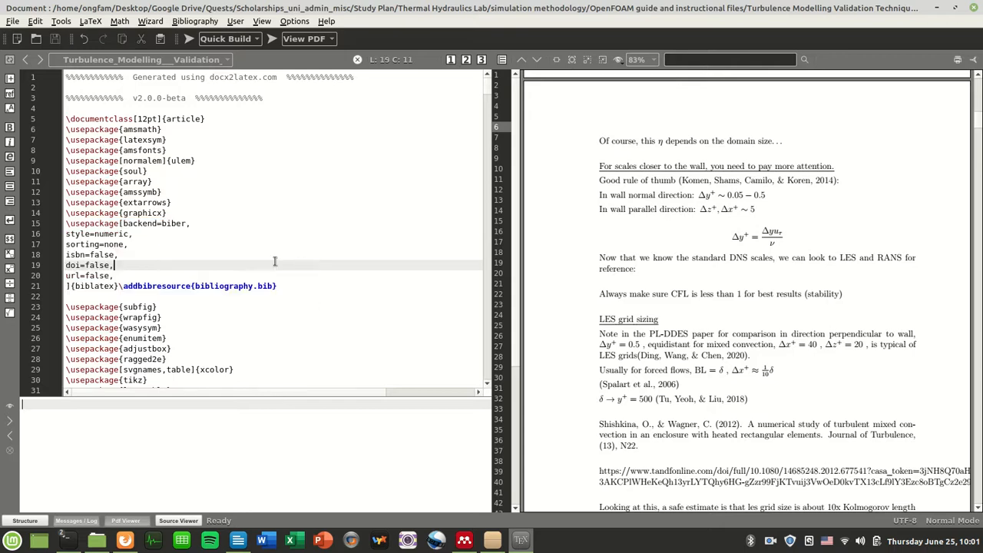
drag(66, 222, 185, 222)
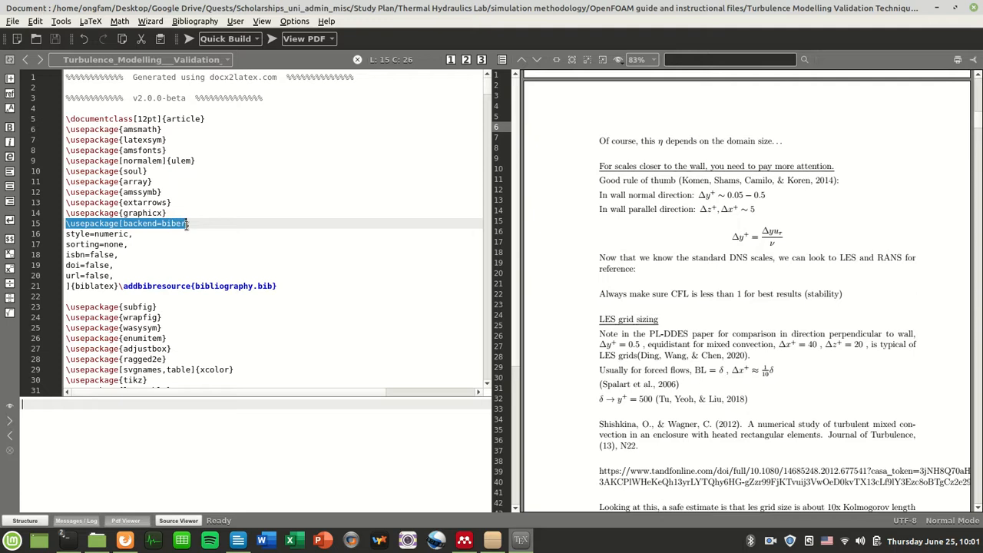
Highlight the whole biblatex package block in the preamble and its backend=biber option.
click(185, 222)
drag(115, 286, 74, 285)
click(189, 255)
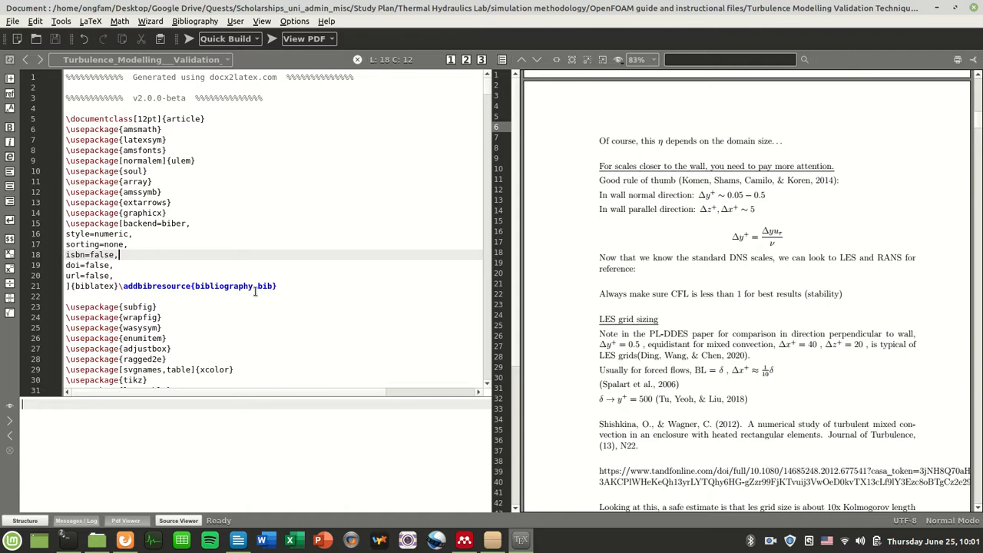
drag(288, 288, 71, 223)
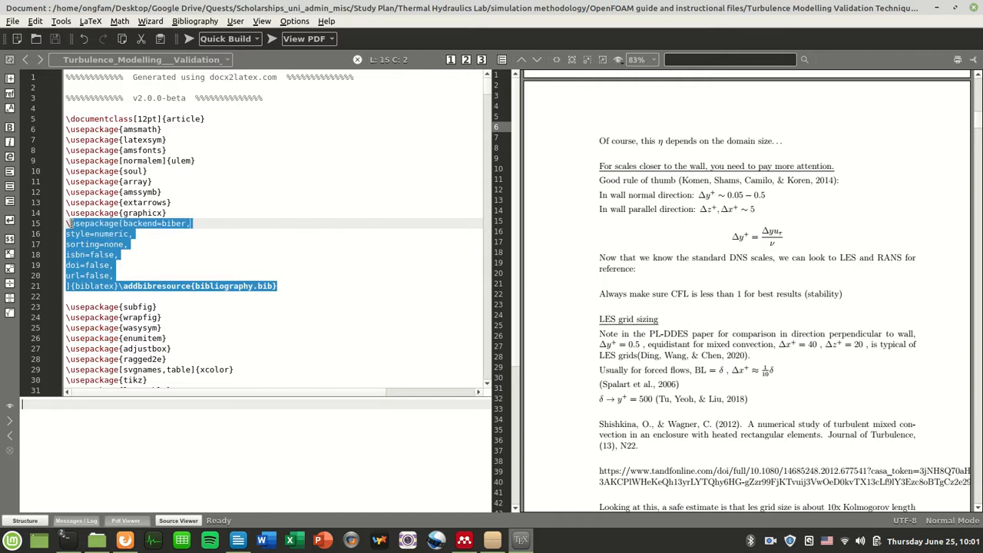
click(118, 255)
drag(162, 224, 188, 223)
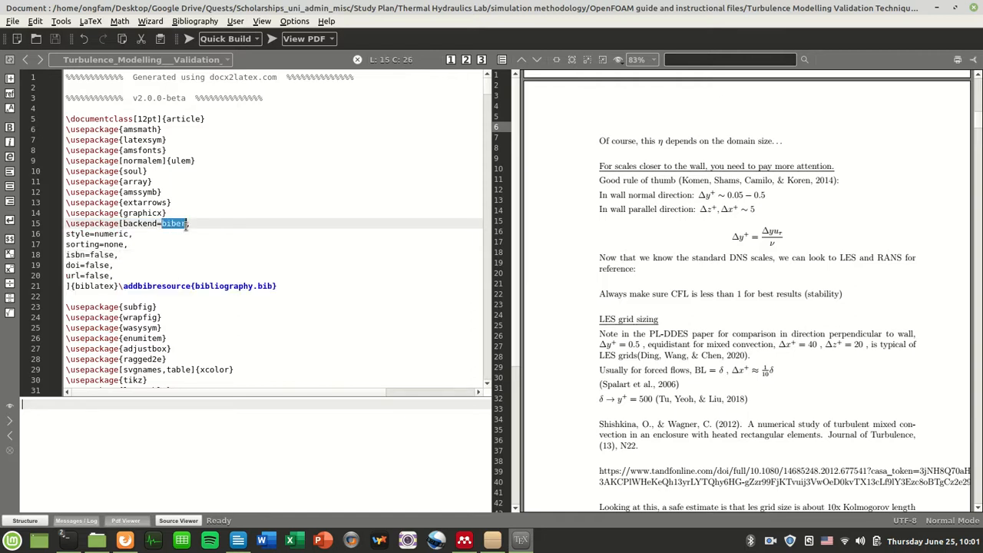
click(180, 299)
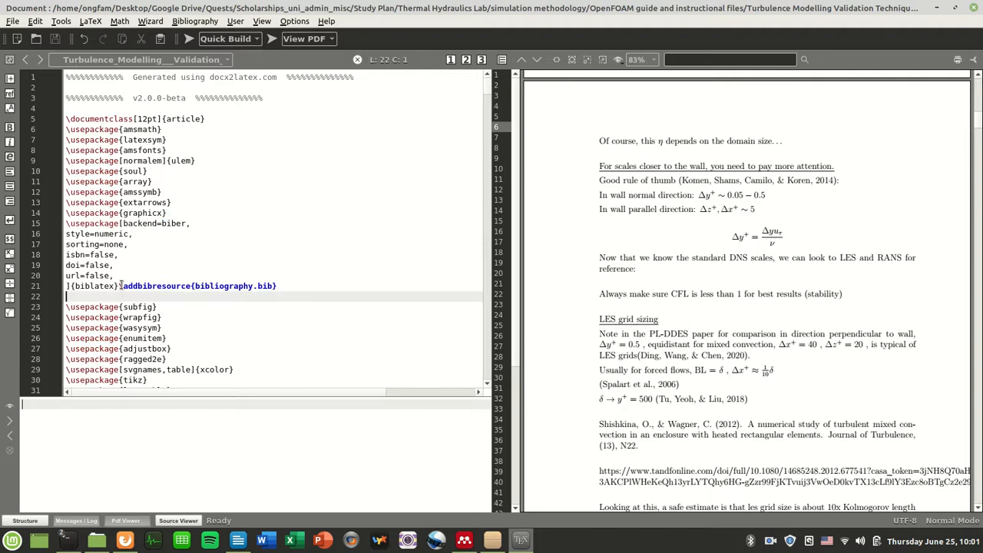
drag(67, 286, 184, 222)
click(133, 245)
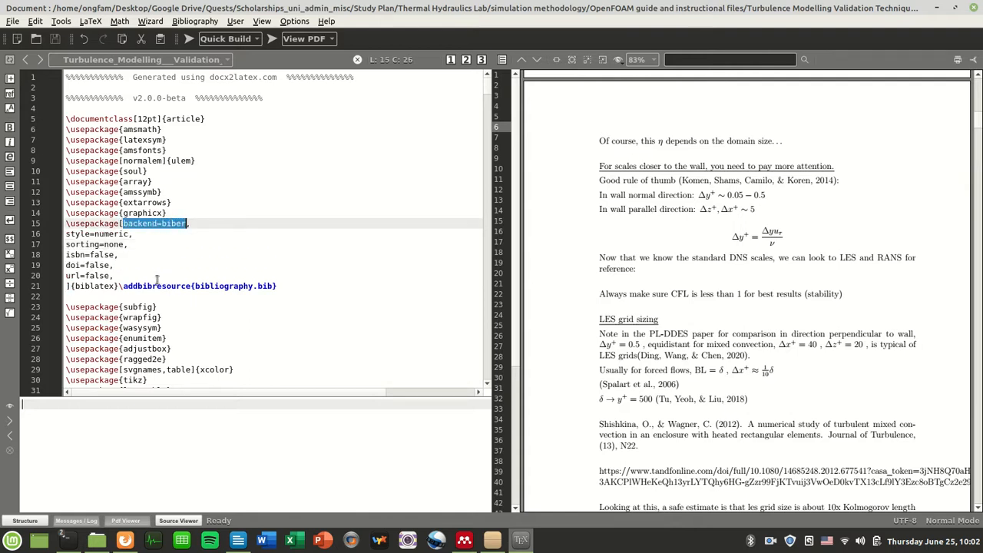
Highlight the style=numeric option, the sorting, isbn, doi and url options, and the biblatex package name.
drag(128, 233, 66, 235)
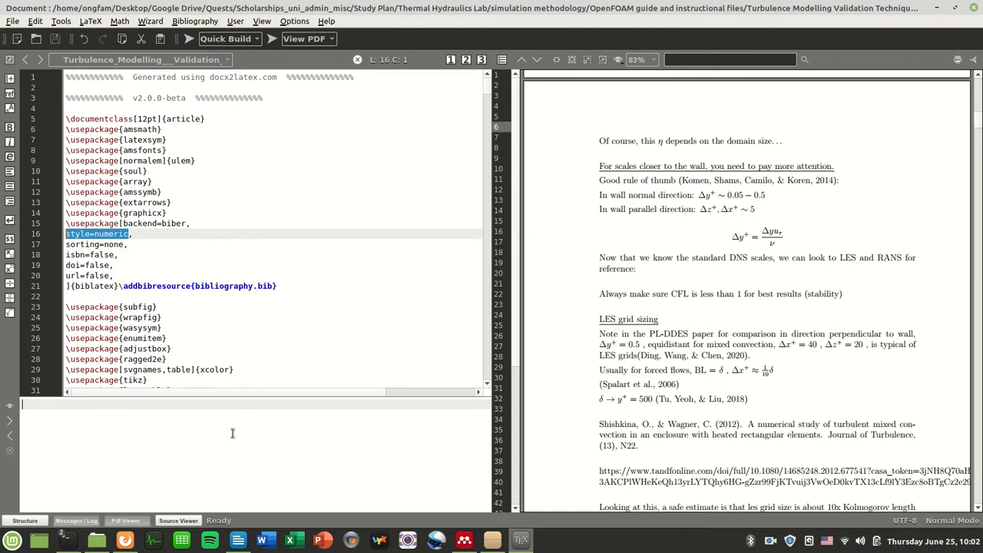
drag(113, 275, 65, 242)
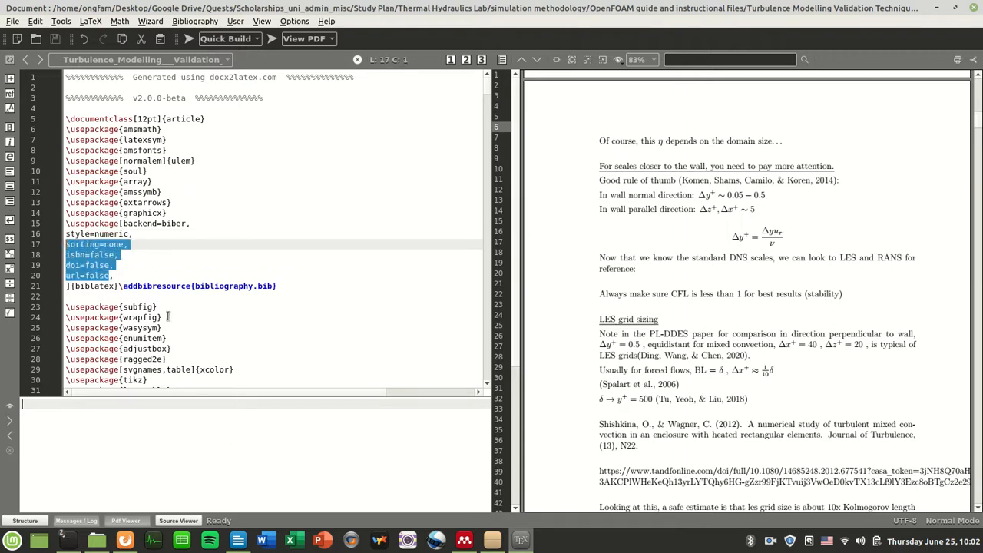
click(108, 289)
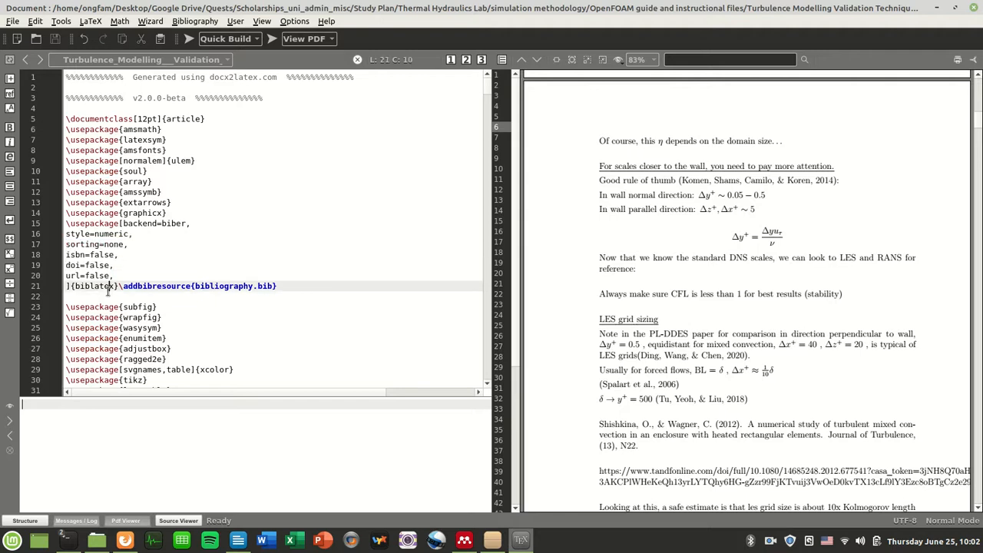
drag(75, 288, 115, 289)
click(170, 321)
Highlight the \addbibresource command and its bibliography.bib file name in the preamble.
drag(123, 285, 192, 288)
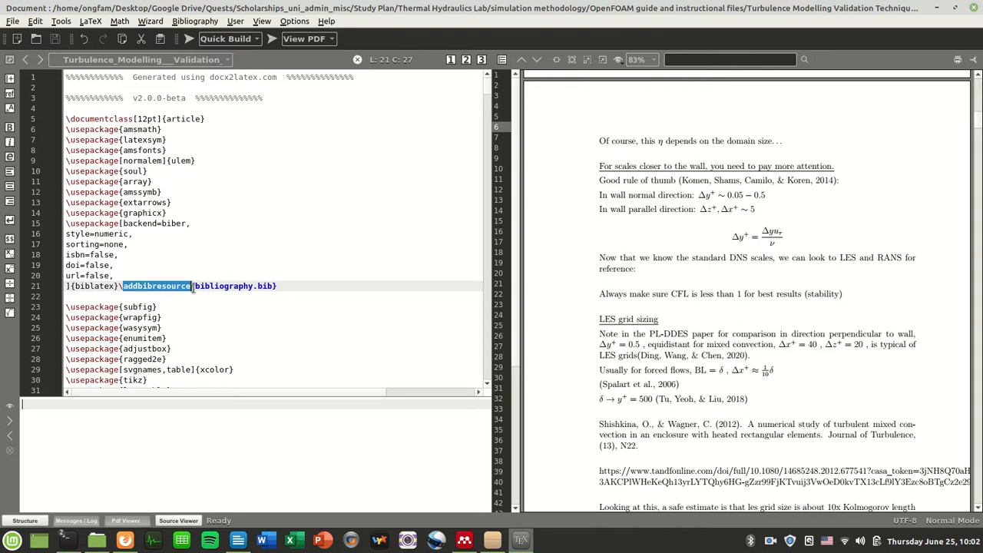
click(191, 287)
drag(195, 286, 273, 287)
click(259, 319)
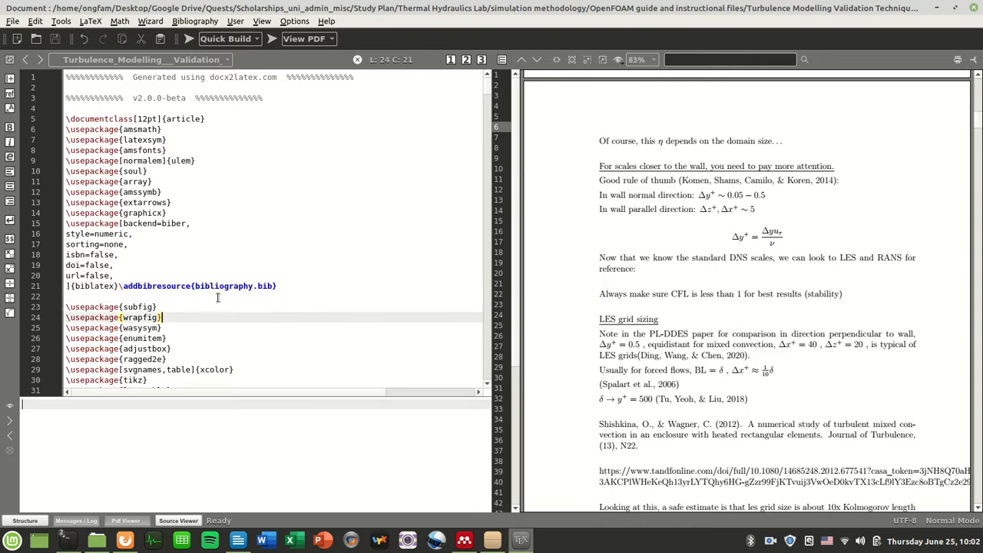
mouse_move(191, 286)
mouse_down()
mouse_move(277, 286)
mouse_move(198, 289)
mouse_up()
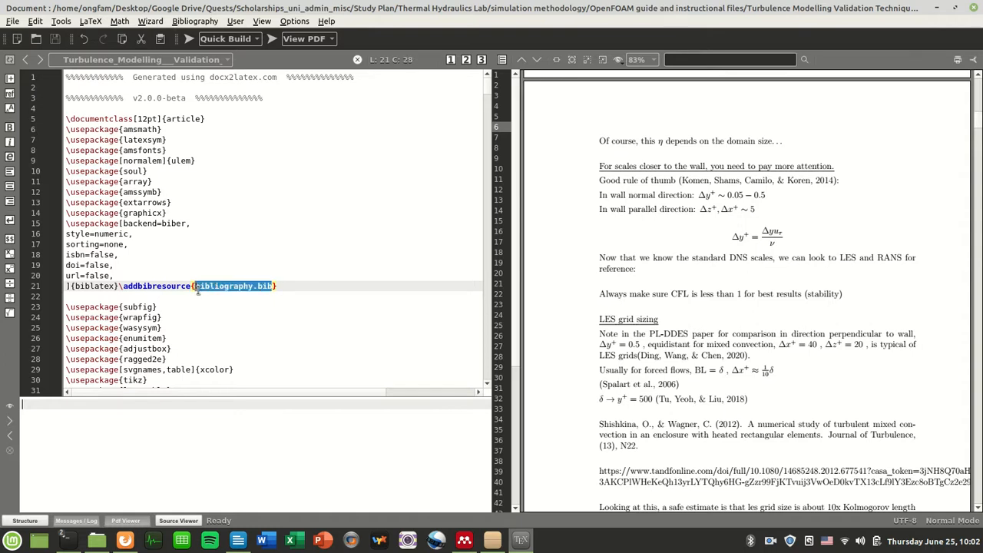
Check in the file manager that bibliography.bib sits in the same folder as the .tex file, and return to Texmaker.
click(98, 541)
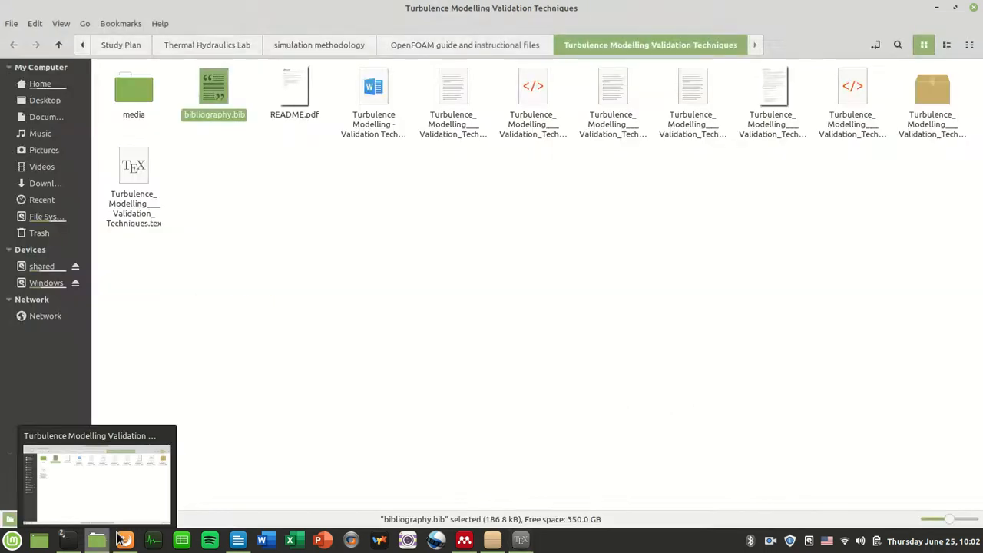
click(422, 285)
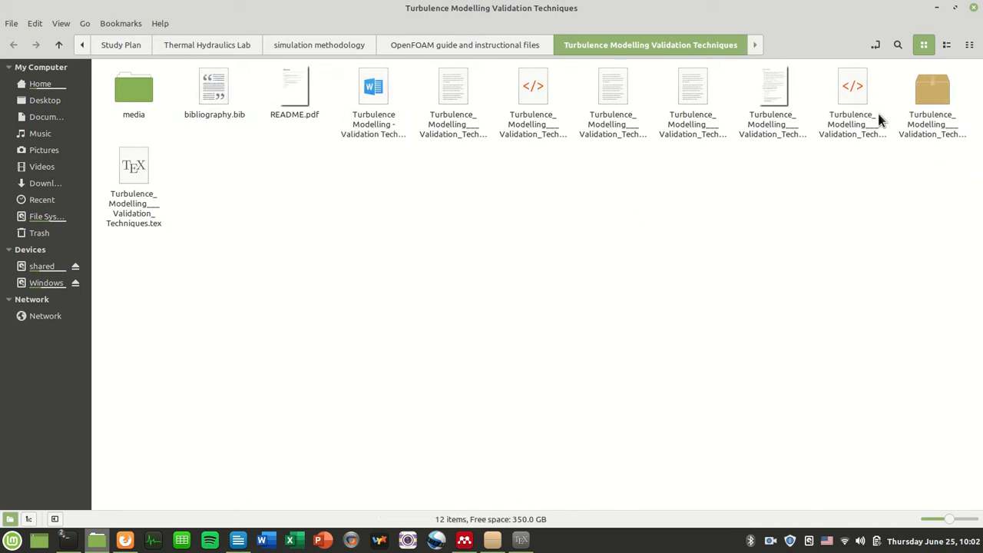
click(142, 173)
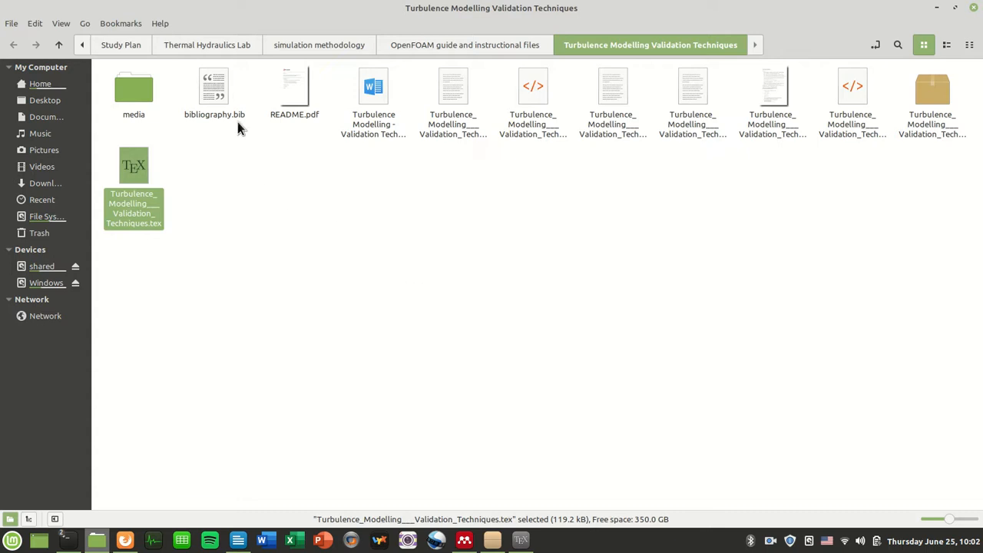
click(228, 100)
click(255, 265)
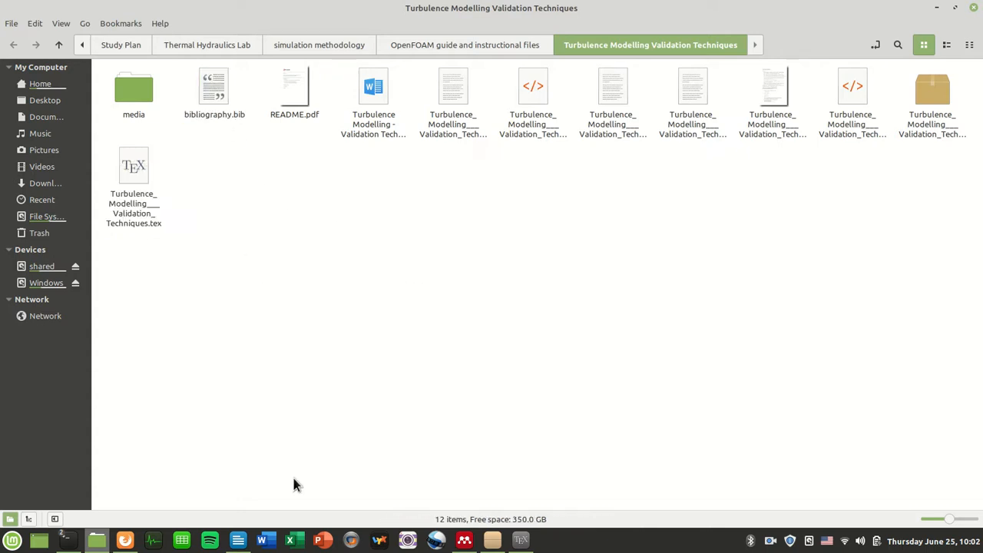
click(125, 540)
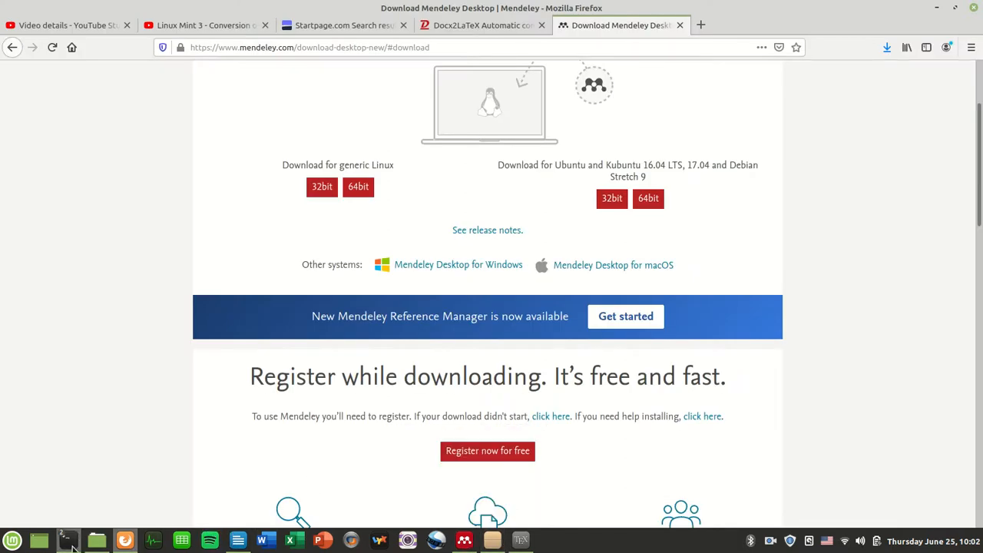
click(96, 540)
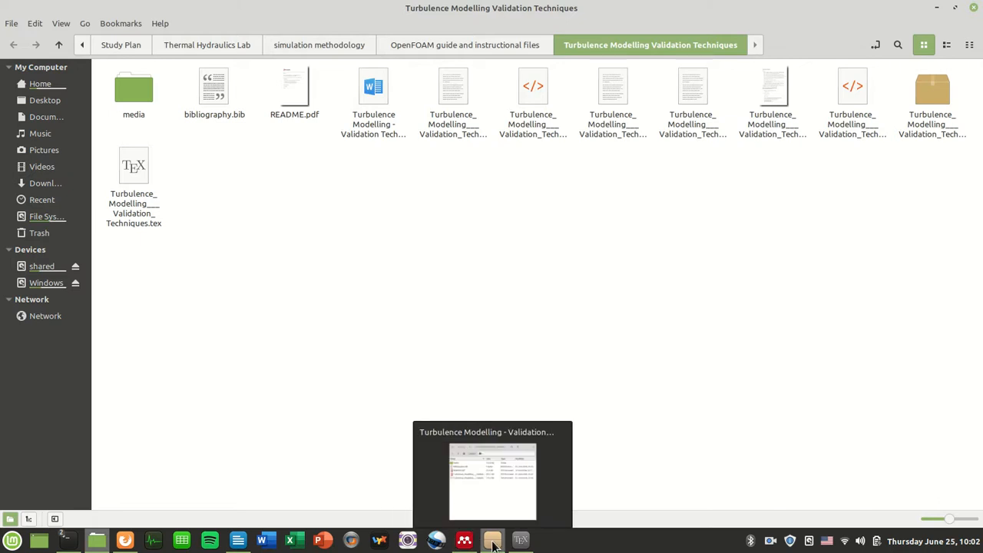
click(520, 540)
Examine the \addbibresource line in the preamble and the \printbibliography command at the end of the source.
click(290, 348)
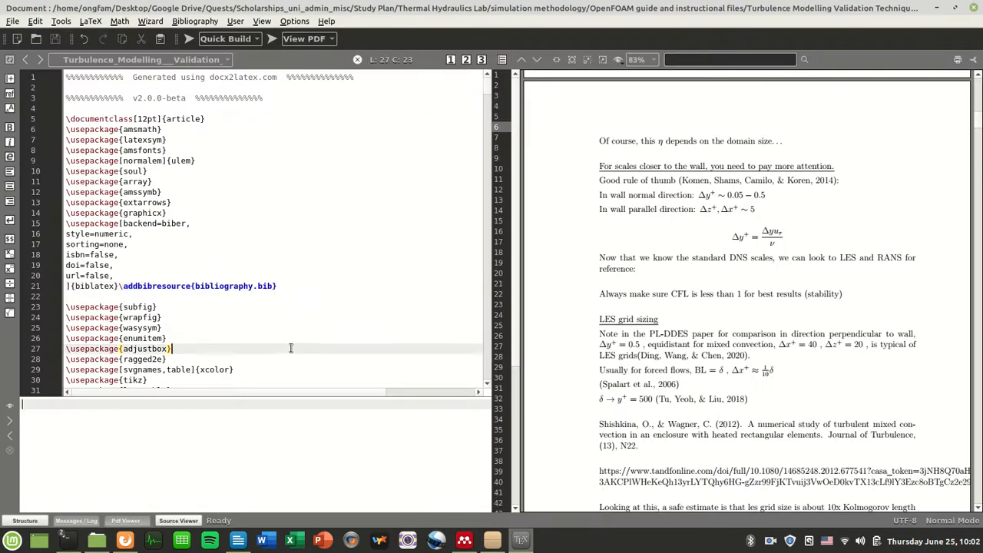
triple_click(251, 285)
click(389, 267)
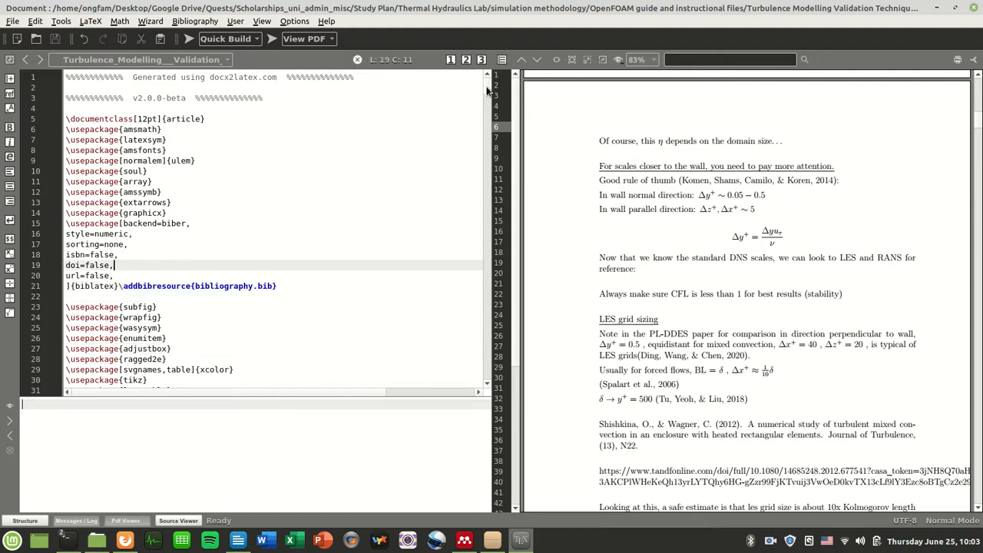
drag(487, 90, 485, 381)
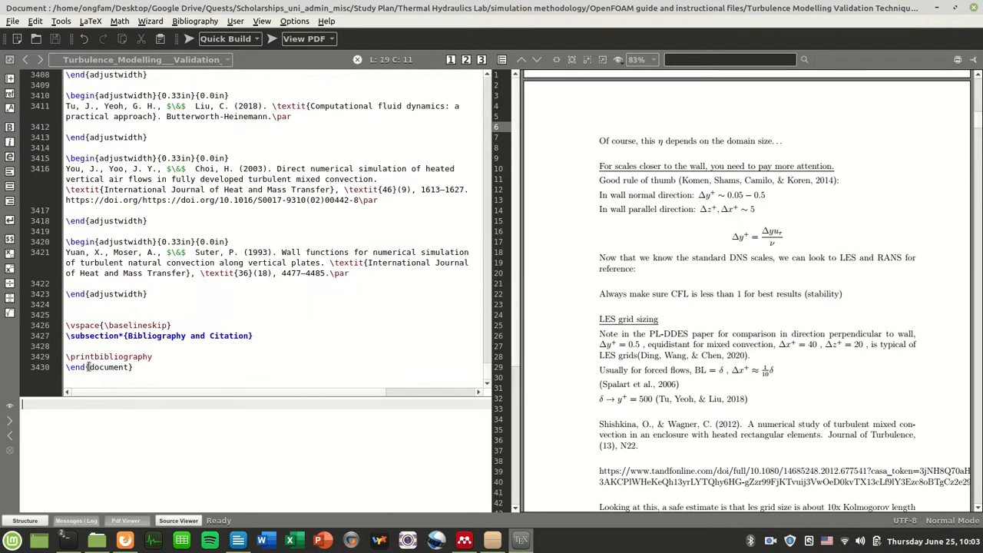
triple_click(163, 356)
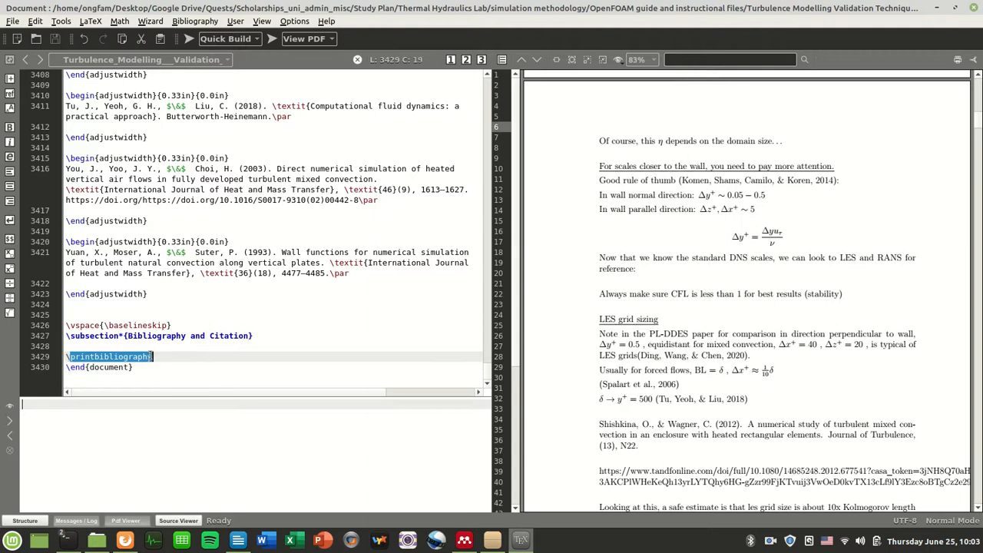
click(198, 355)
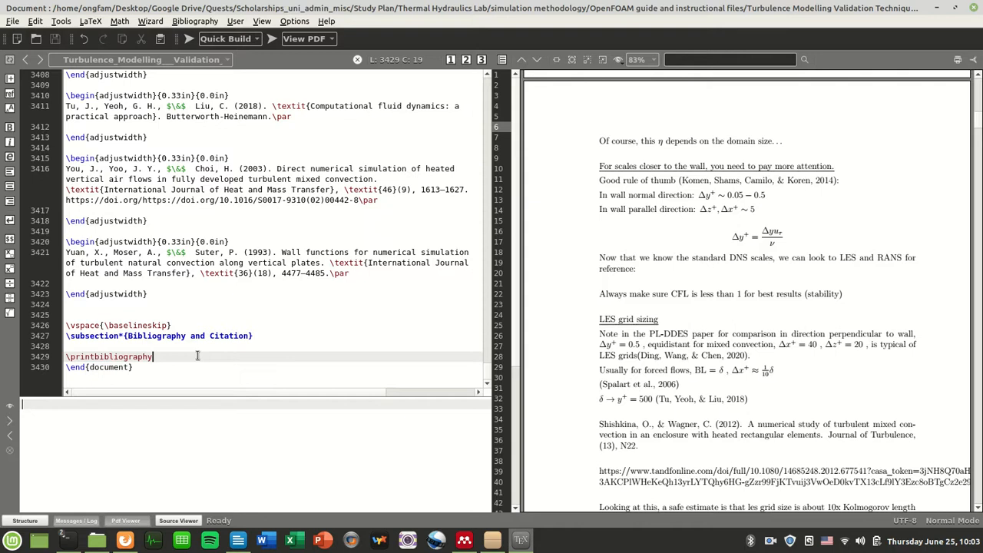
Review the full biblatex block in the preamble again together with the \printbibliography line before \end{document}.
drag(489, 374, 488, 88)
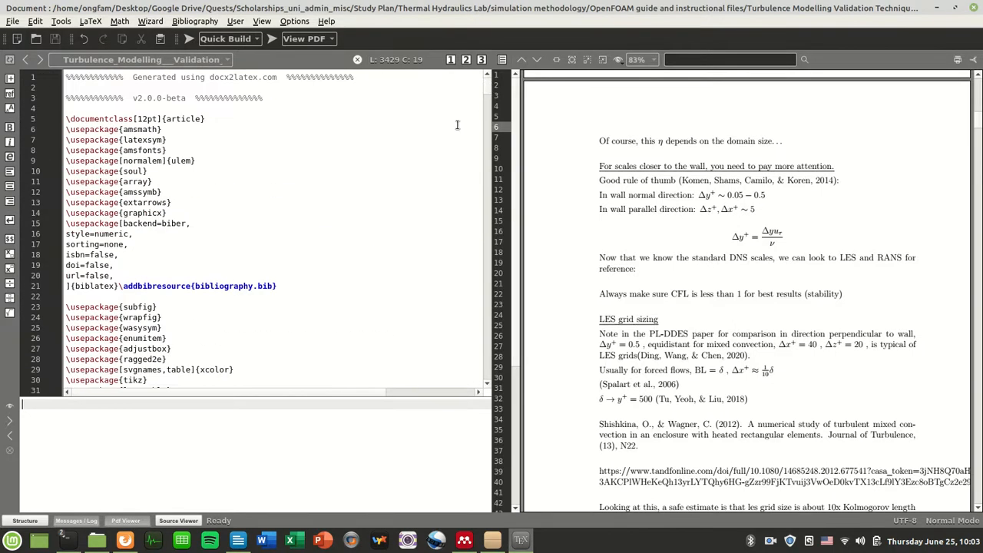
drag(277, 286, 61, 223)
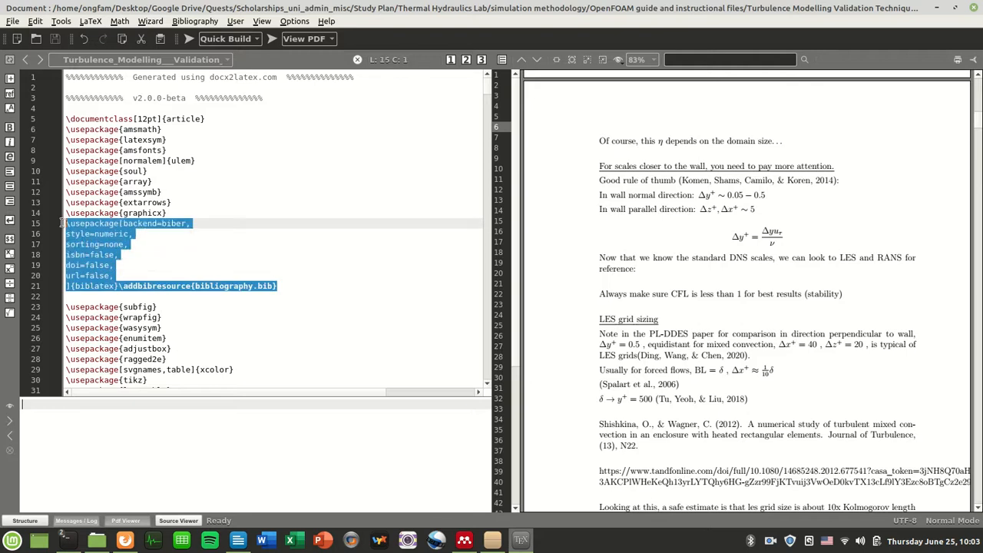
drag(490, 91, 473, 309)
click(482, 60)
drag(487, 80, 463, 376)
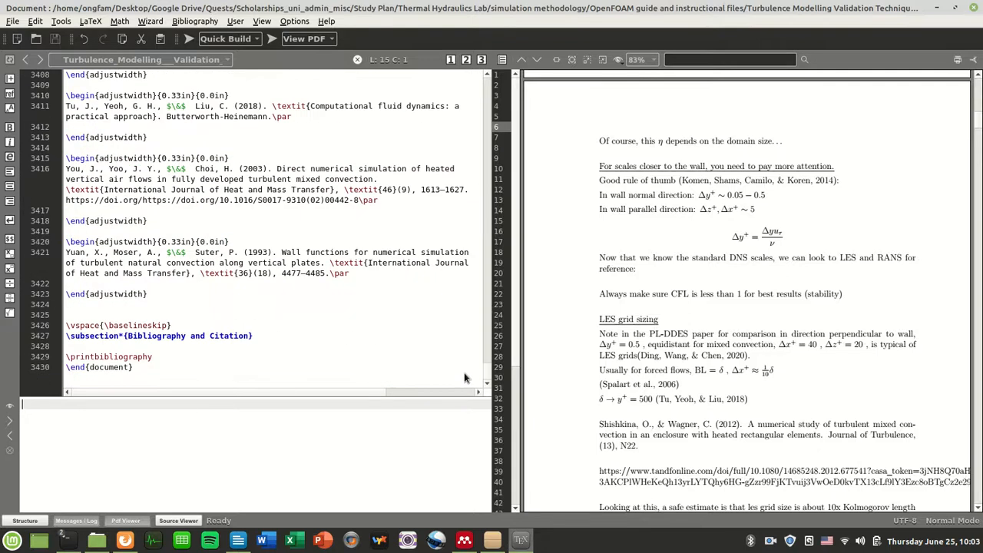
double_click(136, 357)
click(307, 363)
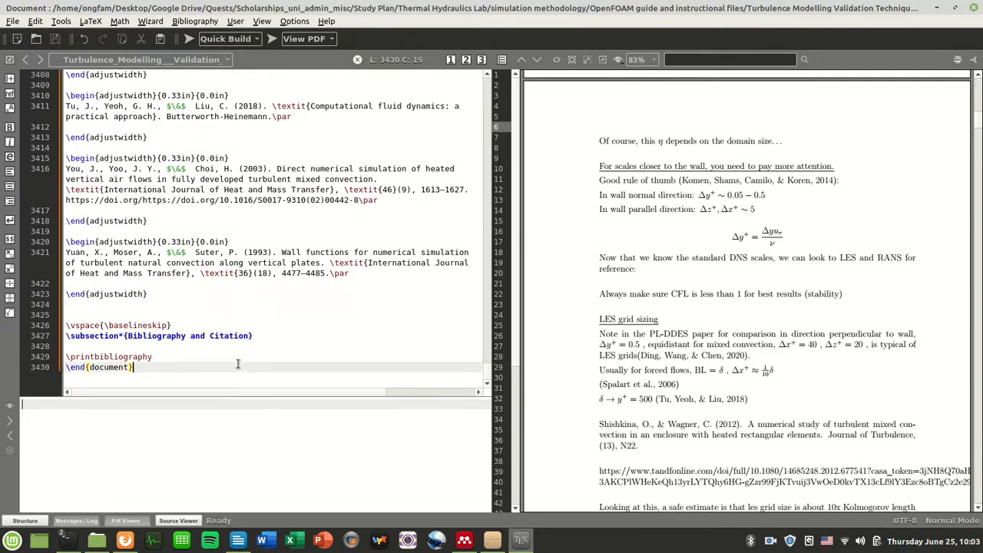
drag(485, 375, 487, 92)
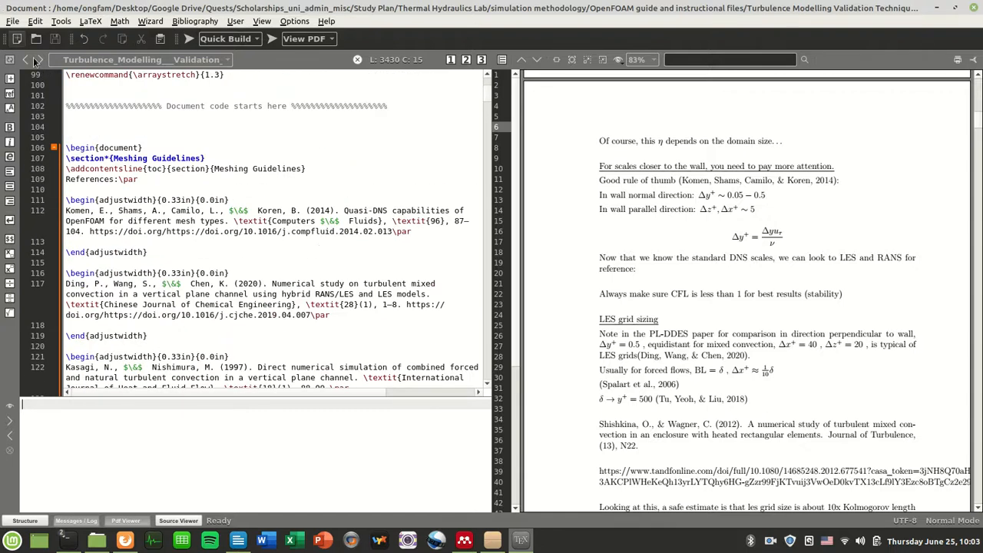
Consult the notes on using BibLaTeX in TeXMaker in the LibreOffice Writer document, and return to Texmaker.
click(238, 540)
scroll(618, 419, down, 5)
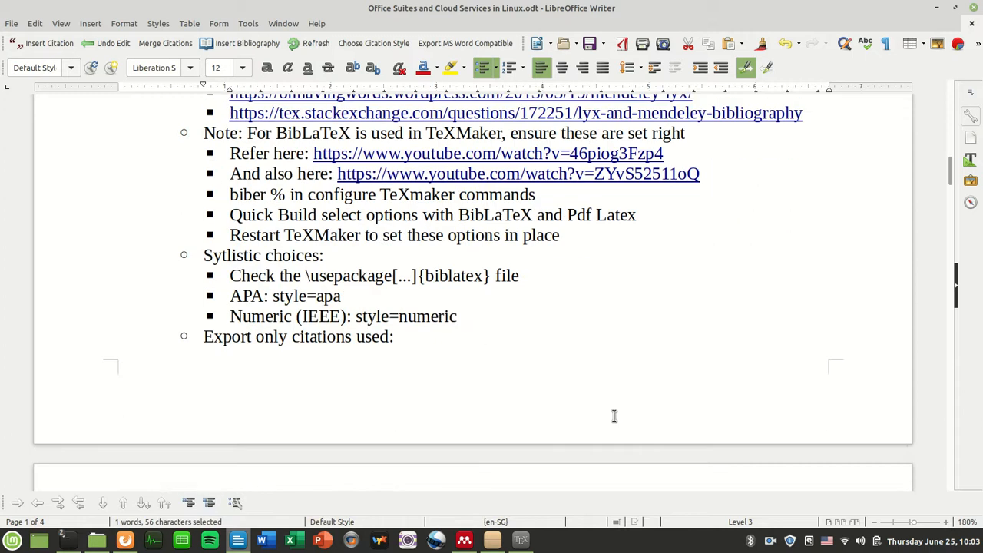
scroll(621, 428, down, 3)
scroll(624, 424, up, 8)
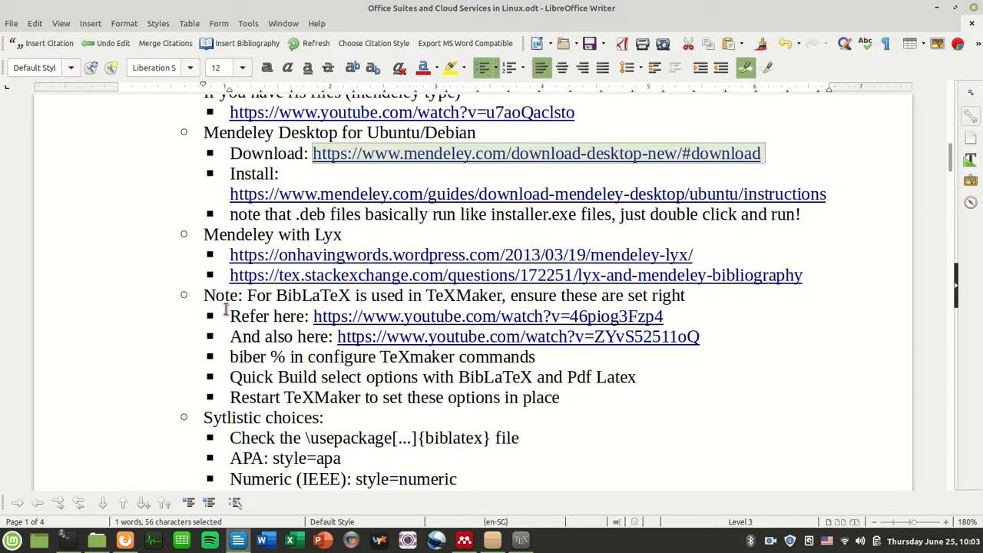
drag(299, 318, 717, 338)
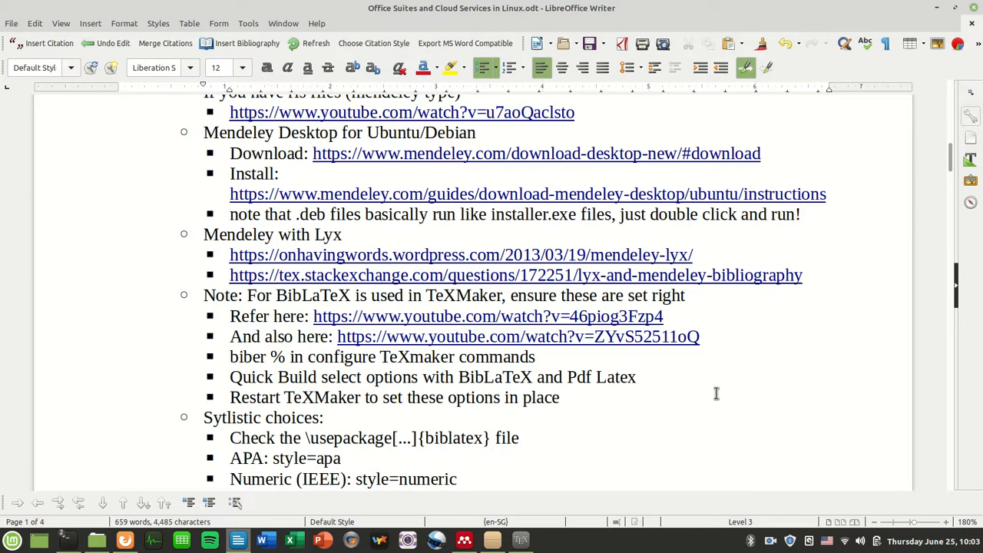
click(522, 541)
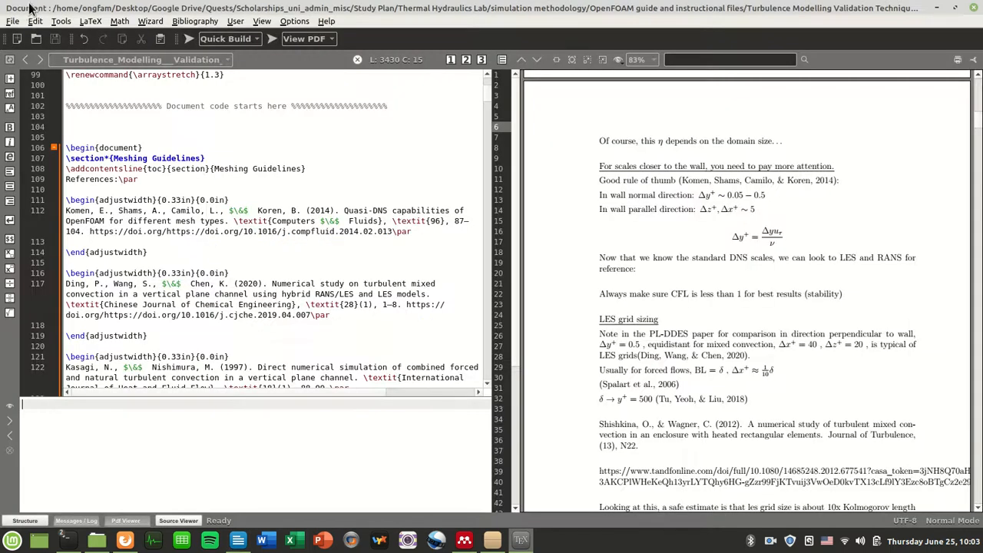
Open the Texmaker configuration and examine the Bib(la)tex command setting.
click(9, 22)
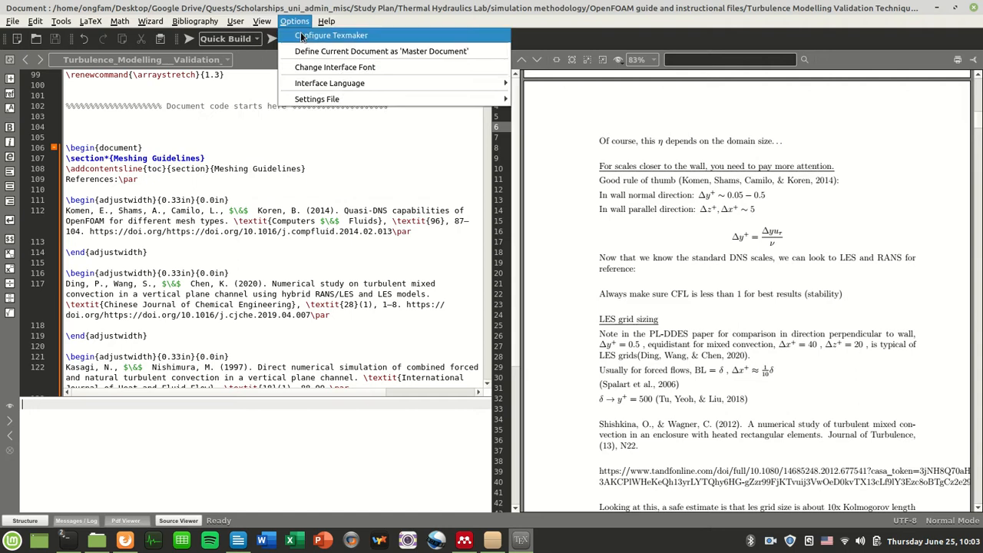
click(302, 36)
double_click(354, 188)
triple_click(356, 191)
click(374, 190)
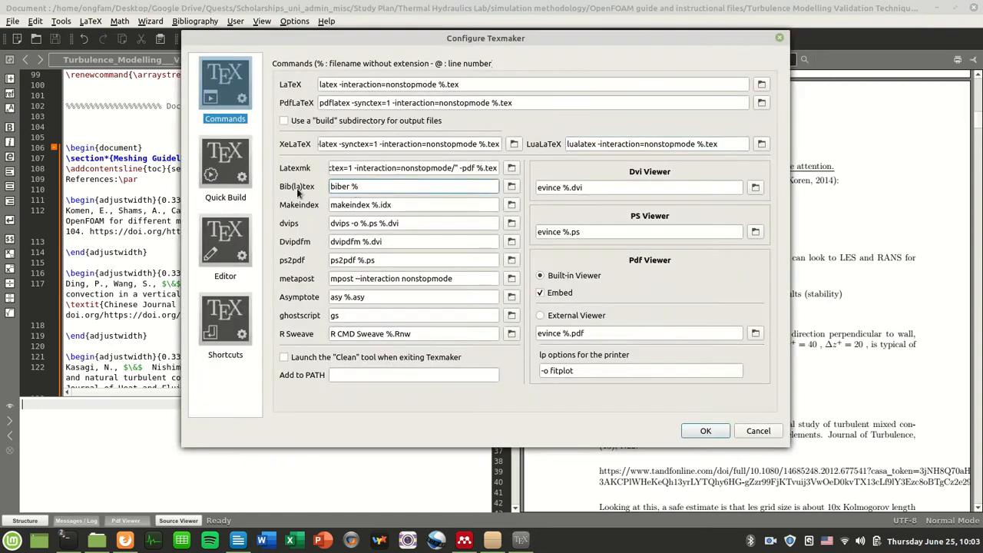
triple_click(349, 187)
click(363, 186)
drag(331, 186, 372, 186)
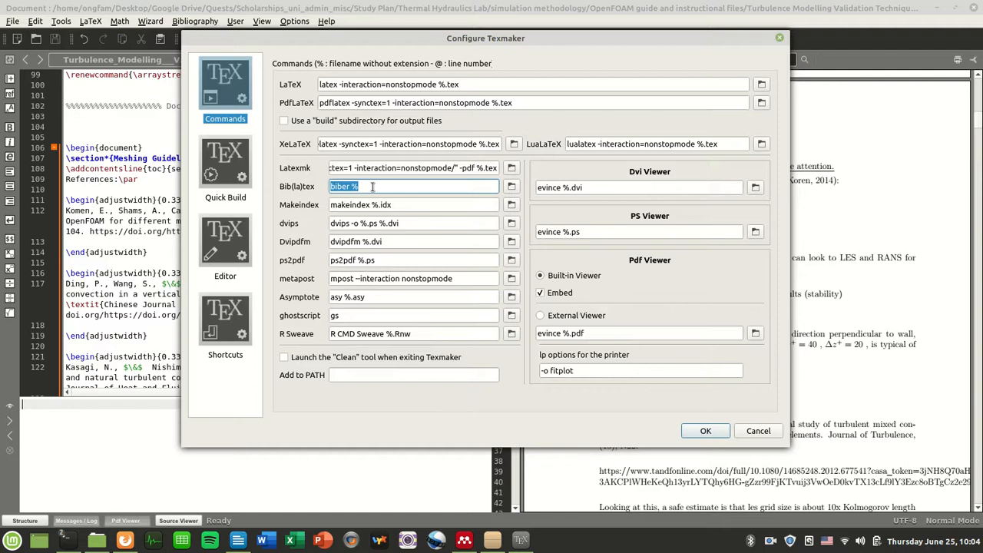
Set the Quick Build command to PdfLaTeX + Bib(la)tex + PdfLaTeX (x2) + View Pdf.
click(242, 175)
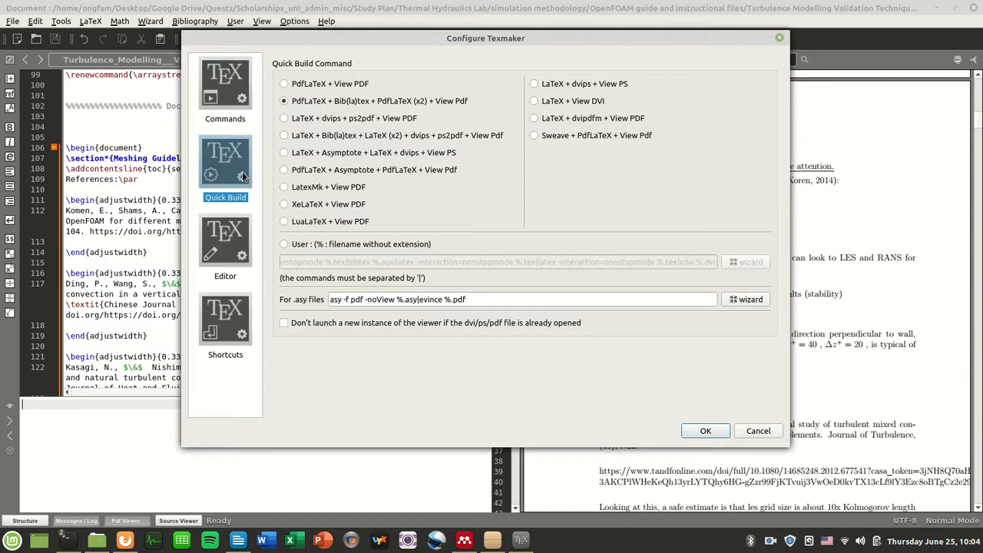
click(344, 86)
drag(389, 36, 389, 136)
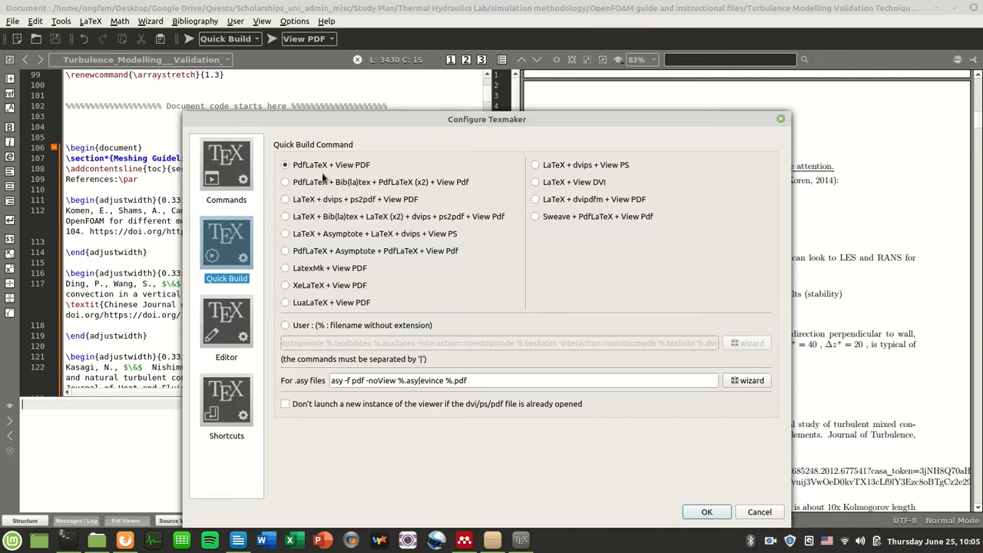
drag(468, 118, 212, 95)
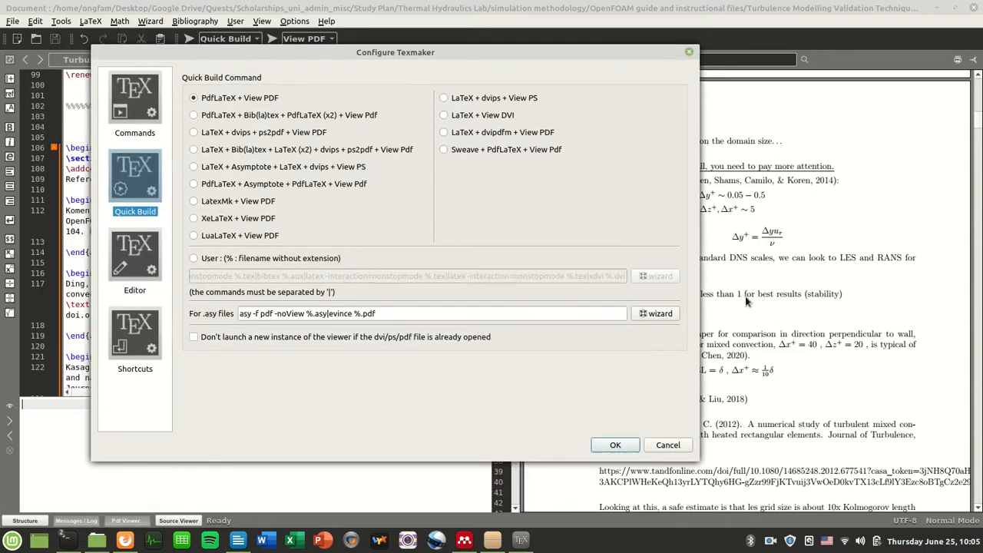
click(334, 117)
Check the Bib(la)tex command against the selected Quick Build sequence, and accept the Texmaker configuration.
click(140, 117)
triple_click(290, 200)
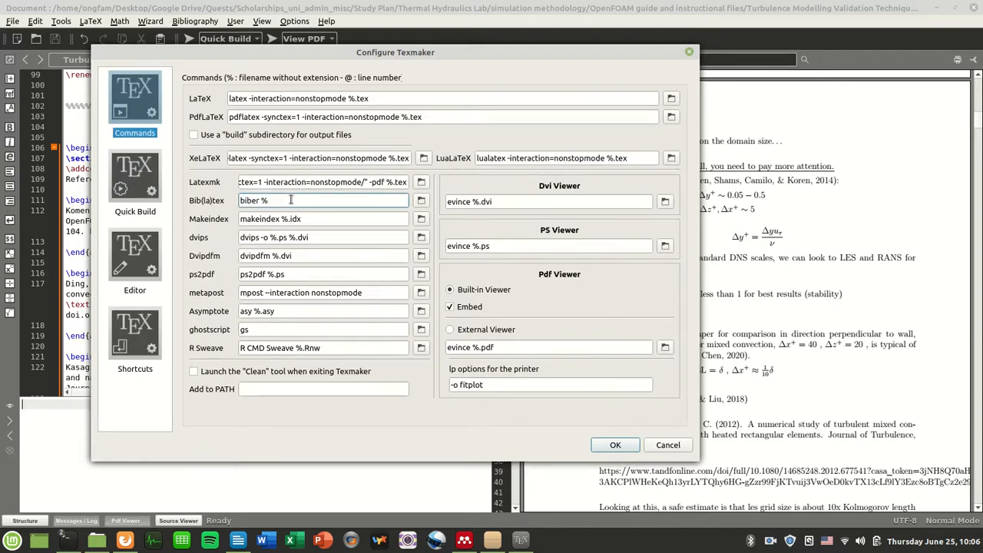
click(123, 202)
click(127, 119)
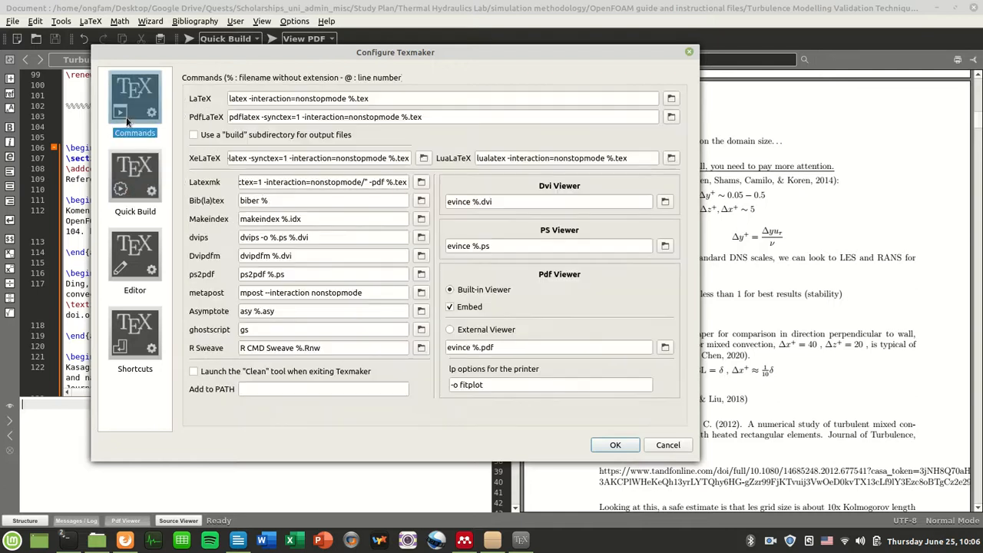
triple_click(264, 200)
click(150, 183)
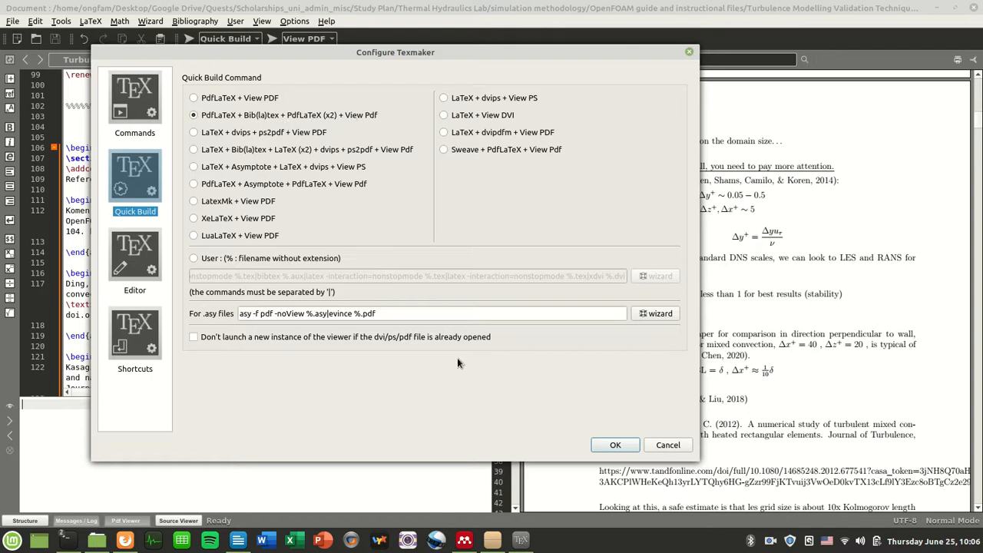
click(607, 447)
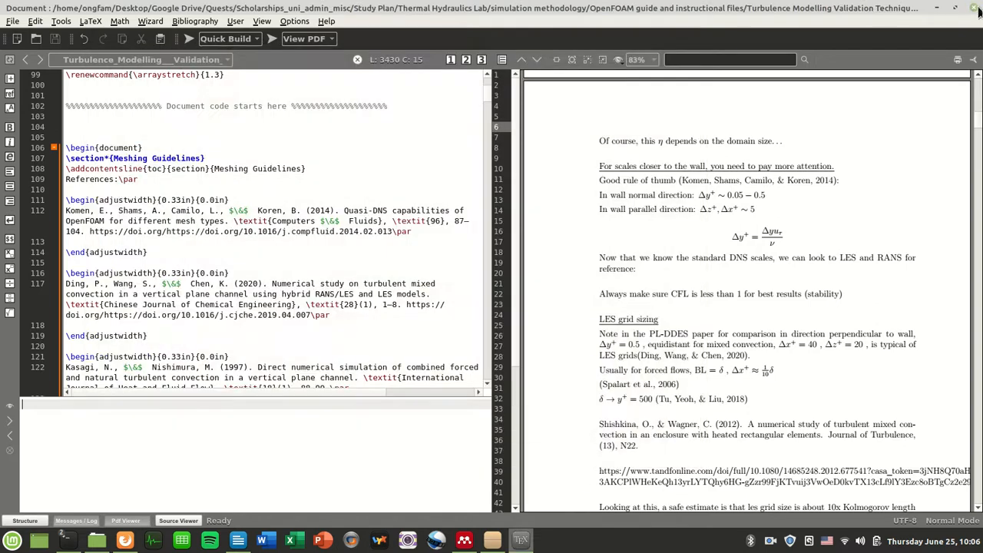